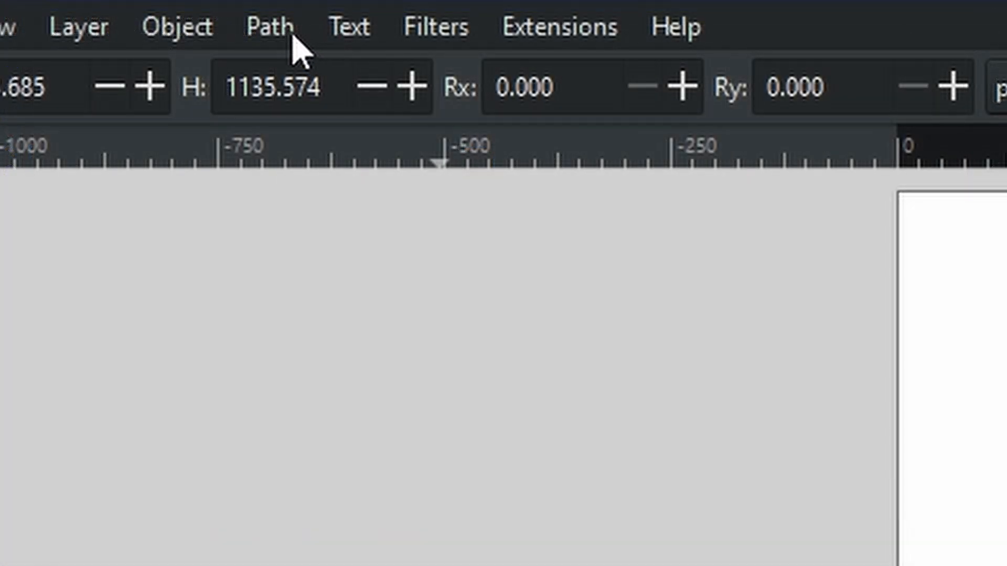
Convert the tall brown rectangle from an object to a path
{"action": "left_click", "coordinate": [270, 27]}
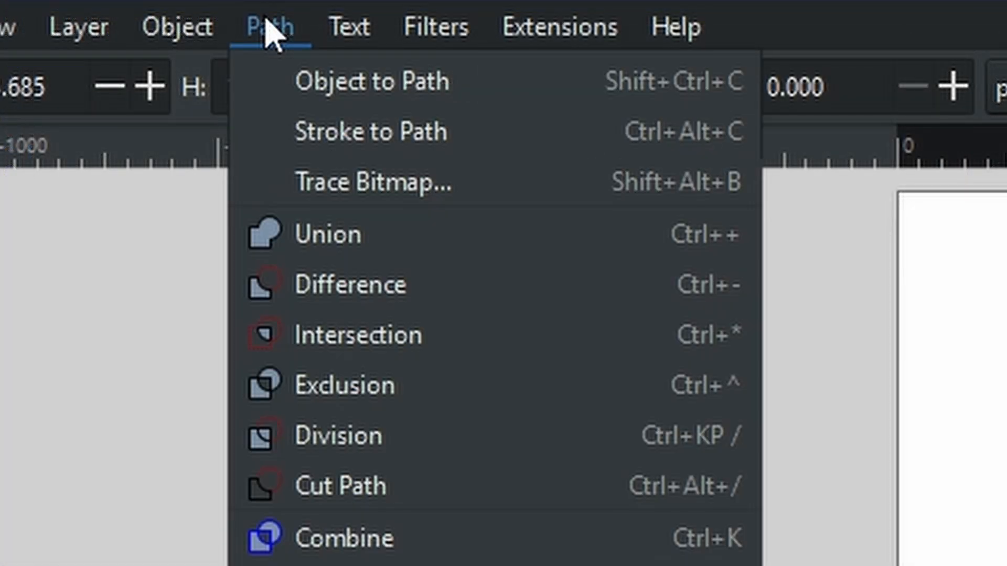
{"action": "left_click", "coordinate": [329, 85]}
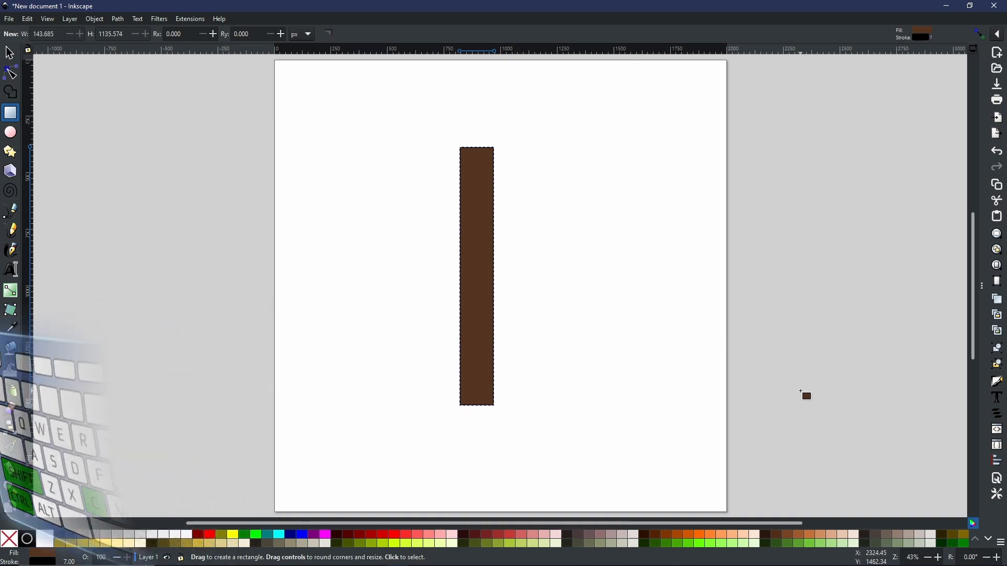
Move the brown shape to about X 959, Y 426 px near the page centre and remove its stroke
{"action": "key", "text": "s"}
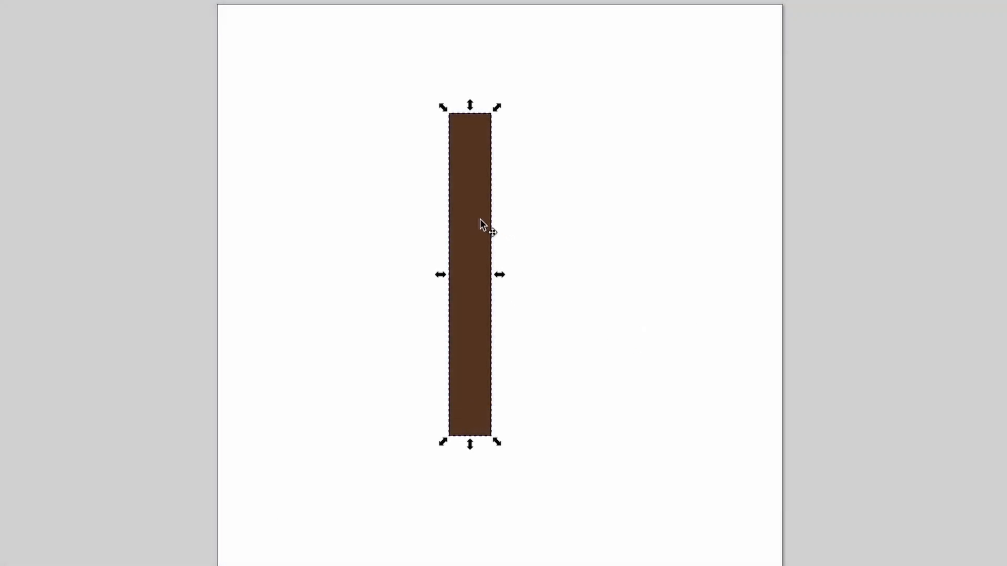
{"action": "left_click_drag", "start_coordinate": [481, 220], "coordinate": [521, 234]}
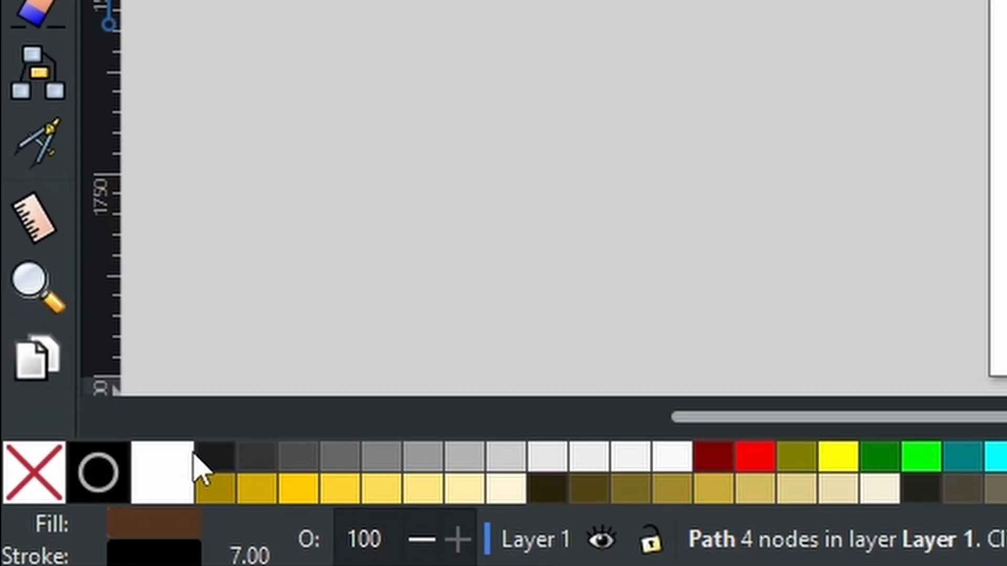
{"action": "left_click", "coordinate": [38, 465], "text": "shift"}
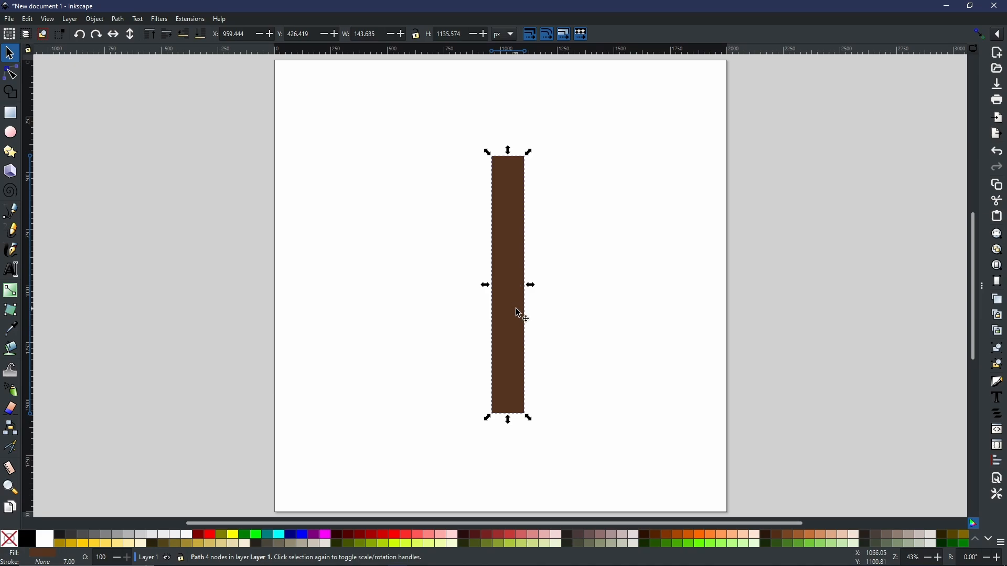
Insert a node midway along the shape's bottom edge and pull it straight down about 310 px to form a point
{"action": "key", "text": "n"}
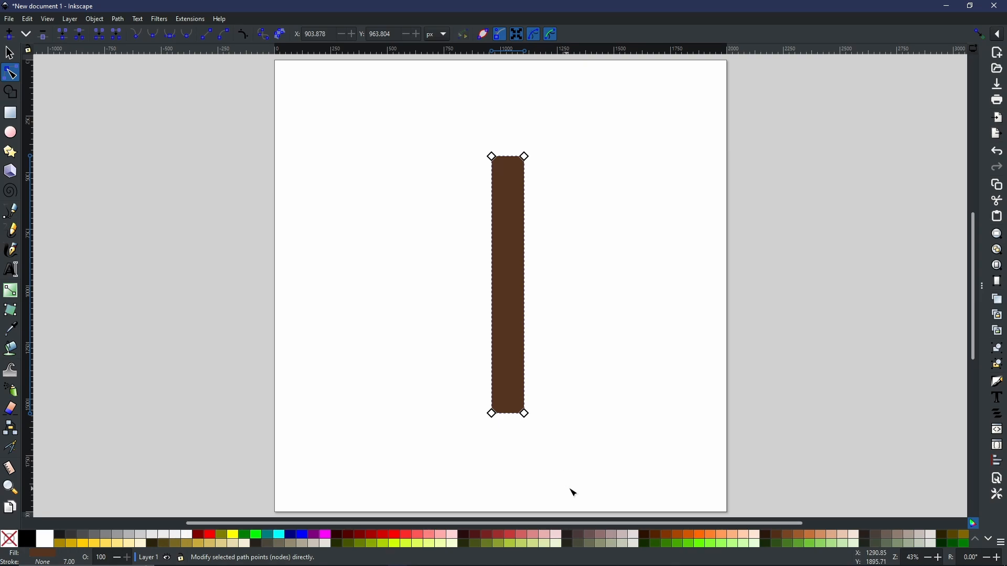
{"action": "left_click_drag", "start_coordinate": [453, 387], "coordinate": [576, 447]}
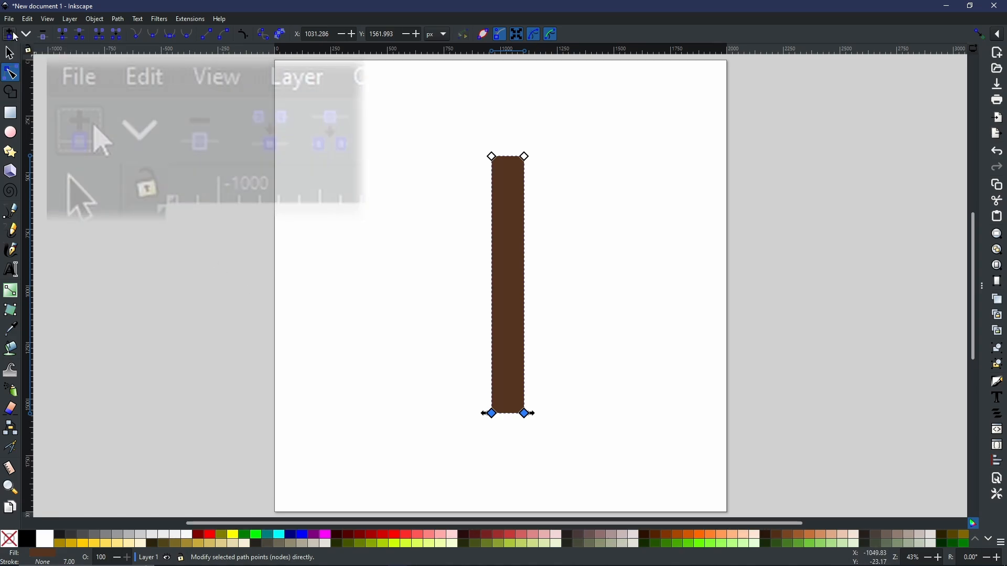
{"action": "left_click", "coordinate": [15, 36]}
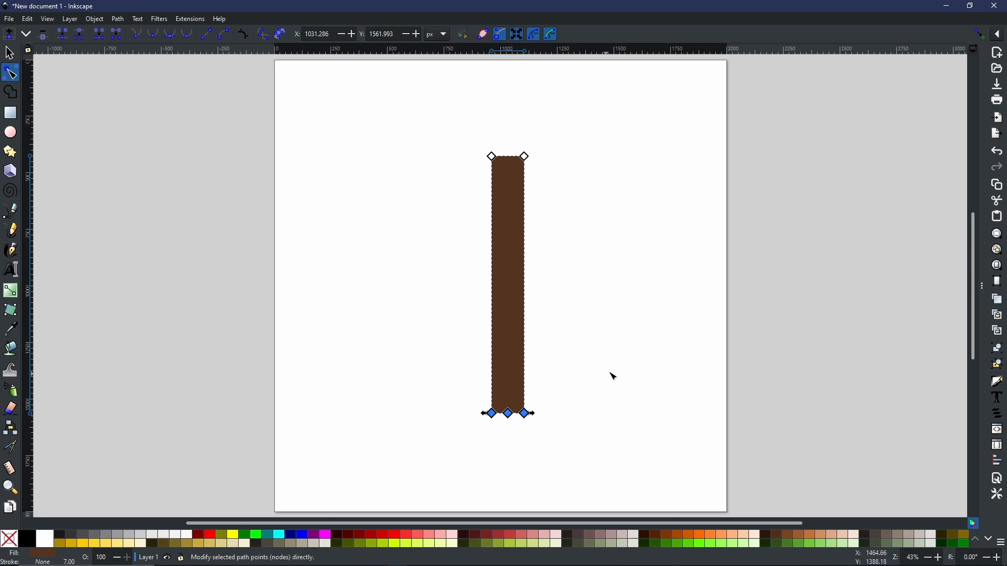
{"action": "left_click", "coordinate": [637, 369]}
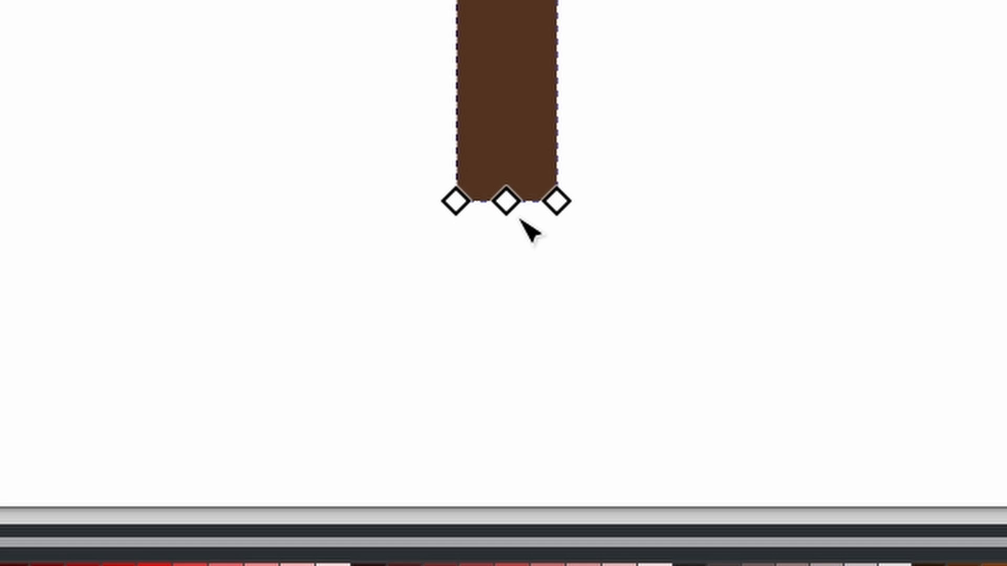
{"action": "left_click", "coordinate": [506, 201]}
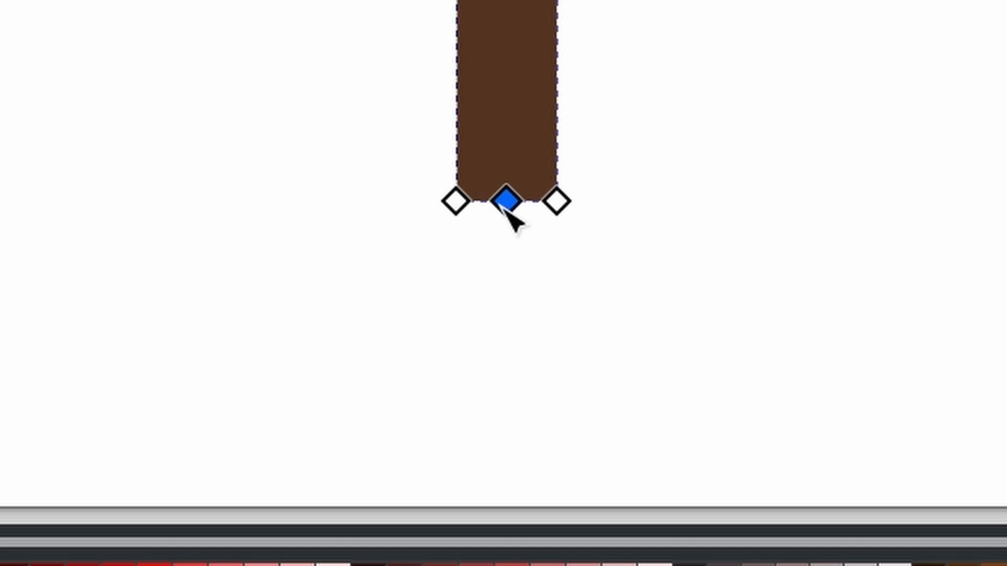
{"action": "left_click_drag", "start_coordinate": [502, 206], "coordinate": [563, 428]}
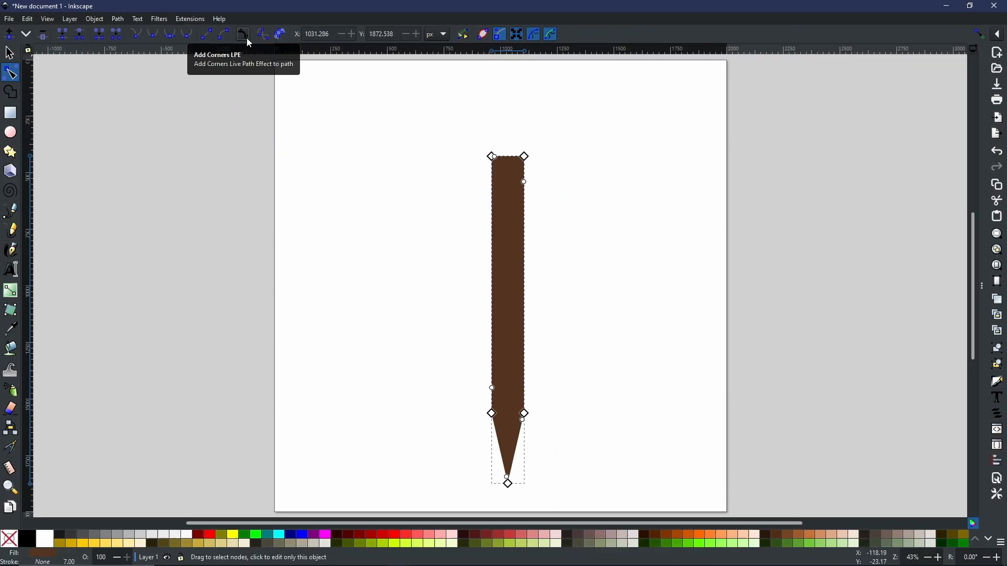
Round the stake's two top corners with the Corners path effect and convert the result to a plain path
{"action": "left_click", "coordinate": [493, 150]}
{"action": "left_click_drag", "start_coordinate": [456, 144], "coordinate": [574, 184]}
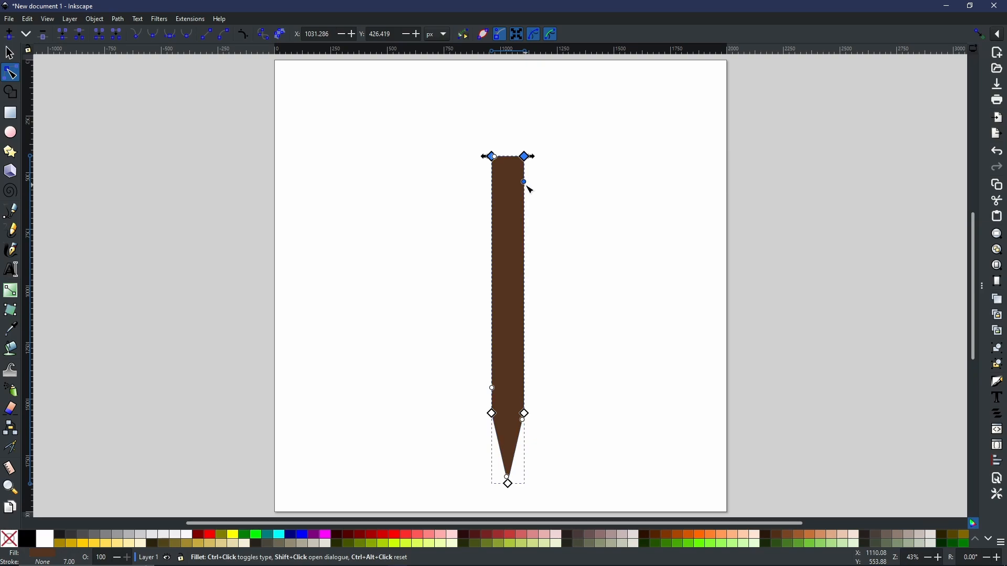
{"action": "left_click_drag", "start_coordinate": [525, 185], "coordinate": [604, 172]}
{"action": "scroll", "coordinate": [512, 169], "scroll_direction": "up", "scroll_amount": 5}
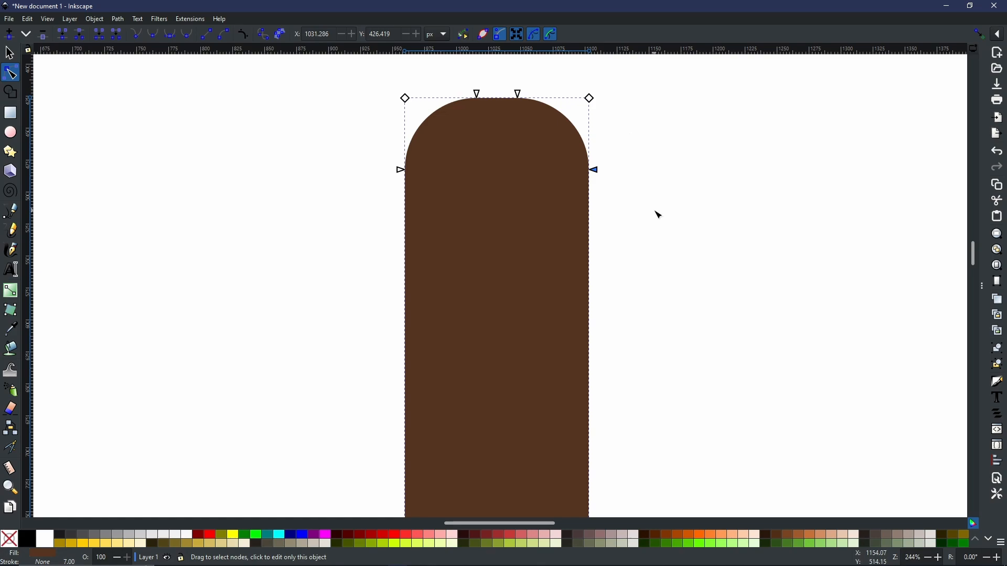
{"action": "left_click", "coordinate": [116, 21]}
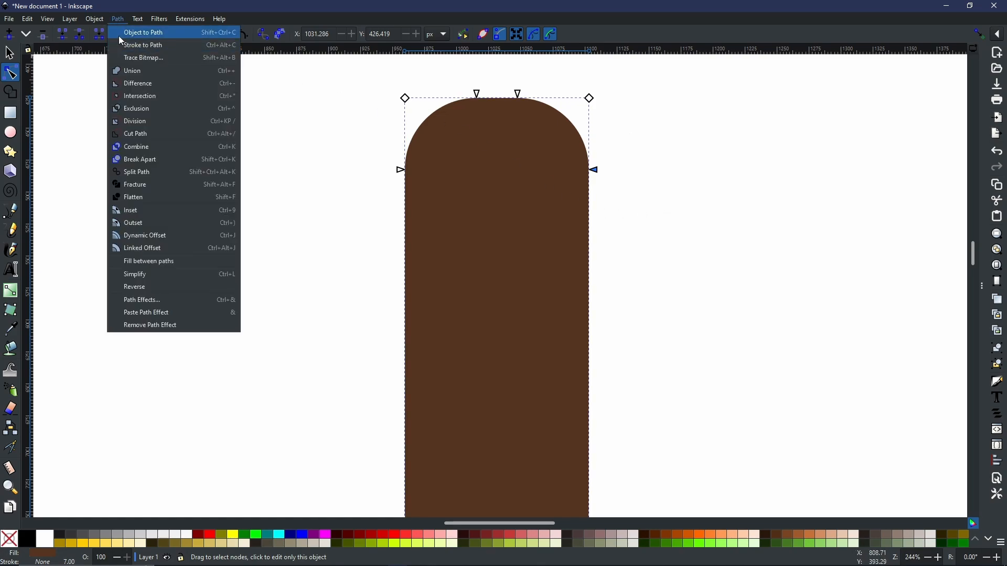
{"action": "left_click", "coordinate": [118, 34]}
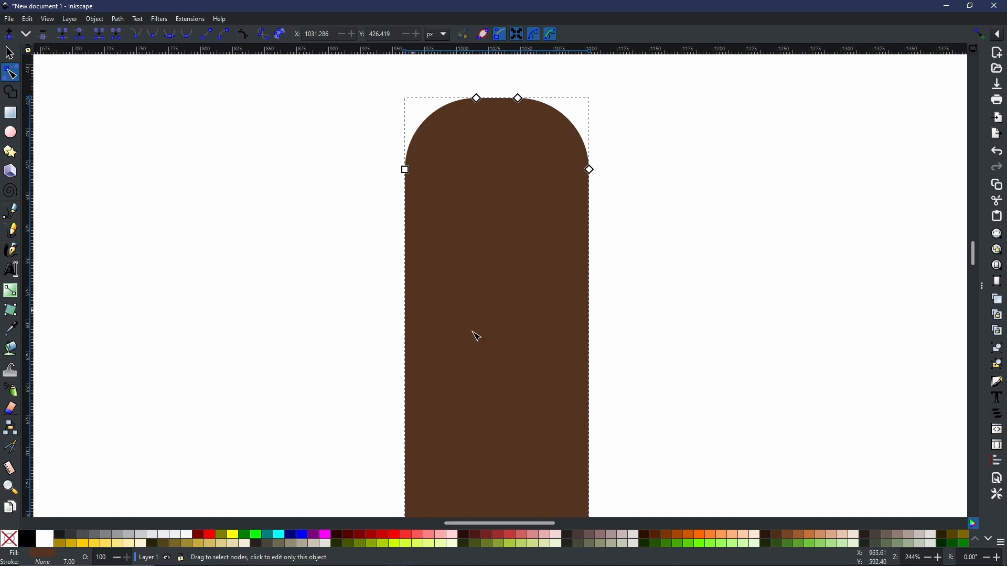
Draw a thin horizontal rectangle about 149 by 13 px beside the upper part of the stake
{"action": "scroll", "coordinate": [682, 377], "scroll_direction": "down", "scroll_amount": 4}
{"action": "left_click_drag", "start_coordinate": [695, 472], "coordinate": [609, 241]}
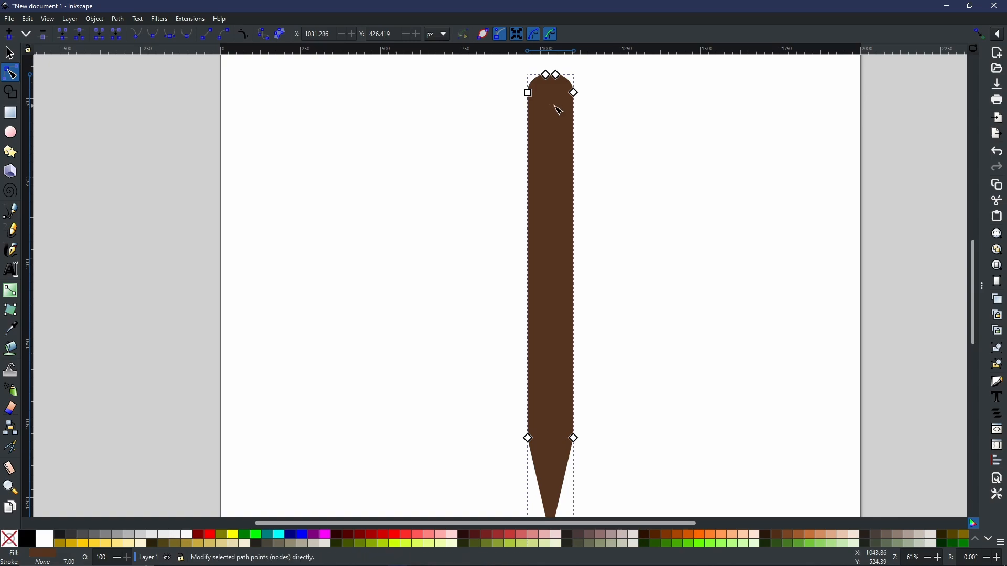
{"action": "left_click", "coordinate": [10, 112]}
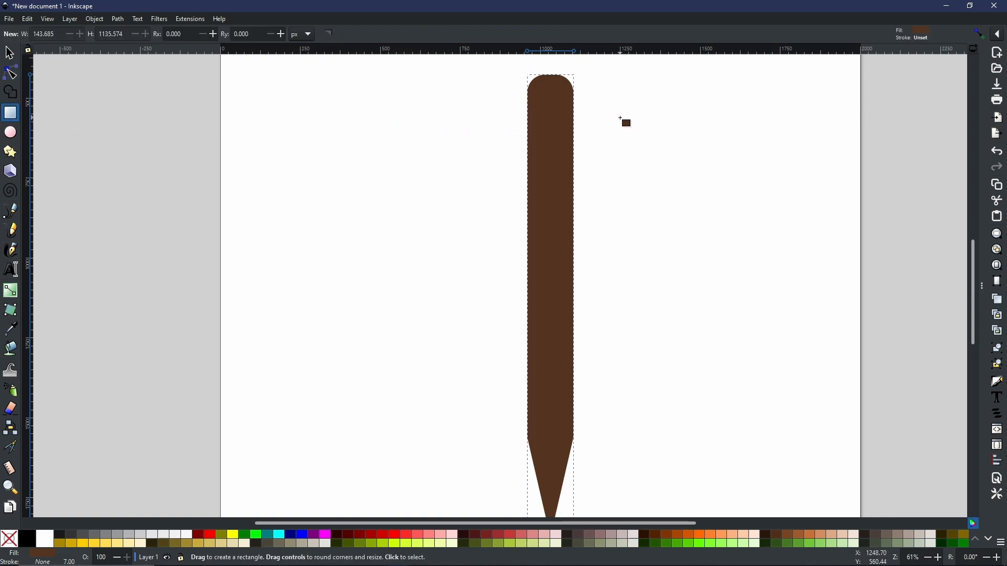
{"action": "left_click_drag", "start_coordinate": [619, 117], "coordinate": [668, 121]}
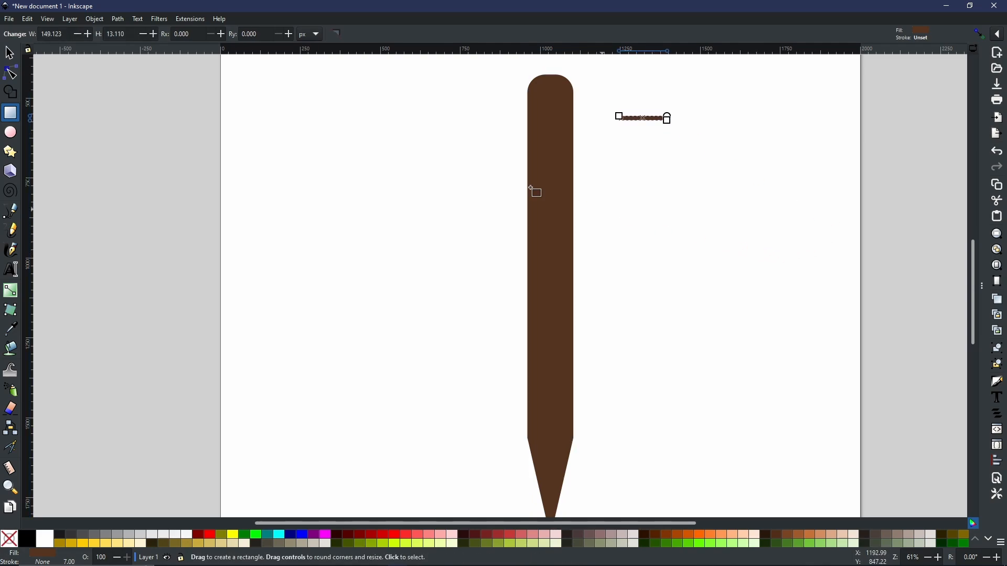
Move the thin rectangle onto the stake just below its rounded top, overhanging both sides, at about X 957, Y 504 px
{"action": "left_click", "coordinate": [9, 57]}
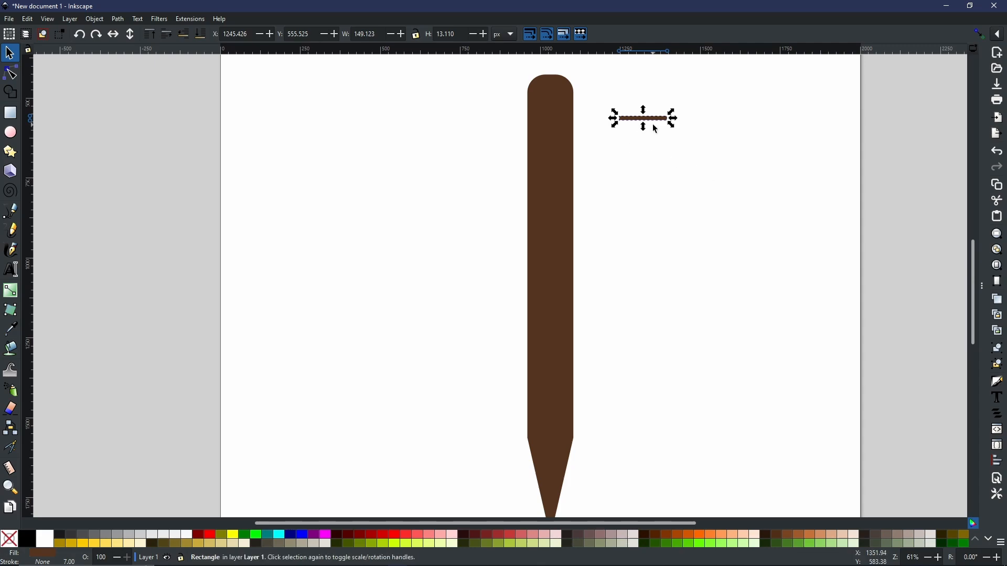
{"action": "mouse_move", "coordinate": [653, 119]}
{"action": "left_mouse_down"}
{"action": "mouse_move", "coordinate": [607, 126]}
{"action": "mouse_move", "coordinate": [556, 103]}
{"action": "mouse_move", "coordinate": [580, 214]}
{"action": "mouse_move", "coordinate": [585, 193]}
{"action": "left_mouse_up"}
{"action": "scroll", "coordinate": [556, 102], "scroll_direction": "up", "scroll_amount": 5}
{"action": "scroll", "coordinate": [562, 104], "scroll_direction": "up", "scroll_amount": 2}
{"action": "left_click_drag", "start_coordinate": [563, 152], "coordinate": [548, 187]}
{"action": "left_click_drag", "start_coordinate": [549, 187], "coordinate": [573, 244]}
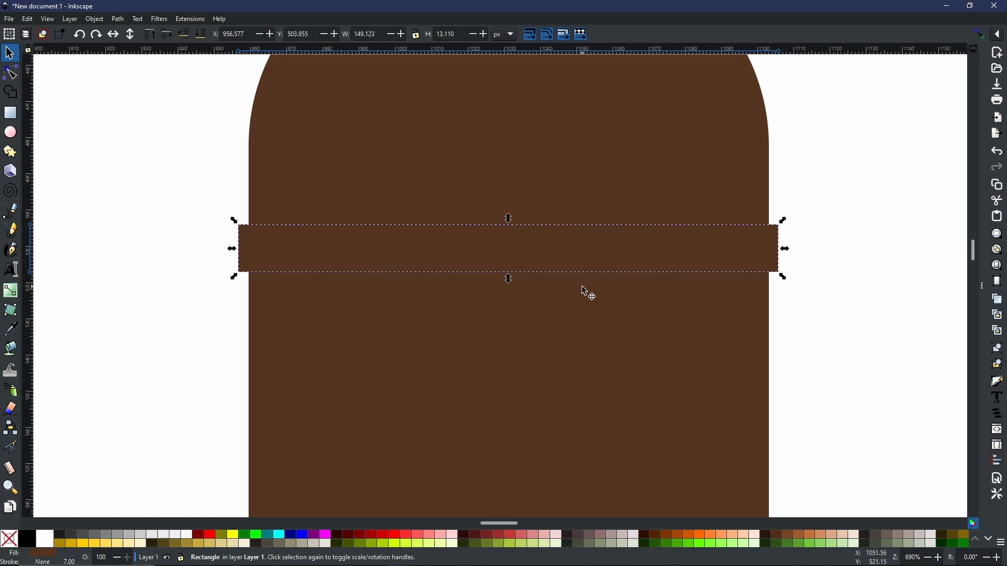
Fully round the thin bar's ends and widen it about its centre to about 155 px
{"action": "left_click", "coordinate": [19, 114]}
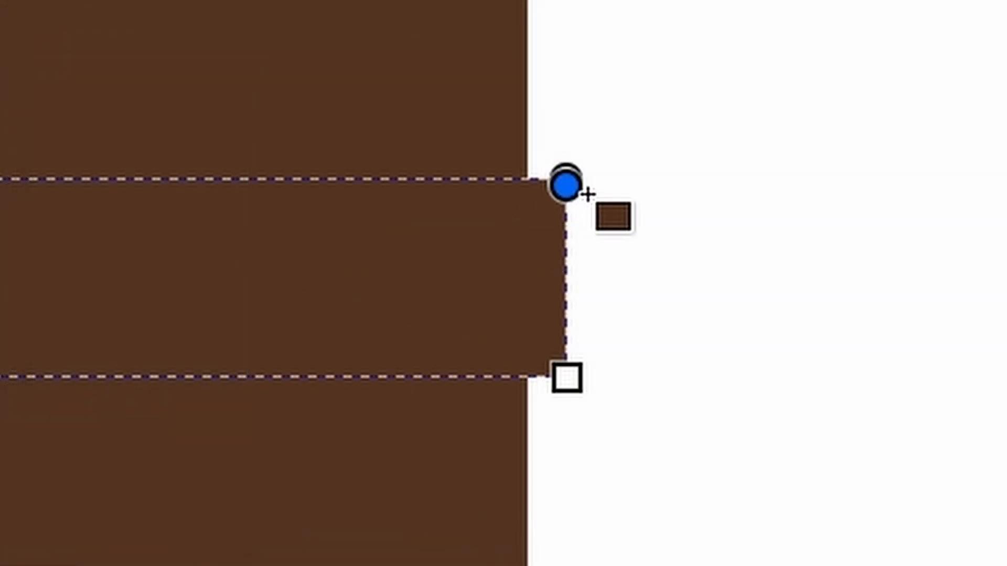
{"action": "left_click_drag", "start_coordinate": [778, 226], "coordinate": [799, 254]}
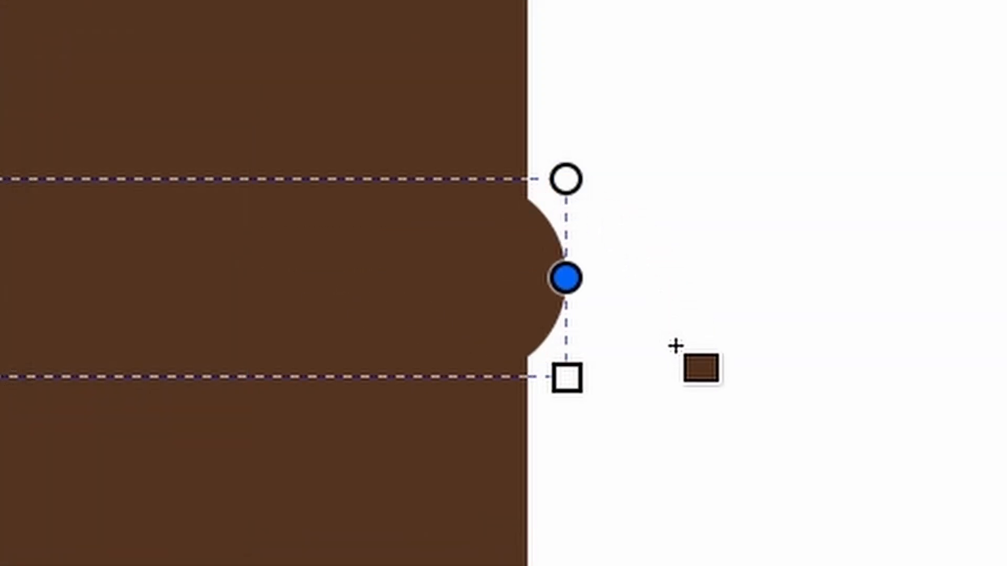
{"action": "left_click_drag", "start_coordinate": [675, 346], "coordinate": [692, 294]}
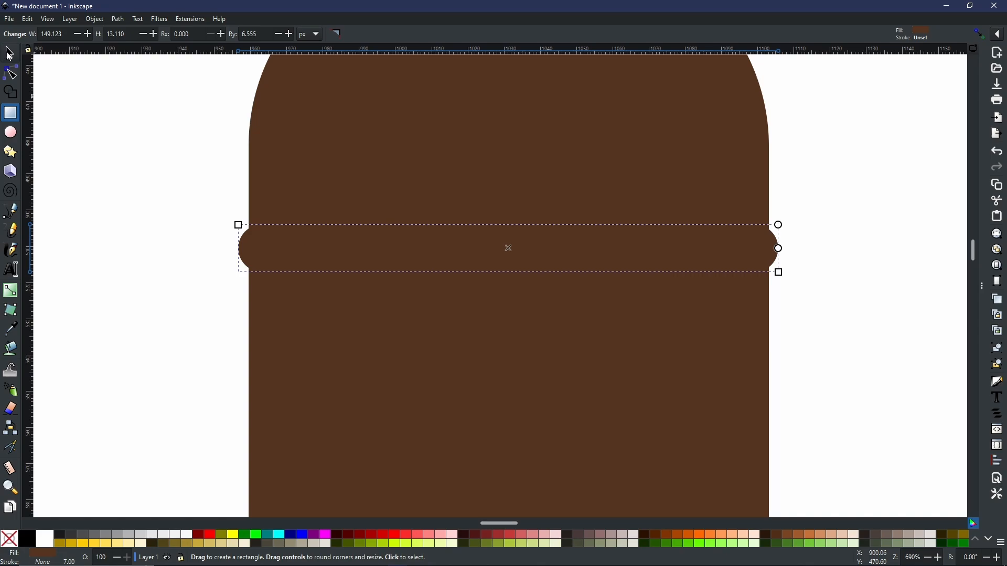
{"action": "left_click", "coordinate": [9, 54]}
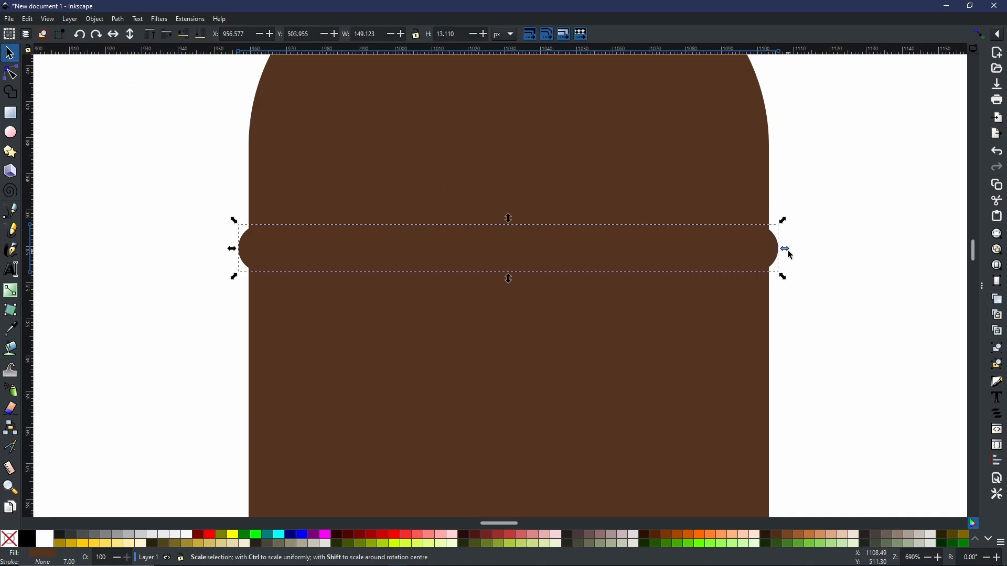
{"action": "left_click_drag", "start_coordinate": [785, 250], "coordinate": [794, 256]}
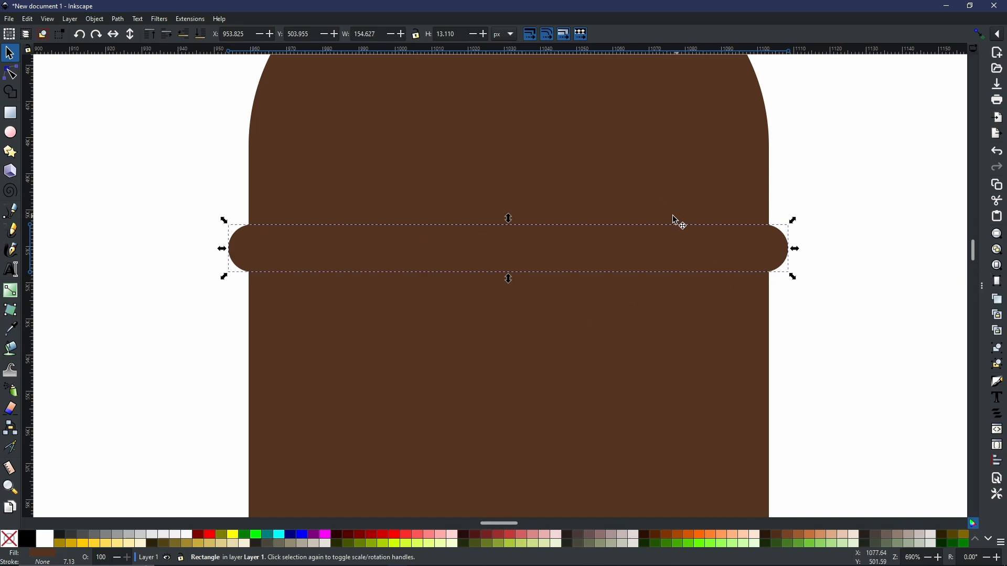
Centre the bar and the stake horizontally on each other, aligned relative to the last selected object
{"action": "left_click", "coordinate": [631, 187], "text": "shift"}
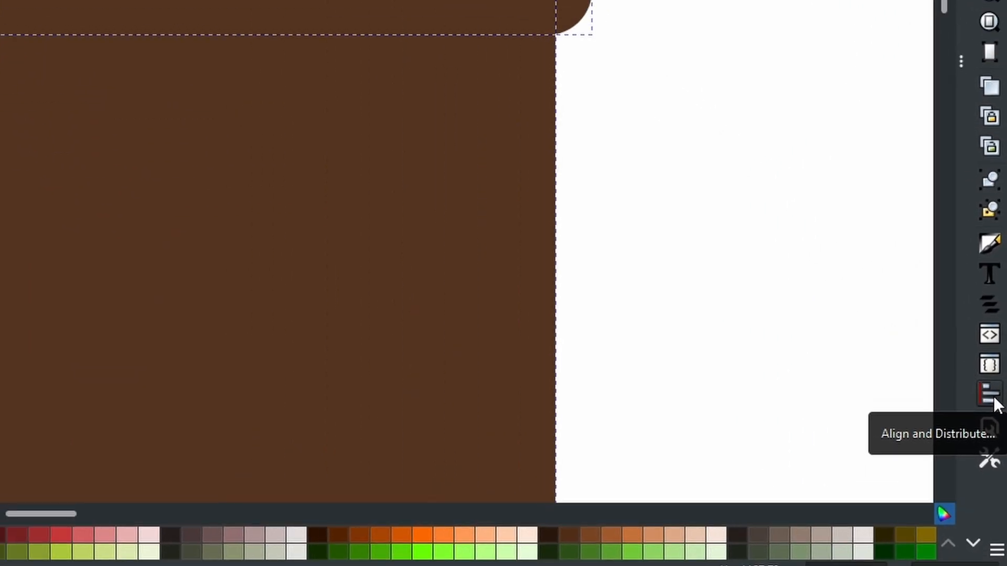
{"action": "left_click", "coordinate": [993, 398]}
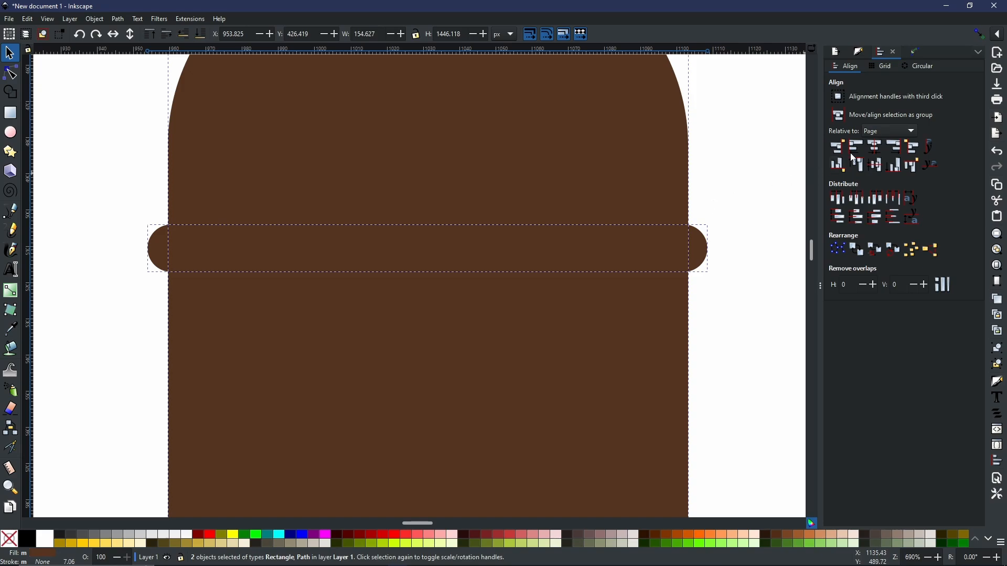
{"action": "left_click", "coordinate": [880, 131]}
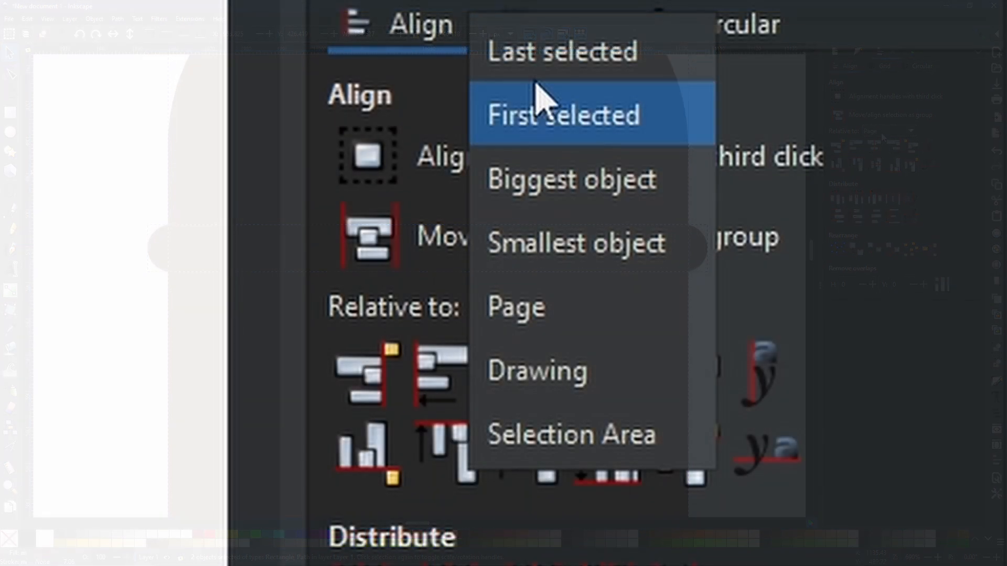
{"action": "left_click", "coordinate": [877, 72]}
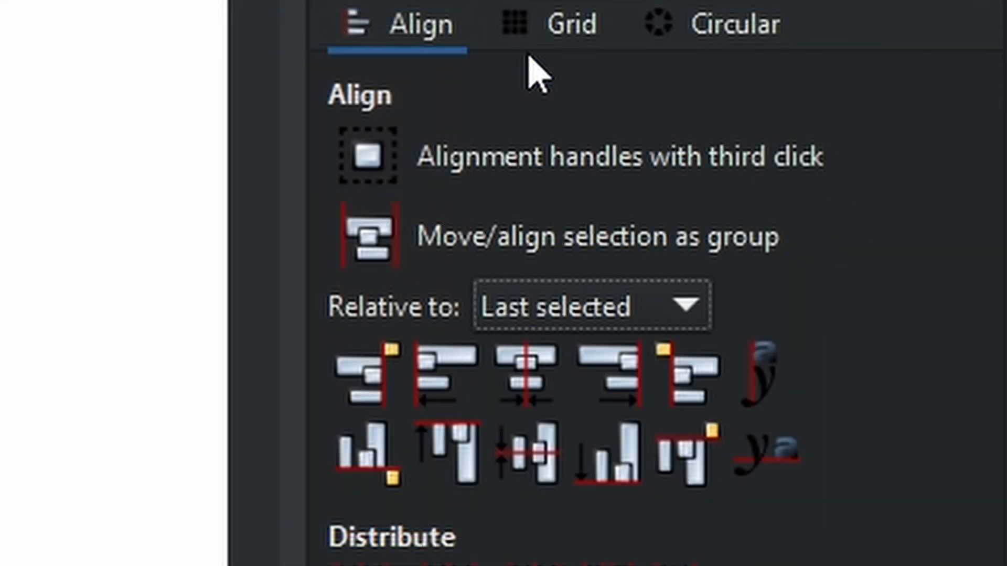
{"action": "left_click", "coordinate": [517, 399]}
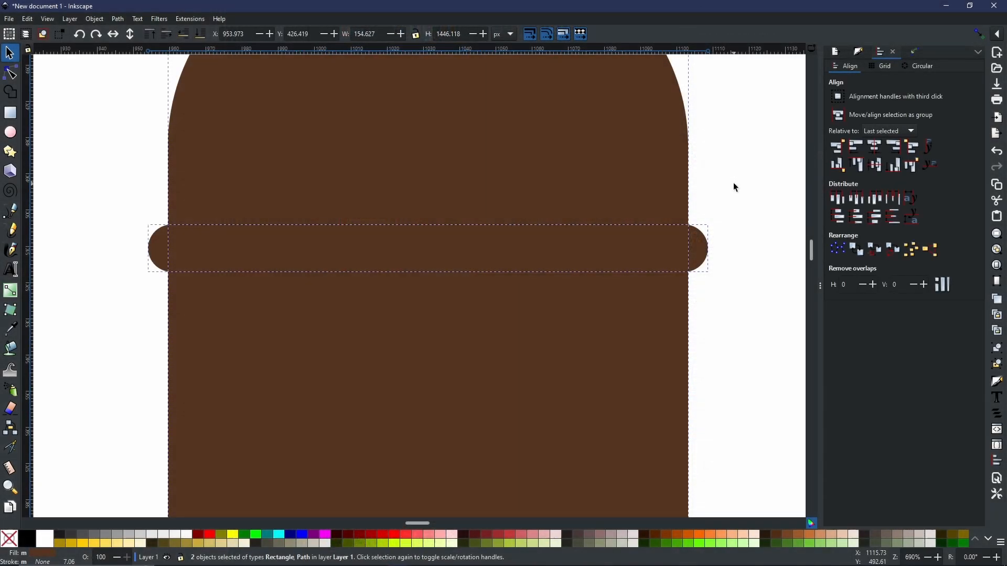
{"action": "left_click", "coordinate": [734, 184]}
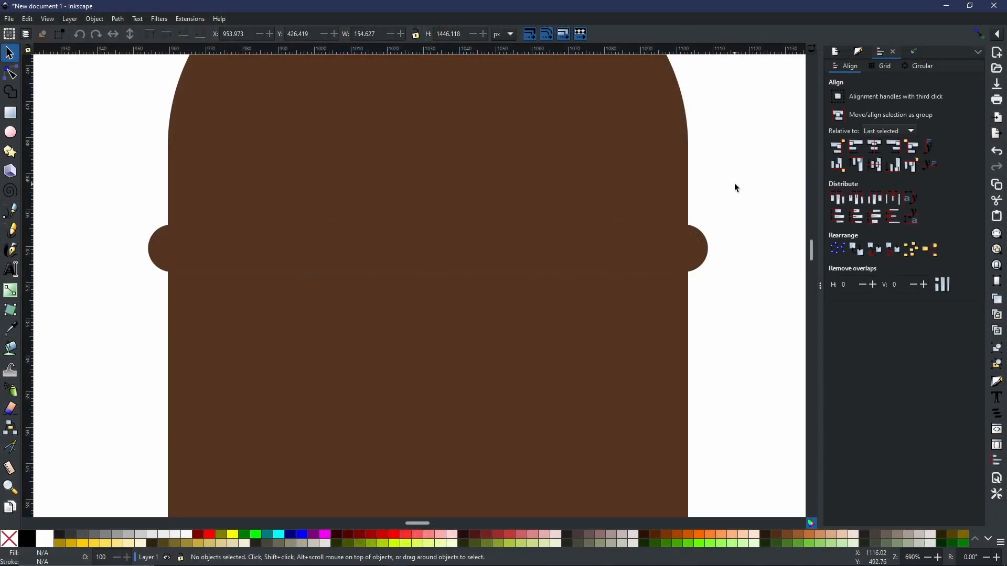
Duplicate the rounded bar and move the copy straight down the stake by about 70 px
{"action": "left_click", "coordinate": [682, 255]}
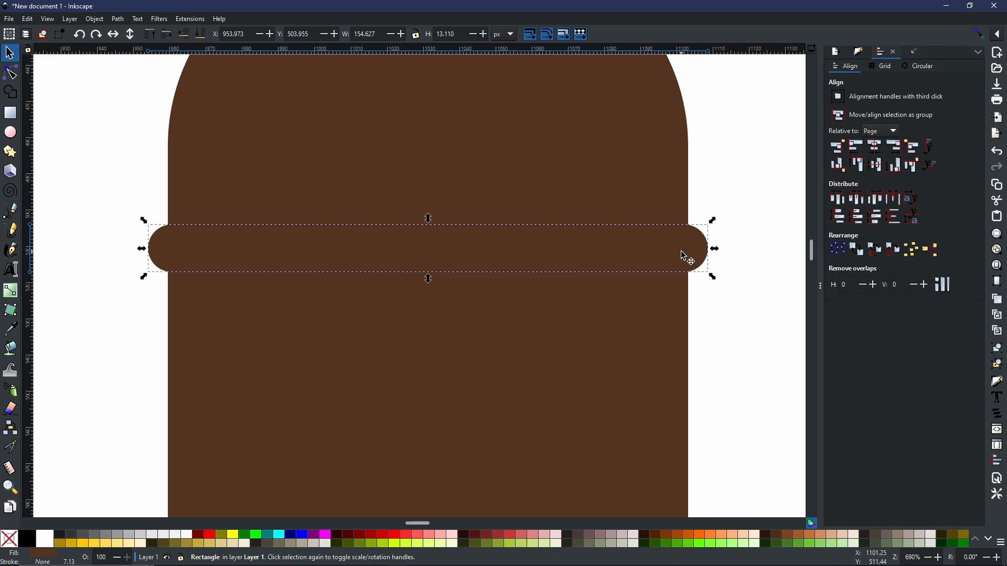
{"action": "left_click_drag", "start_coordinate": [687, 256], "coordinate": [701, 235]}
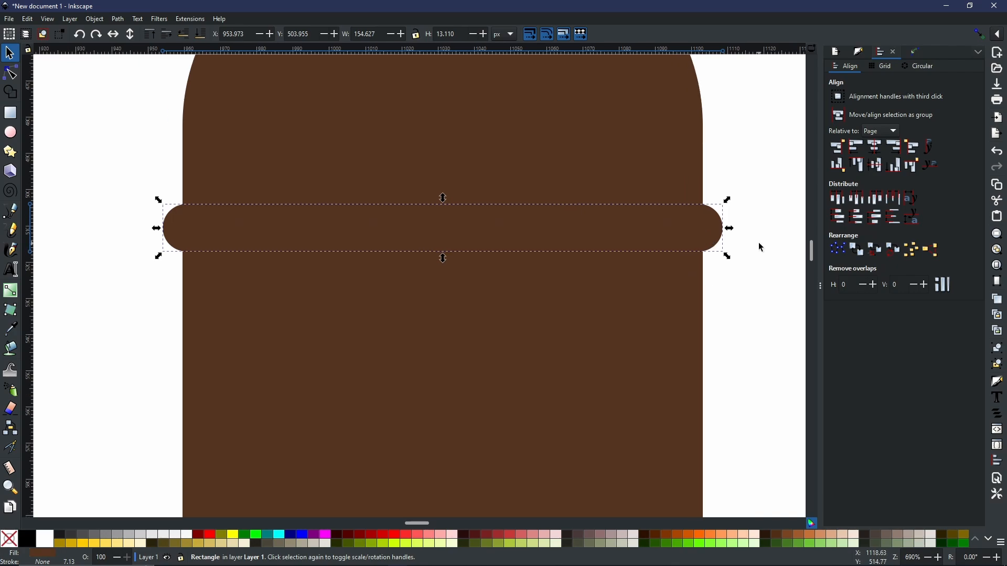
{"action": "right_click", "coordinate": [698, 245]}
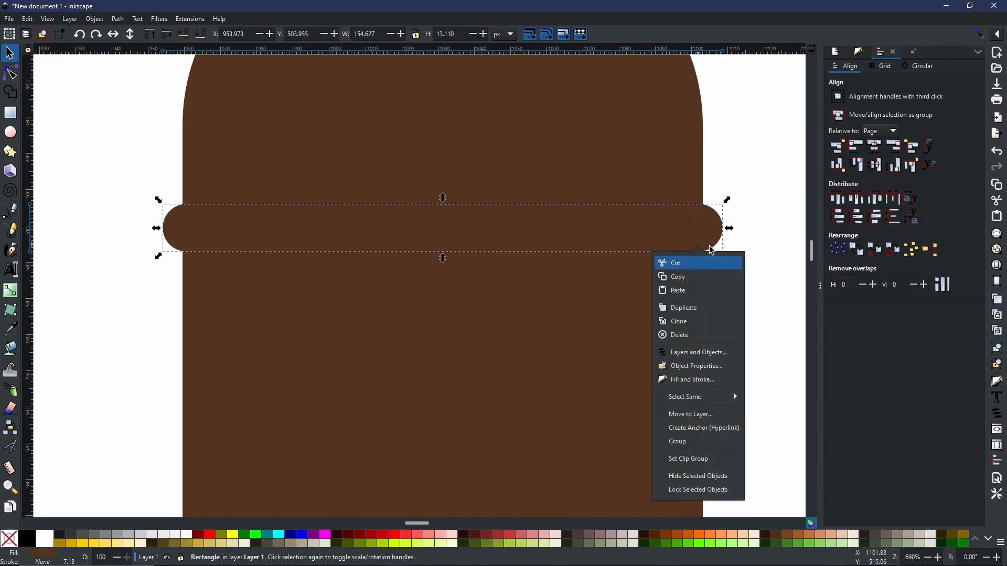
{"action": "left_click", "coordinate": [680, 314]}
{"action": "left_click_drag", "start_coordinate": [589, 243], "coordinate": [645, 489]}
{"action": "scroll", "coordinate": [675, 338], "scroll_direction": "down", "scroll_amount": 3}
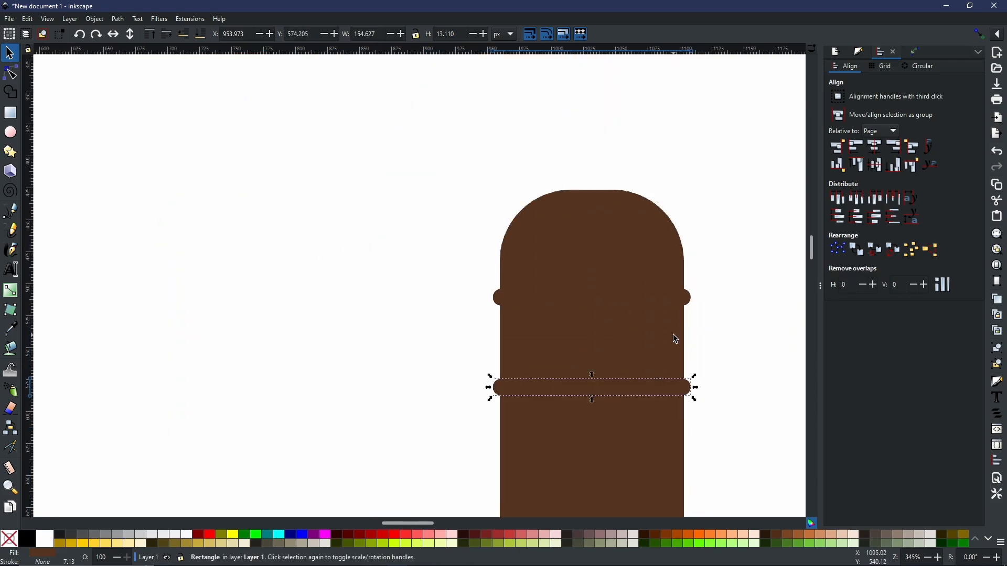
Move the lower rounded bar straight down the stake to about Y 586 px
{"action": "scroll", "coordinate": [676, 338], "scroll_direction": "down", "scroll_amount": 5}
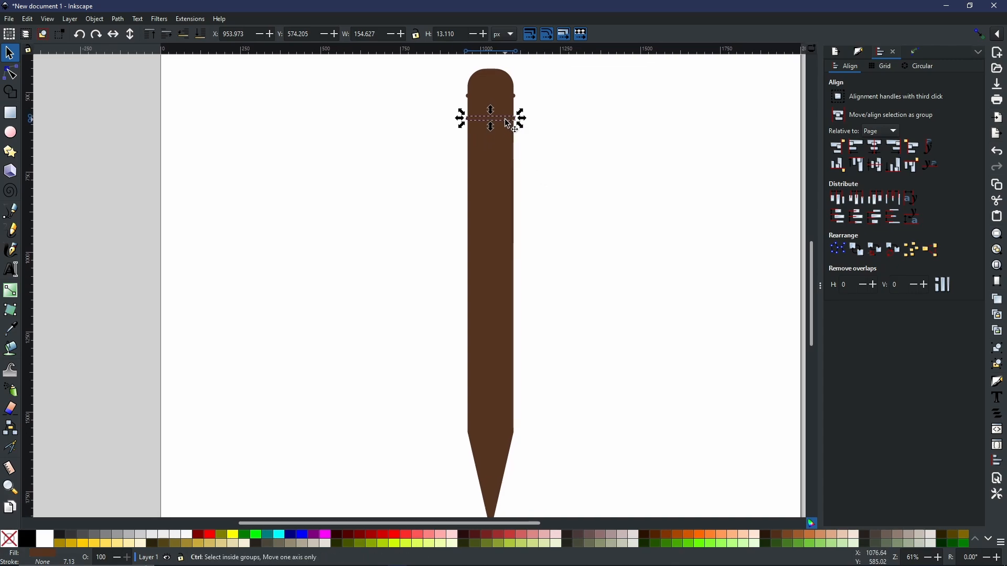
{"action": "left_click_drag", "start_coordinate": [508, 124], "coordinate": [505, 125]}
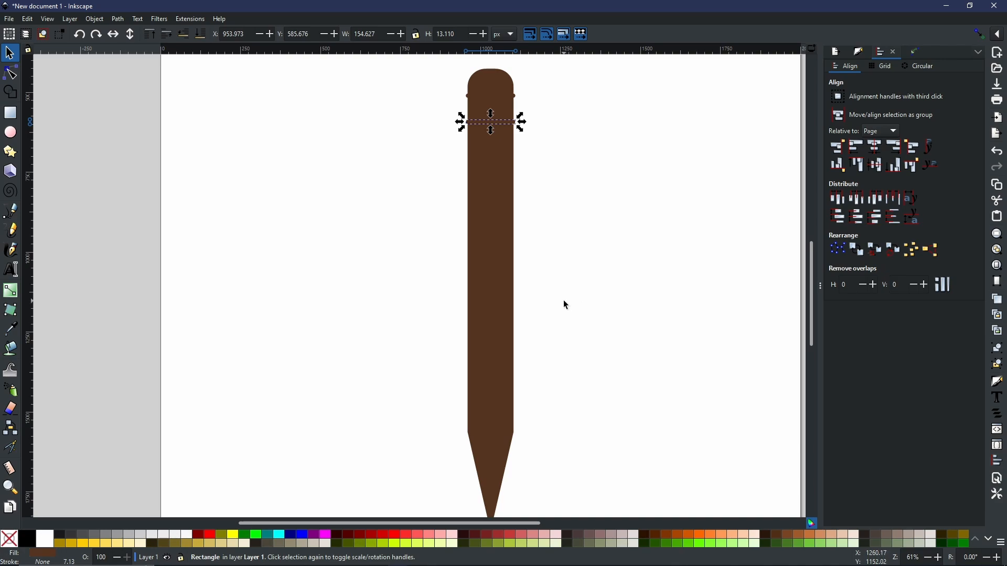
{"action": "left_click", "coordinate": [566, 320]}
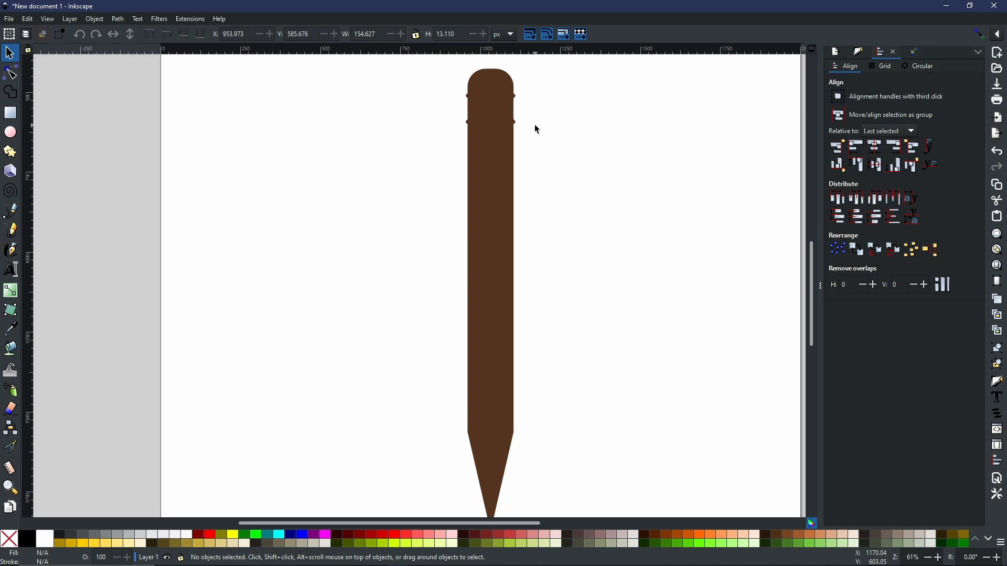
Select the stake and both rounded bars and unite them into a single path with Union
{"action": "key", "text": "ctrl+a"}
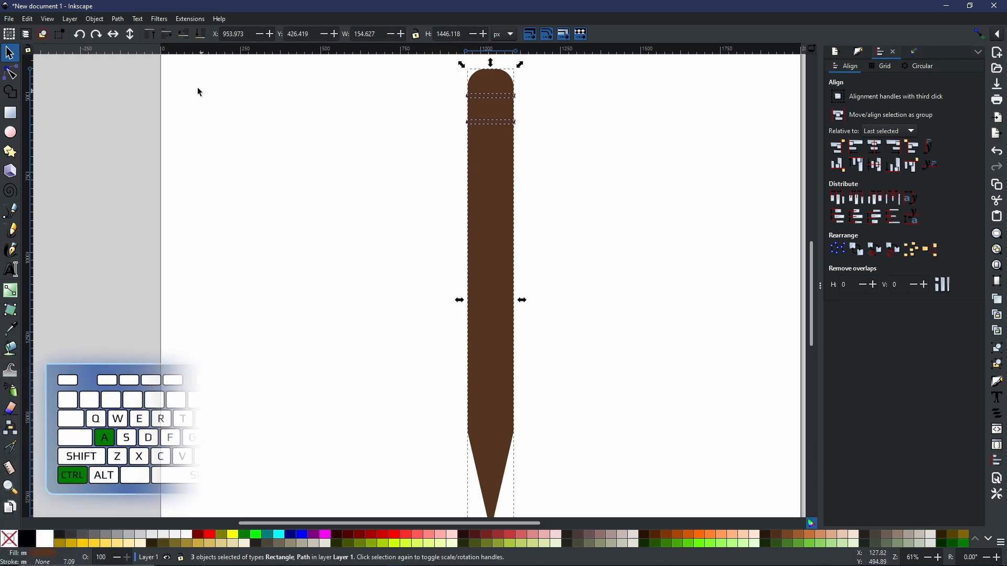
{"action": "left_click", "coordinate": [118, 21]}
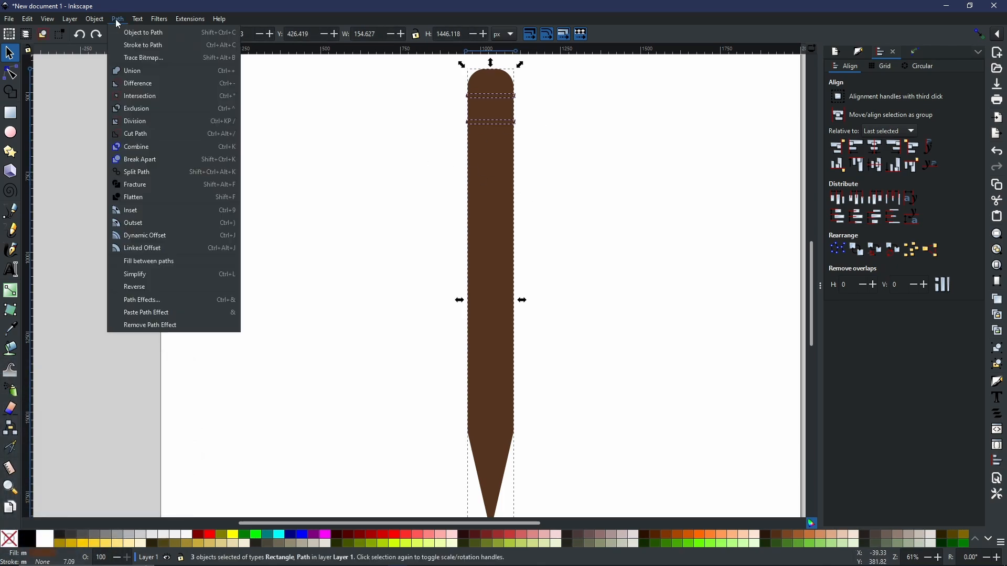
{"action": "left_click", "coordinate": [139, 74]}
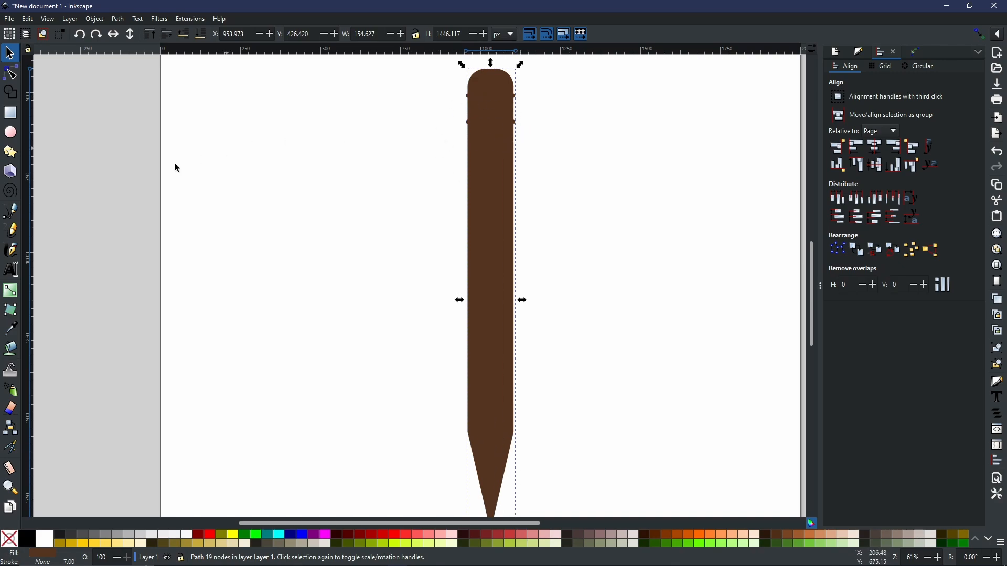
Draw a closed Pen outline just inside the rounded top, with a straight base above the upper bar and curved shoulders
{"action": "left_click", "coordinate": [11, 211]}
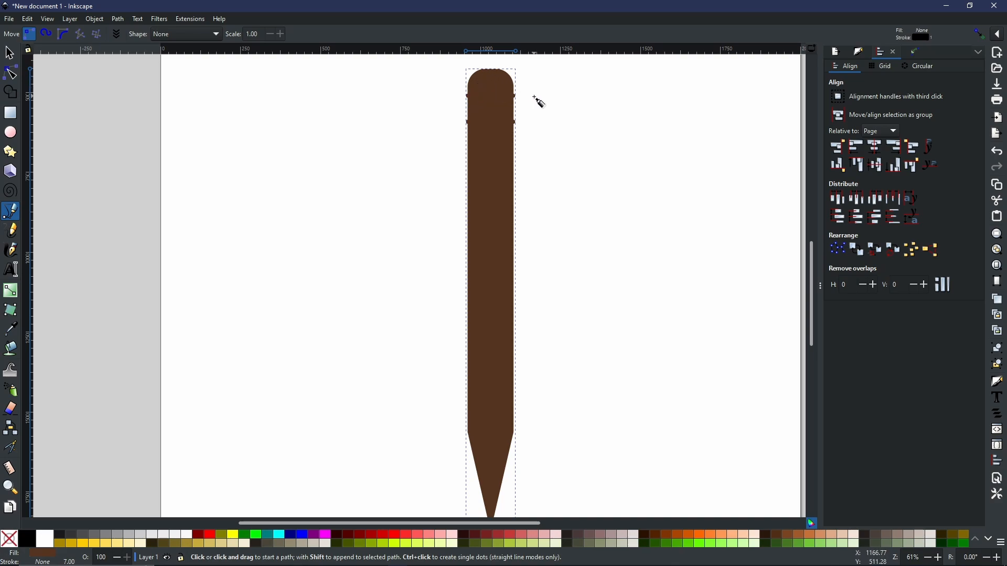
{"action": "scroll", "coordinate": [497, 113], "scroll_direction": "up", "scroll_amount": 6}
{"action": "left_click", "coordinate": [275, 283]}
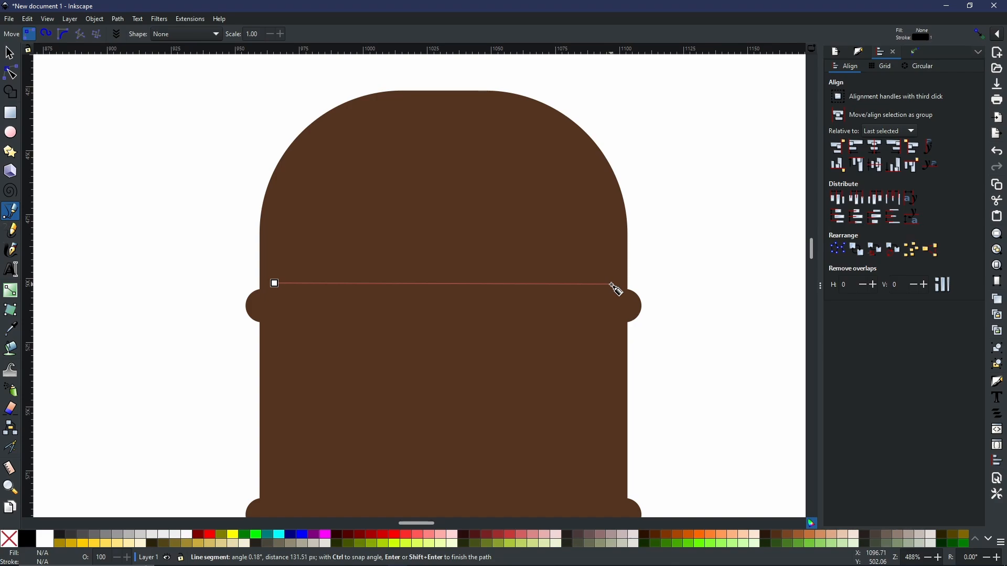
{"action": "left_click", "coordinate": [614, 284]}
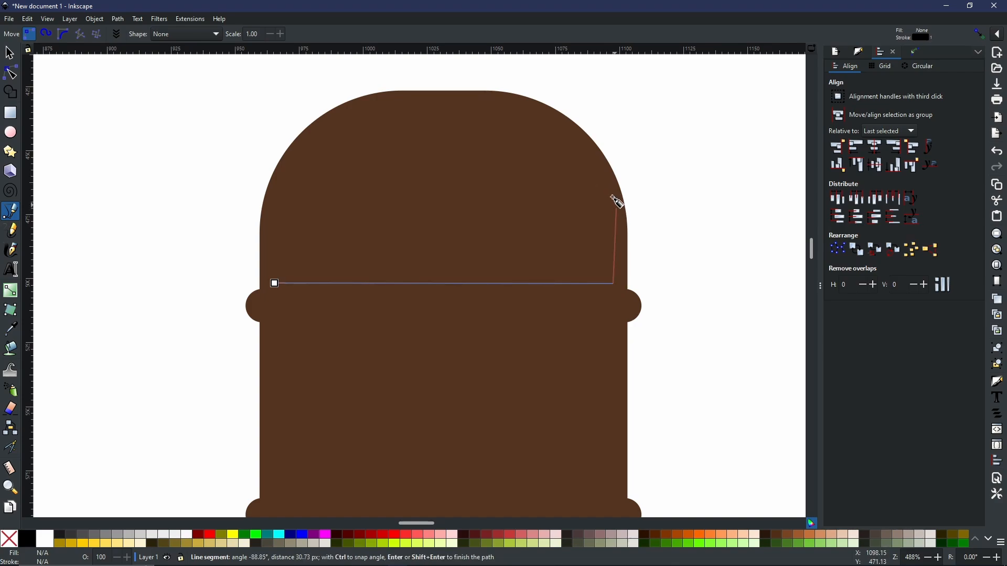
{"action": "left_click_drag", "start_coordinate": [580, 146], "coordinate": [534, 100]}
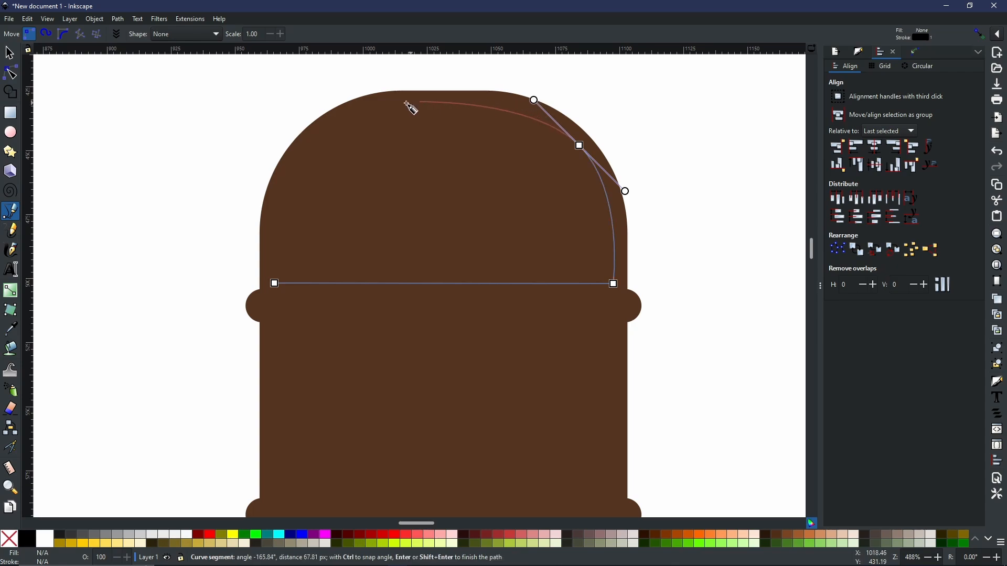
{"action": "left_click", "coordinate": [490, 106]}
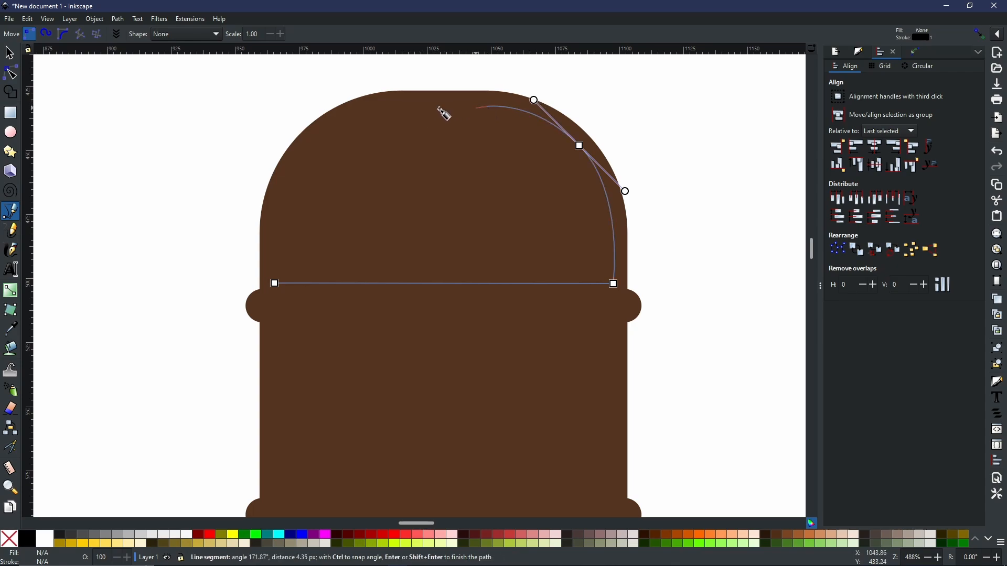
{"action": "left_click", "coordinate": [390, 107]}
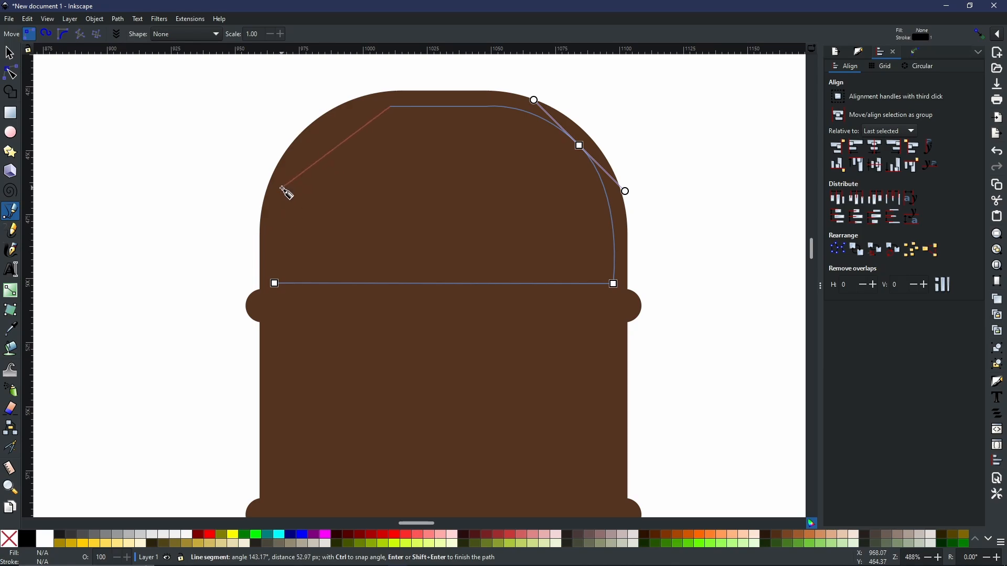
{"action": "left_click_drag", "start_coordinate": [291, 192], "coordinate": [262, 224]}
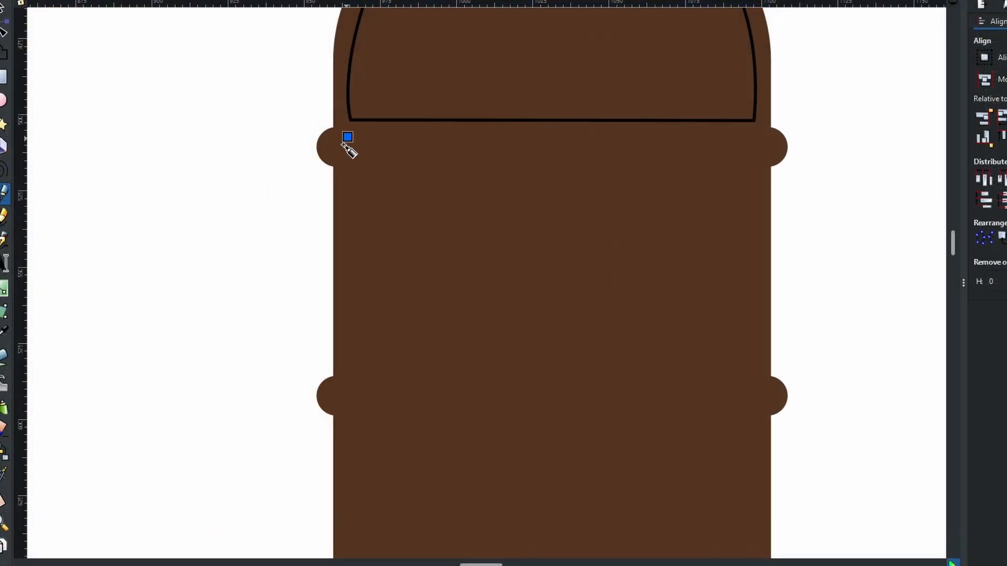
Draw a thin closed outline with rounded ends inside the upper bar
{"action": "left_click_drag", "start_coordinate": [347, 158], "coordinate": [363, 172]}
{"action": "left_click", "coordinate": [348, 158]}
{"action": "left_click", "coordinate": [755, 161]}
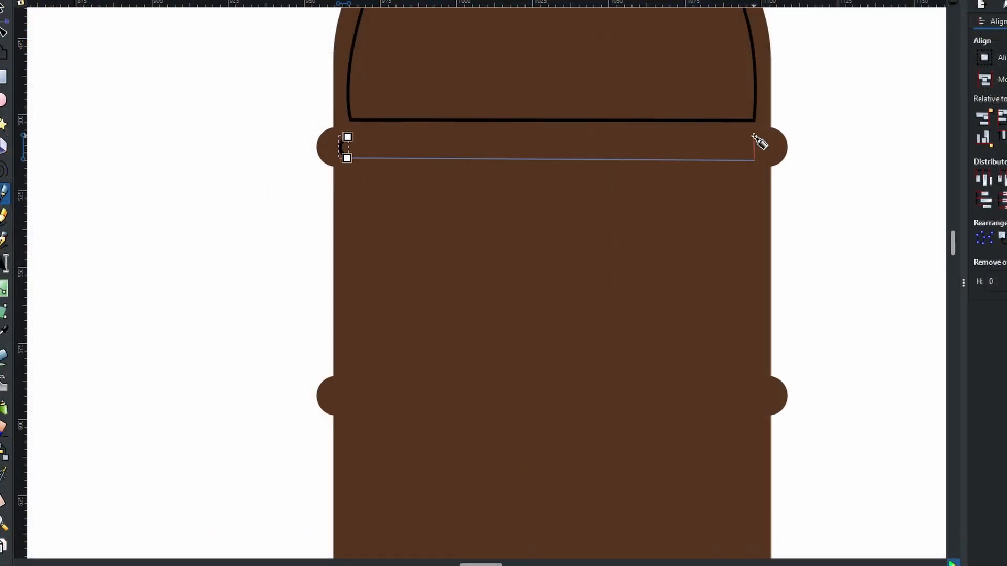
{"action": "left_click_drag", "start_coordinate": [756, 135], "coordinate": [739, 123]}
{"action": "key", "text": "Return"}
{"action": "left_click", "coordinate": [755, 134]}
{"action": "left_click", "coordinate": [347, 137]}
Draw a closed four-sided outline inside the body section between the two bars
{"action": "left_click", "coordinate": [350, 174]}
{"action": "left_click", "coordinate": [347, 368]}
{"action": "left_click", "coordinate": [747, 371]}
{"action": "left_click", "coordinate": [752, 178]}
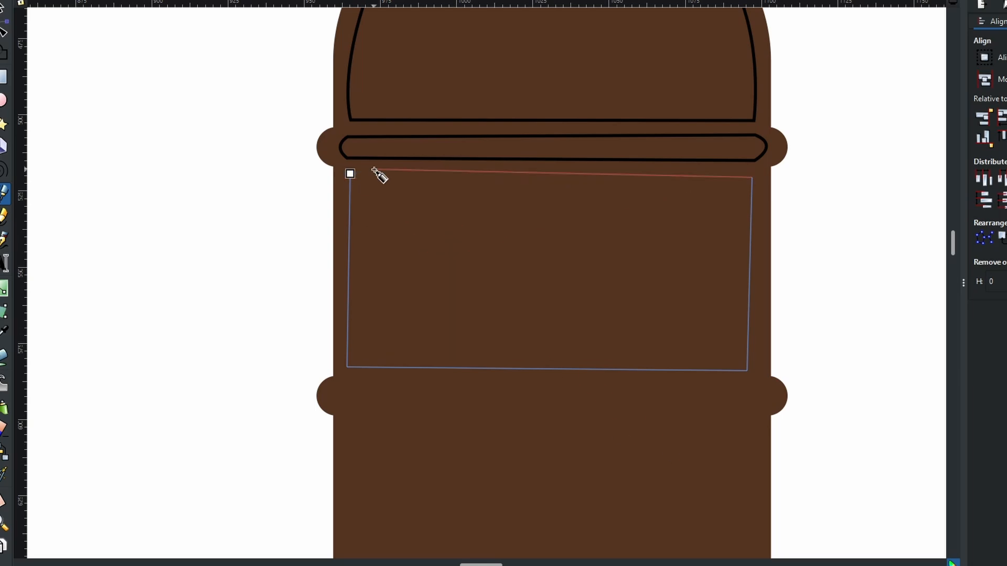
{"action": "left_click", "coordinate": [349, 174]}
Duplicate the upper bar's inner outline and move the copy straight down onto the lower bar
{"action": "key", "text": "s"}
{"action": "left_click", "coordinate": [365, 100]}
{"action": "key", "text": "ctrl+d"}
{"action": "left_click_drag", "start_coordinate": [365, 100], "coordinate": [365, 349]}
Draw a long central strip outline down the shaft, from just below the lower bar to an arched end near the taper
{"action": "scroll", "coordinate": [419, 362], "scroll_direction": "down", "scroll_amount": 5}
{"action": "left_click_drag", "start_coordinate": [611, 504], "coordinate": [630, 254]}
{"action": "left_click_drag", "start_coordinate": [569, 506], "coordinate": [556, 487]}
{"action": "key", "text": "b"}
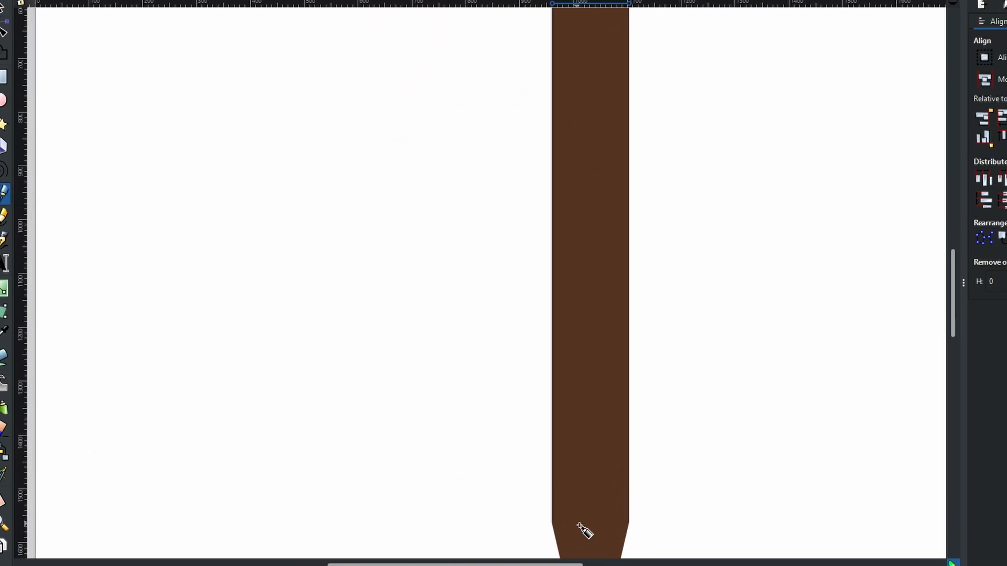
{"action": "left_click", "coordinate": [577, 535]}
{"action": "left_click_drag", "start_coordinate": [605, 535], "coordinate": [618, 565]}
{"action": "key", "text": "Return"}
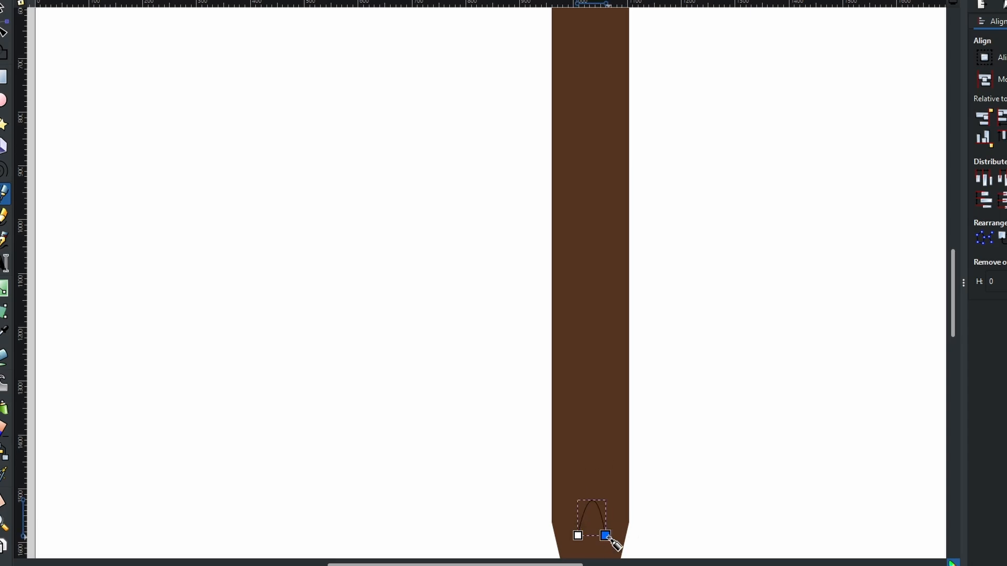
{"action": "left_click", "coordinate": [605, 535]}
{"action": "left_click_drag", "start_coordinate": [607, 183], "coordinate": [611, 456]}
{"action": "left_click", "coordinate": [611, 123]}
{"action": "key", "text": "Return"}
{"action": "mouse_move", "coordinate": [590, 503]}
{"action": "left_mouse_down"}
{"action": "mouse_move", "coordinate": [612, 116]}
{"action": "mouse_move", "coordinate": [598, 422]}
{"action": "mouse_move", "coordinate": [542, 243]}
{"action": "left_mouse_up"}
{"action": "left_click", "coordinate": [604, 411]}
{"action": "left_click", "coordinate": [583, 167]}
{"action": "left_click", "coordinate": [611, 166]}
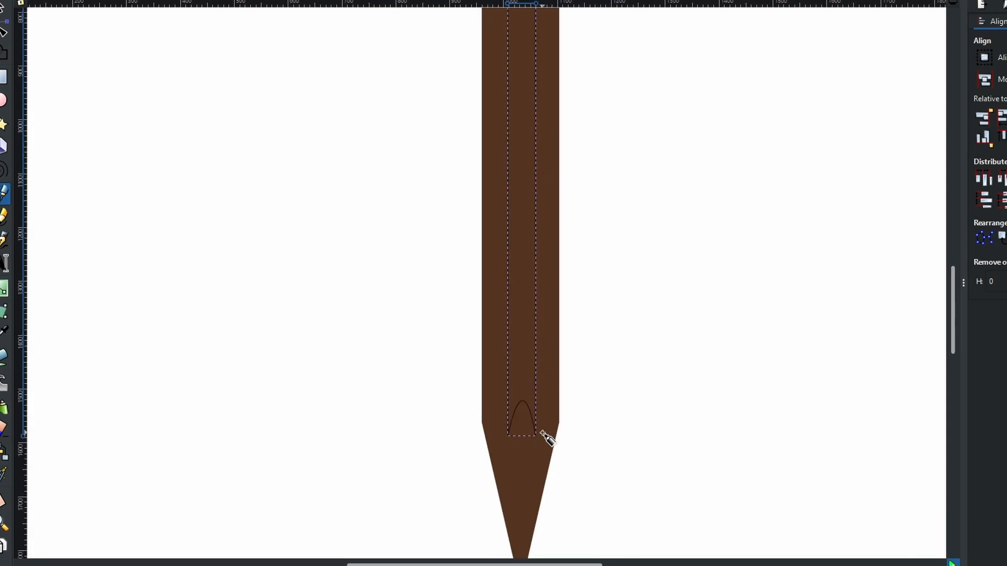
Draw a narrower strip outline along the shaft's right side, with straight sides and an arched lower end
{"action": "left_click", "coordinate": [541, 433]}
{"action": "left_click_drag", "start_coordinate": [554, 420], "coordinate": [561, 442]}
{"action": "left_click", "coordinate": [540, 433]}
{"action": "left_click", "coordinate": [502, 96]}
{"action": "key", "text": "Return"}
{"action": "left_click_drag", "start_coordinate": [509, 387], "coordinate": [512, 364]}
{"action": "left_click", "coordinate": [520, 386]}
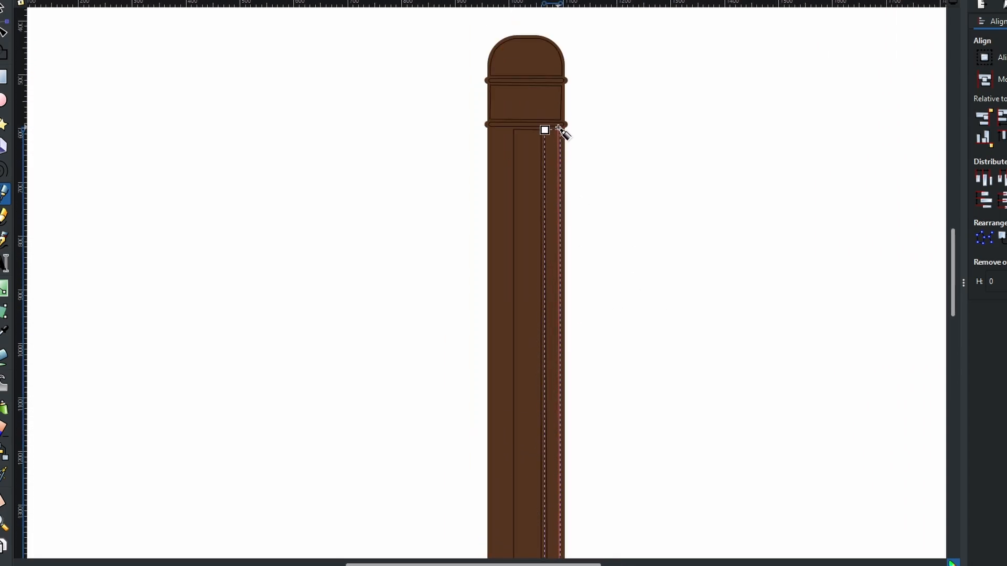
{"action": "left_click", "coordinate": [560, 130]}
{"action": "left_click", "coordinate": [543, 130]}
Draw a matching strip outline along the shaft's left side, with straight sides and an arched lower end
{"action": "left_click", "coordinate": [545, 413]}
{"action": "left_click_drag", "start_coordinate": [562, 423], "coordinate": [576, 487]}
{"action": "scroll", "coordinate": [555, 432], "scroll_direction": "up", "scroll_amount": 10}
{"action": "left_click", "coordinate": [564, 249]}
{"action": "left_click", "coordinate": [548, 249]}
{"action": "scroll", "coordinate": [548, 249], "scroll_direction": "down", "scroll_amount": 10}
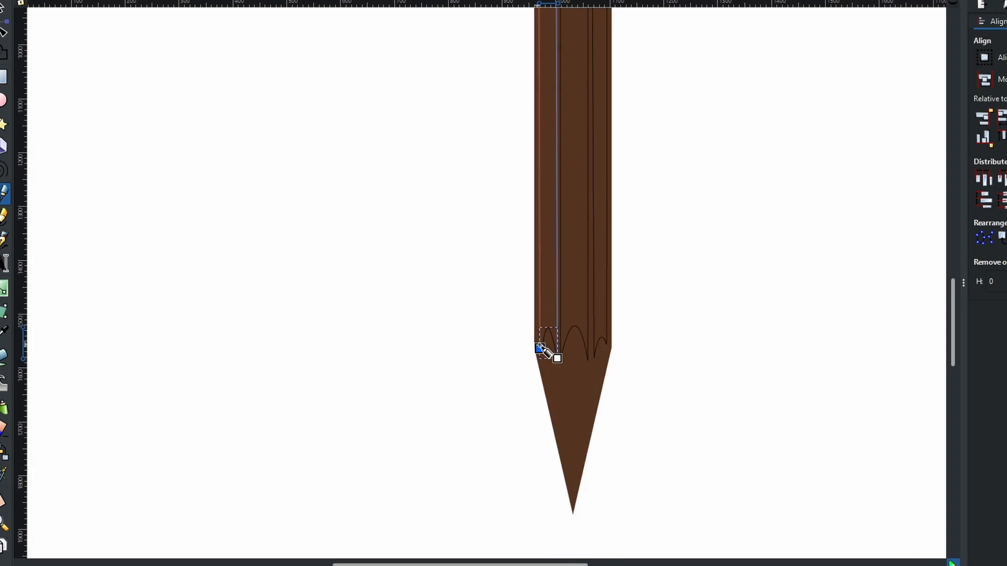
{"action": "left_click", "coordinate": [540, 348]}
Draw the tapered wood outline inside the point, with two slanted sides joined by a curved lower edge above the tip
{"action": "left_click", "coordinate": [513, 132]}
{"action": "left_click", "coordinate": [535, 226]}
{"action": "left_click_drag", "start_coordinate": [556, 226], "coordinate": [561, 245]}
{"action": "key", "text": "Return"}
{"action": "left_click", "coordinate": [556, 226]}
{"action": "left_click", "coordinate": [580, 133]}
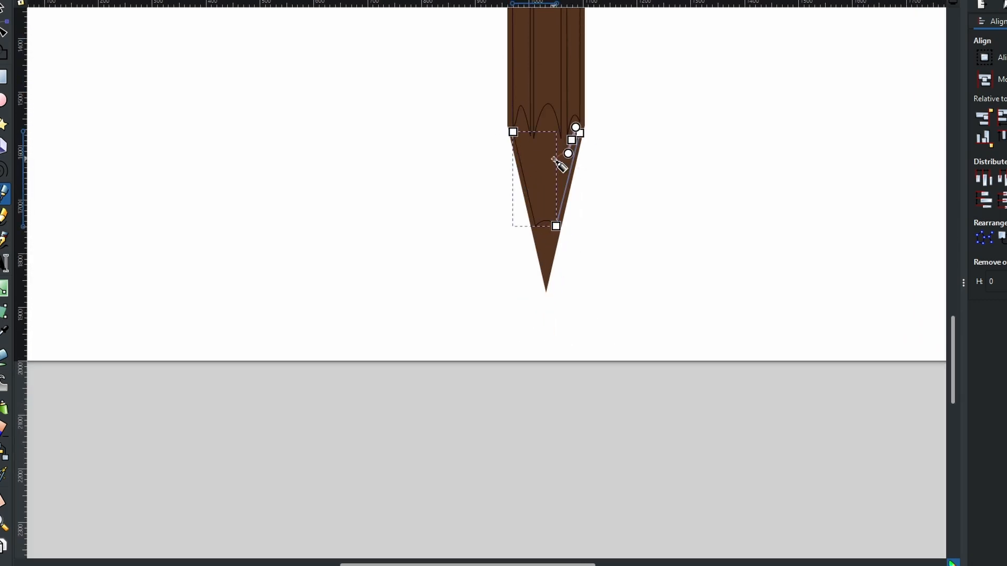
{"action": "scroll", "coordinate": [546, 118], "scroll_direction": "up", "scroll_amount": 4}
{"action": "key", "text": "Return"}
Close the top of the tapered wood outline with three curved arches beneath the three shaft strips
{"action": "left_click", "coordinate": [497, 273]}
{"action": "left_click", "coordinate": [425, 208]}
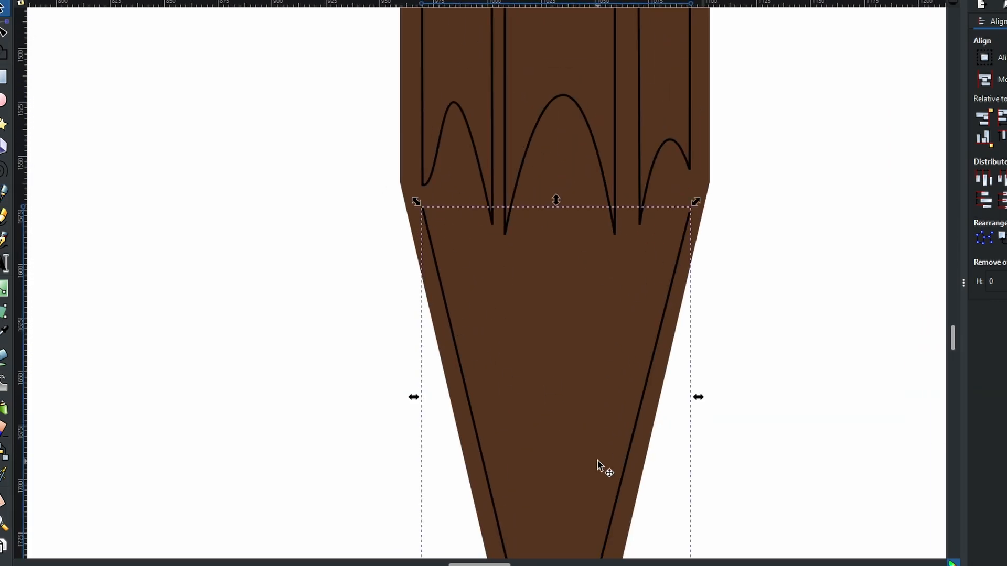
{"action": "mouse_move", "coordinate": [498, 275]}
{"action": "left_mouse_down"}
{"action": "mouse_move", "coordinate": [530, 373]}
{"action": "mouse_move", "coordinate": [526, 454]}
{"action": "left_mouse_up"}
{"action": "key", "text": "Return"}
{"action": "left_click", "coordinate": [497, 274]}
{"action": "mouse_move", "coordinate": [613, 273]}
{"action": "left_mouse_down"}
{"action": "mouse_move", "coordinate": [646, 448]}
{"action": "mouse_move", "coordinate": [662, 470]}
{"action": "left_mouse_up"}
{"action": "key", "text": "Return"}
{"action": "left_click", "coordinate": [612, 273]}
{"action": "left_click_drag", "start_coordinate": [690, 212], "coordinate": [705, 274]}
{"action": "key", "text": "5"}
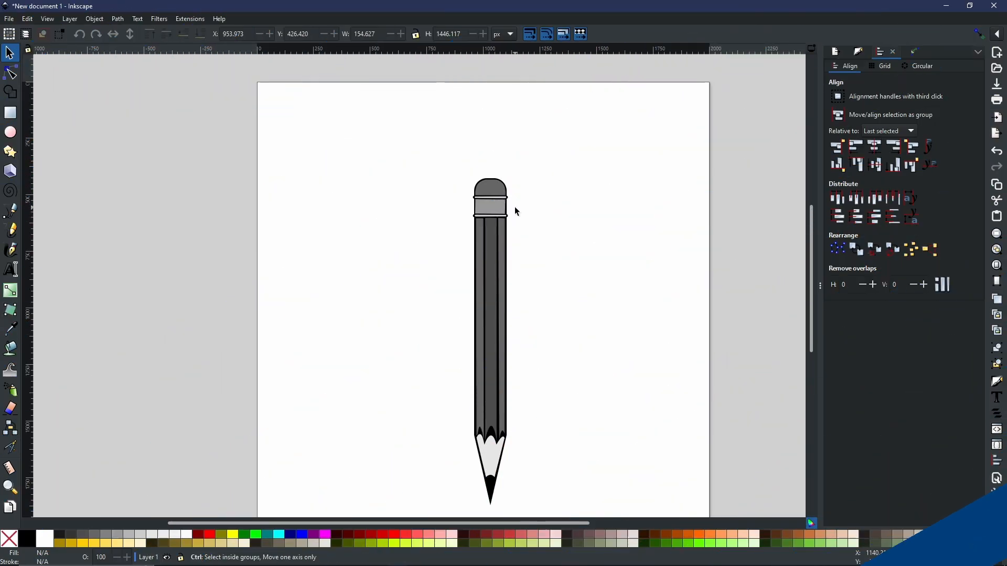
Reshape the left strip's arched lower edge with the Node tool so it follows the wood's left arch
{"action": "scroll", "coordinate": [509, 216], "scroll_direction": "up", "scroll_amount": 3}
{"action": "left_click_drag", "start_coordinate": [555, 110], "coordinate": [548, 113]}
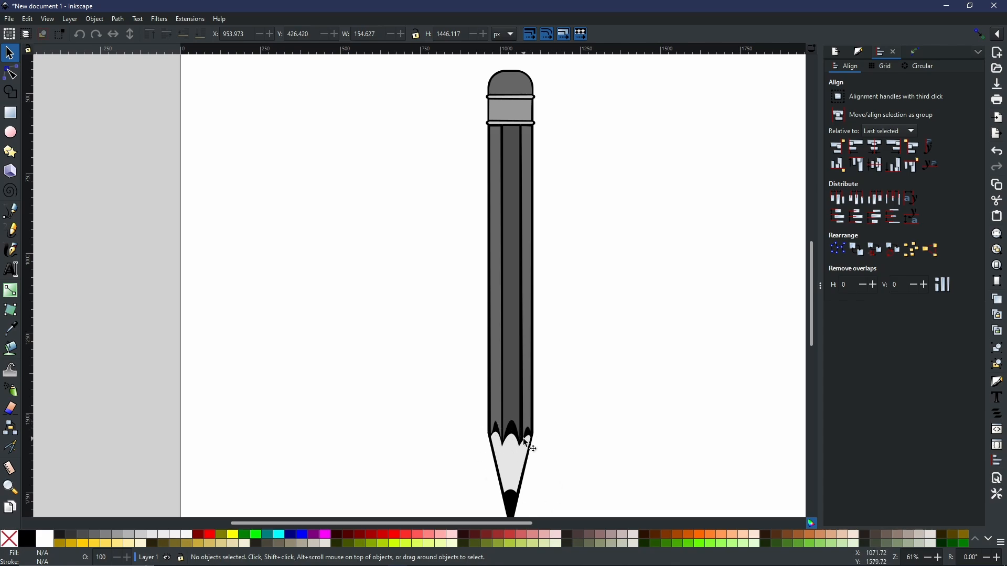
{"action": "scroll", "coordinate": [525, 442], "scroll_direction": "up", "scroll_amount": 6}
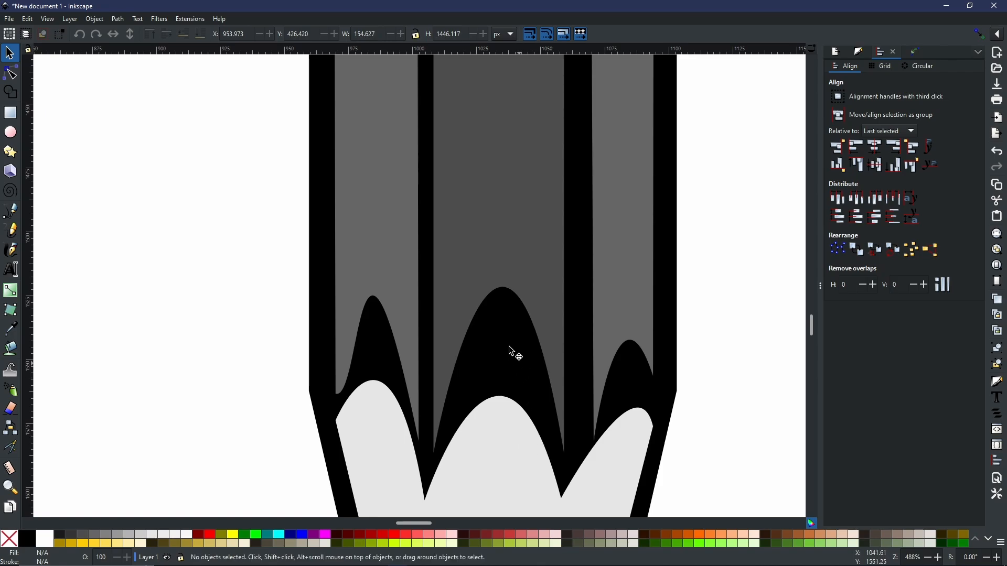
{"action": "left_click", "coordinate": [507, 287]}
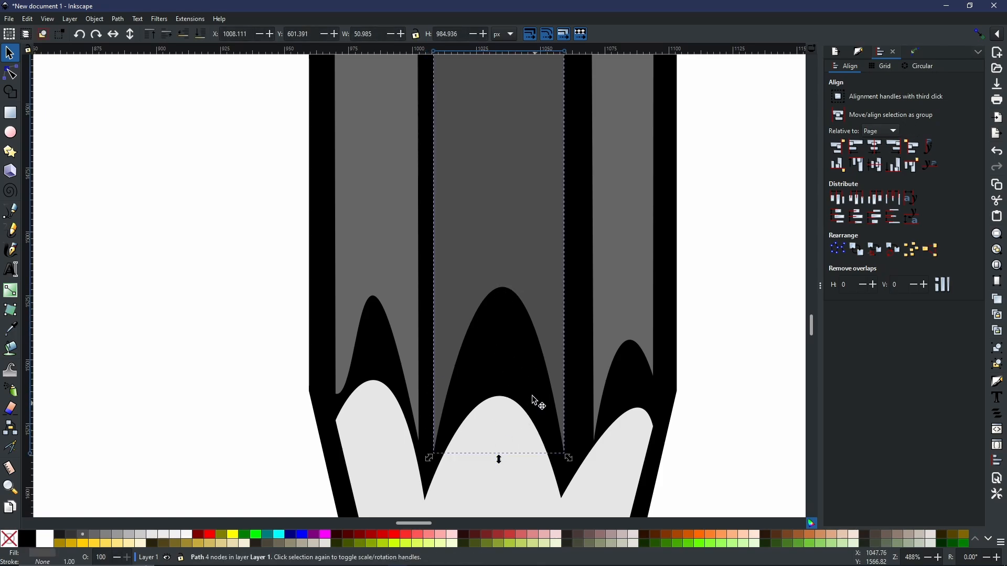
{"action": "double_click", "coordinate": [357, 346]}
{"action": "left_click", "coordinate": [336, 394]}
{"action": "left_click", "coordinate": [362, 402], "text": "ctrl"}
{"action": "left_click_drag", "start_coordinate": [355, 140], "coordinate": [382, 295]}
Reshape the central strip's arched lower edge so it follows the wood's middle arch
{"action": "left_click", "coordinate": [454, 334]}
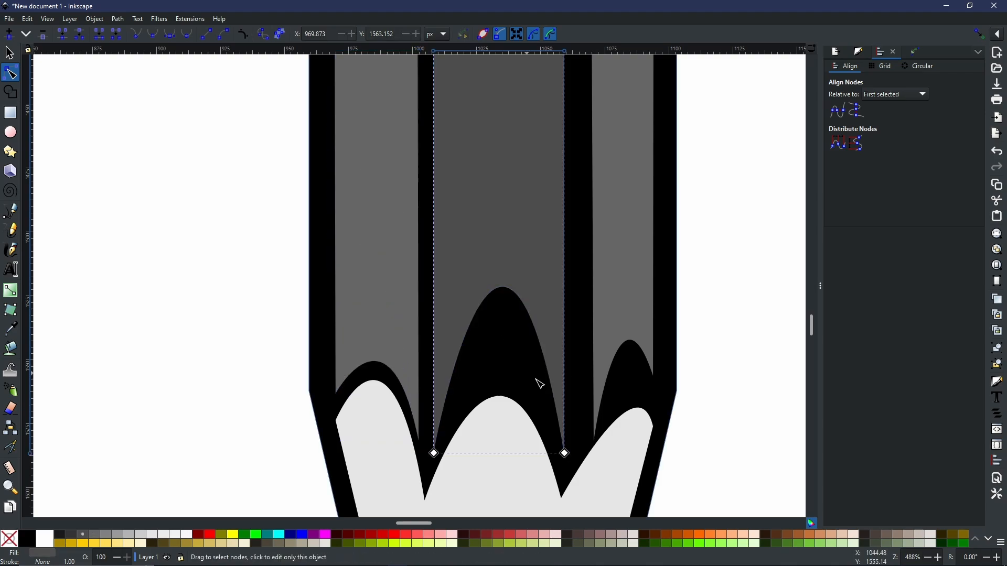
{"action": "left_click", "coordinate": [564, 453]}
{"action": "left_click", "coordinate": [441, 309], "text": "ctrl"}
{"action": "left_click_drag", "start_coordinate": [532, 165], "coordinate": [497, 283]}
Reshape the right strip's lower edge to follow the wood's right arch, lowering its outer corner node to about Y 1566 px
{"action": "left_click", "coordinate": [614, 332]}
{"action": "left_click", "coordinate": [593, 441]}
{"action": "left_click", "coordinate": [619, 316], "text": "ctrl"}
{"action": "left_click_drag", "start_coordinate": [632, 326], "coordinate": [622, 343]}
{"action": "left_click_drag", "start_coordinate": [653, 377], "coordinate": [656, 403]}
{"action": "key", "text": "Escape"}
{"action": "key", "text": "Escape"}
{"action": "scroll", "coordinate": [594, 427], "scroll_direction": "down", "scroll_amount": 4}
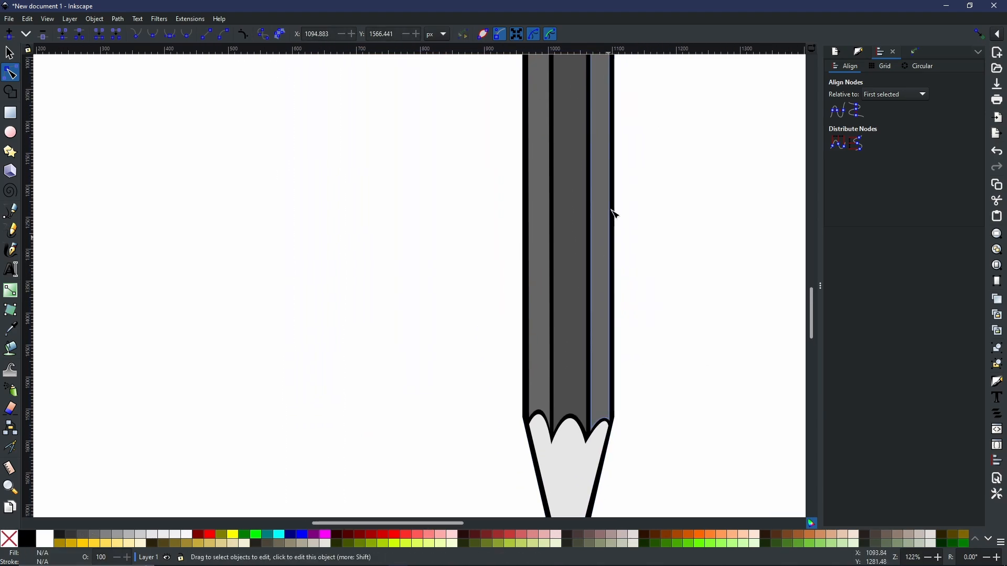
Group all the pencil's parts and move the group off the page's right side to about X 2166, Y 278 px
{"action": "left_click_drag", "start_coordinate": [645, 137], "coordinate": [636, 238]}
{"action": "scroll", "coordinate": [635, 236], "scroll_direction": "down", "scroll_amount": 3}
{"action": "left_click_drag", "start_coordinate": [647, 175], "coordinate": [542, 199]}
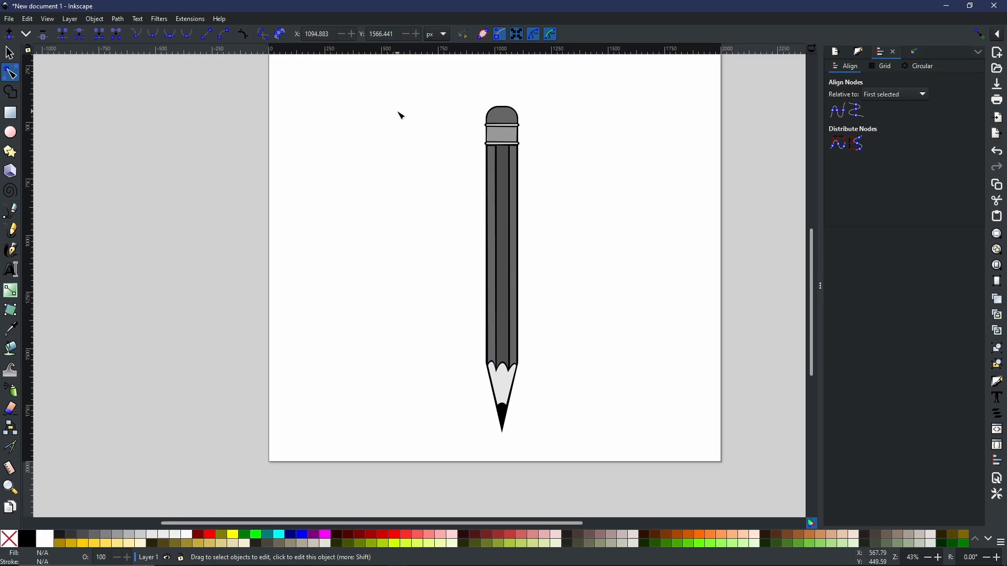
{"action": "key", "text": "ctrl+a"}
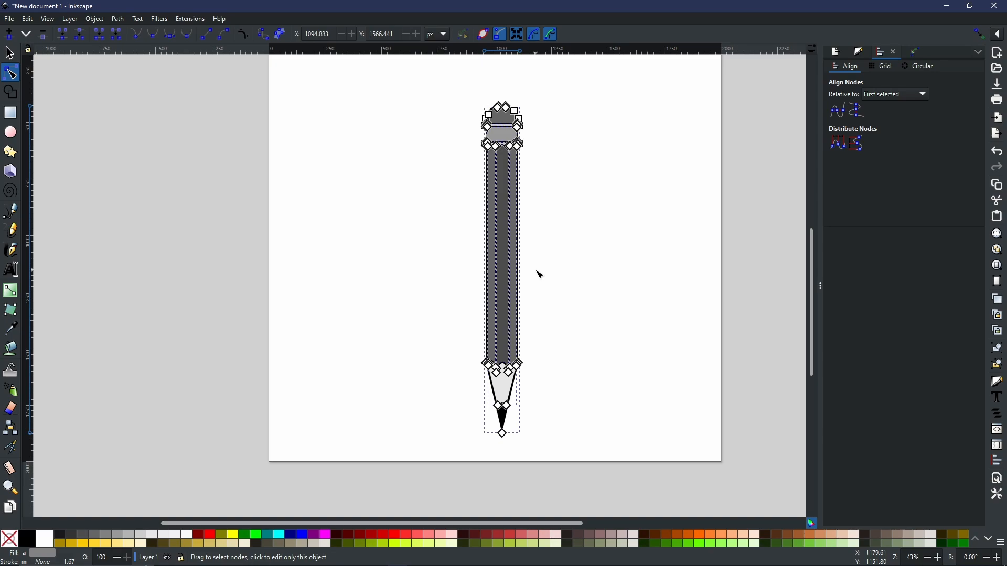
{"action": "key", "text": "Escape"}
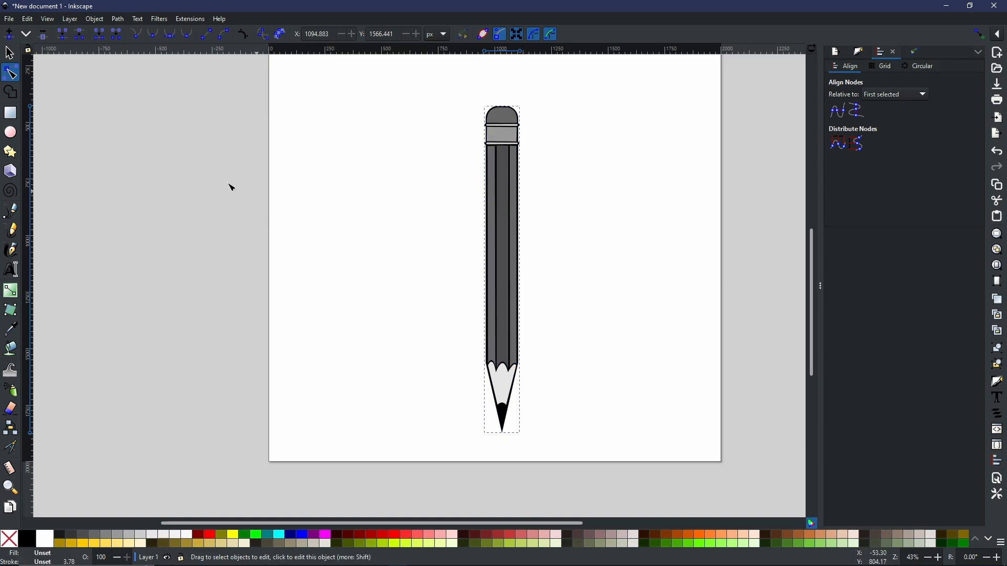
{"action": "left_click", "coordinate": [9, 52]}
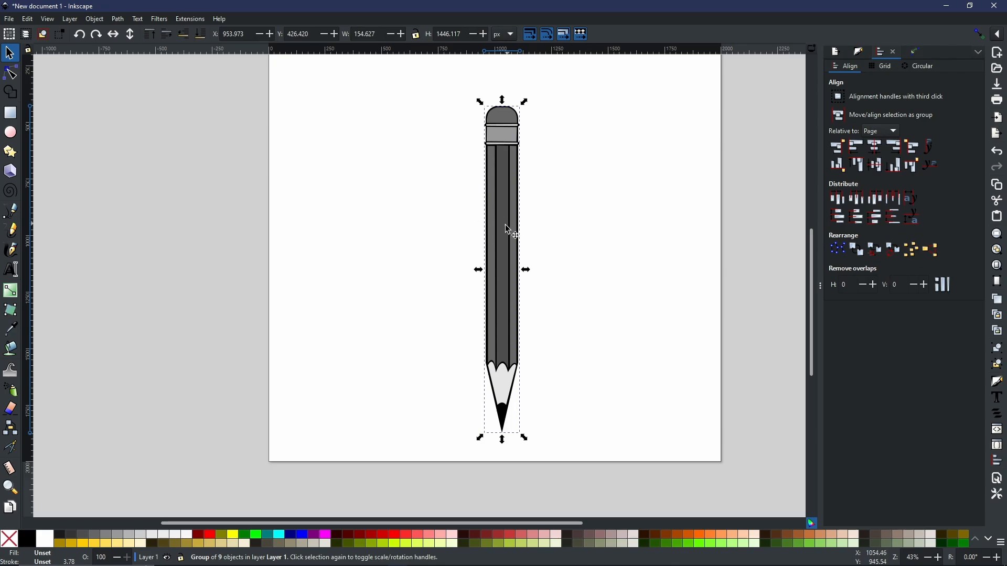
{"action": "mouse_move", "coordinate": [506, 226]}
{"action": "left_mouse_down"}
{"action": "mouse_move", "coordinate": [654, 227]}
{"action": "mouse_move", "coordinate": [780, 194]}
{"action": "left_mouse_up"}
{"action": "mouse_move", "coordinate": [620, 141]}
{"action": "left_mouse_down"}
{"action": "mouse_move", "coordinate": [614, 159]}
{"action": "mouse_move", "coordinate": [632, 191]}
{"action": "mouse_move", "coordinate": [622, 206]}
{"action": "mouse_move", "coordinate": [616, 189]}
{"action": "left_mouse_up"}
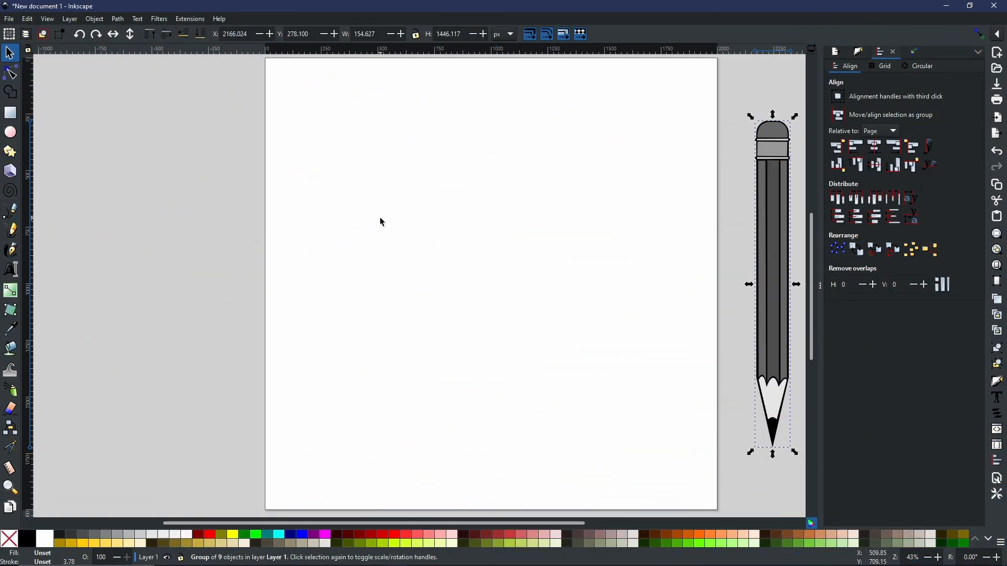
Draw a wide black rectangle about 767 by 102 px in the upper middle of the empty page
{"action": "left_click", "coordinate": [3, 120]}
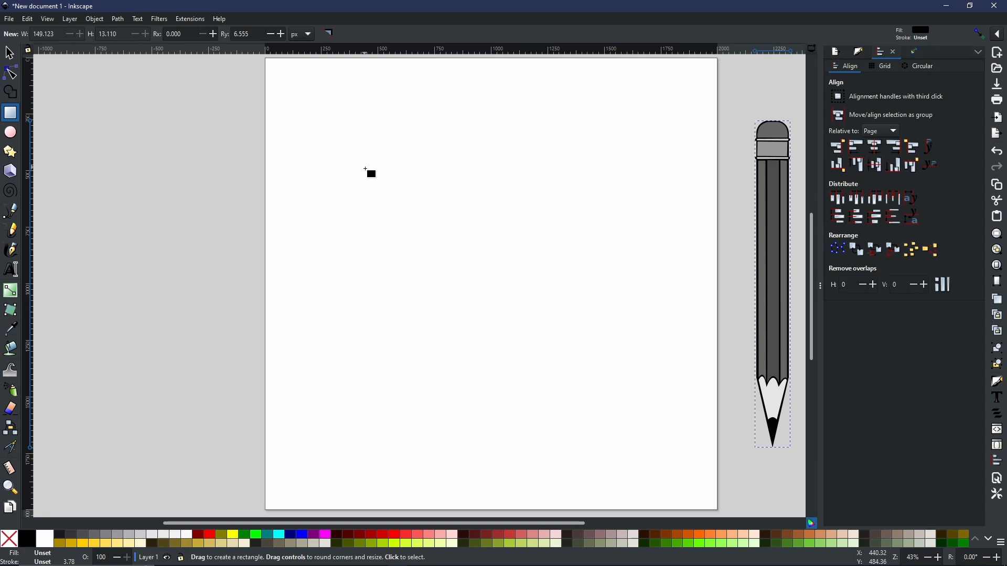
{"action": "left_click_drag", "start_coordinate": [372, 170], "coordinate": [547, 193]}
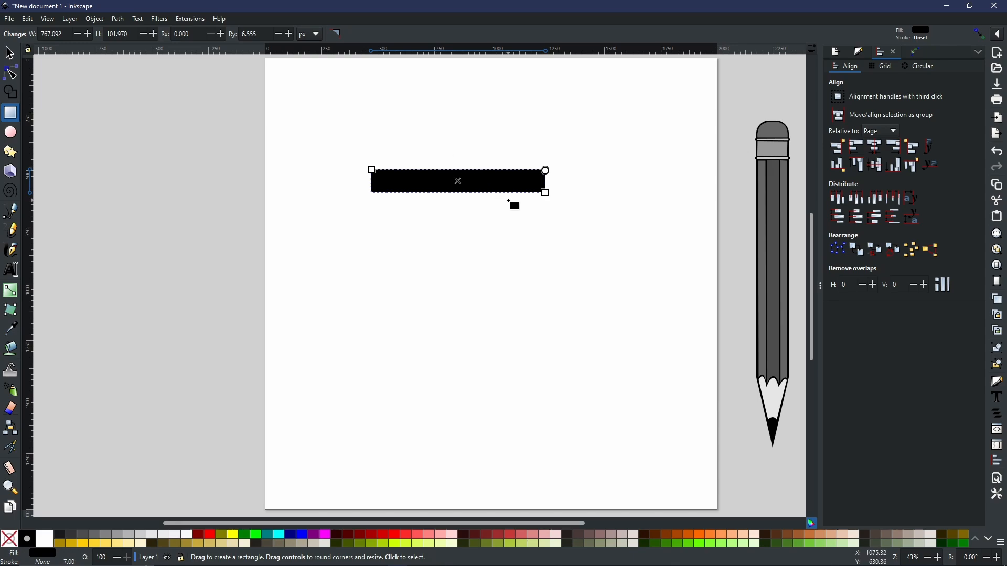
Round the black rectangle's corners slightly, setting a vertical radius of about 7.37 px
{"action": "scroll", "coordinate": [561, 194], "scroll_direction": "up", "scroll_amount": 5, "text": "ctrl"}
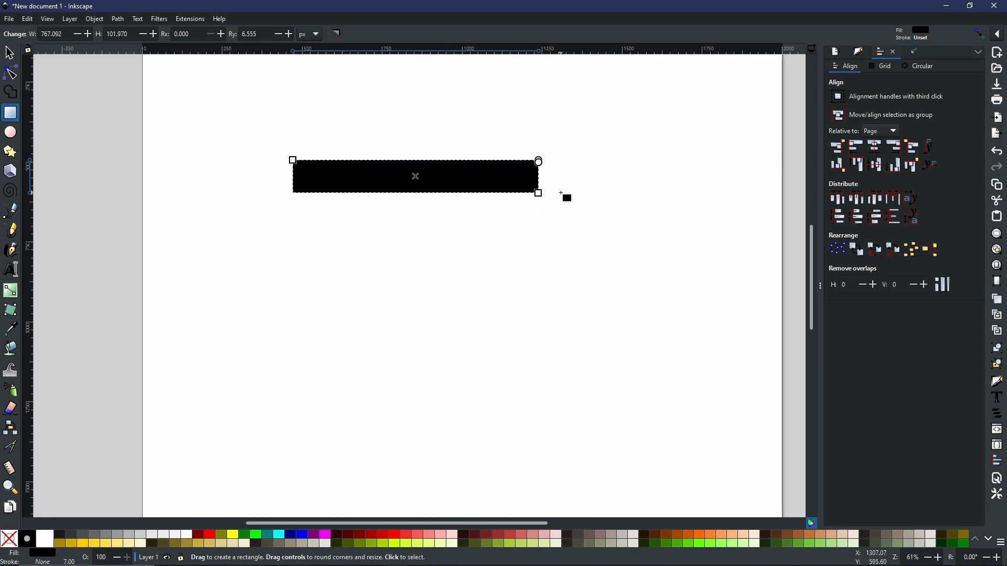
{"action": "left_click_drag", "start_coordinate": [531, 139], "coordinate": [655, 216]}
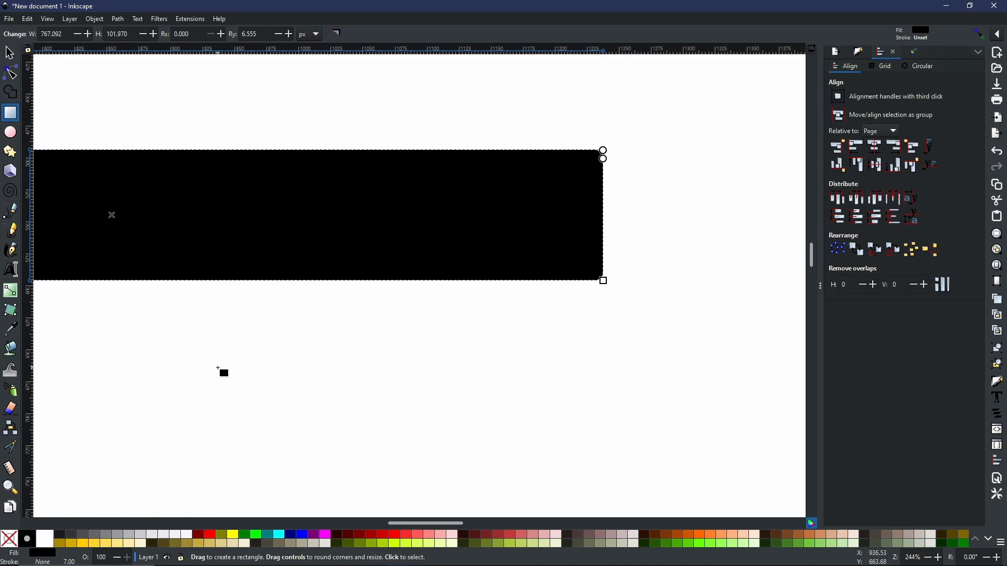
{"action": "left_click_drag", "start_coordinate": [220, 369], "coordinate": [383, 408]}
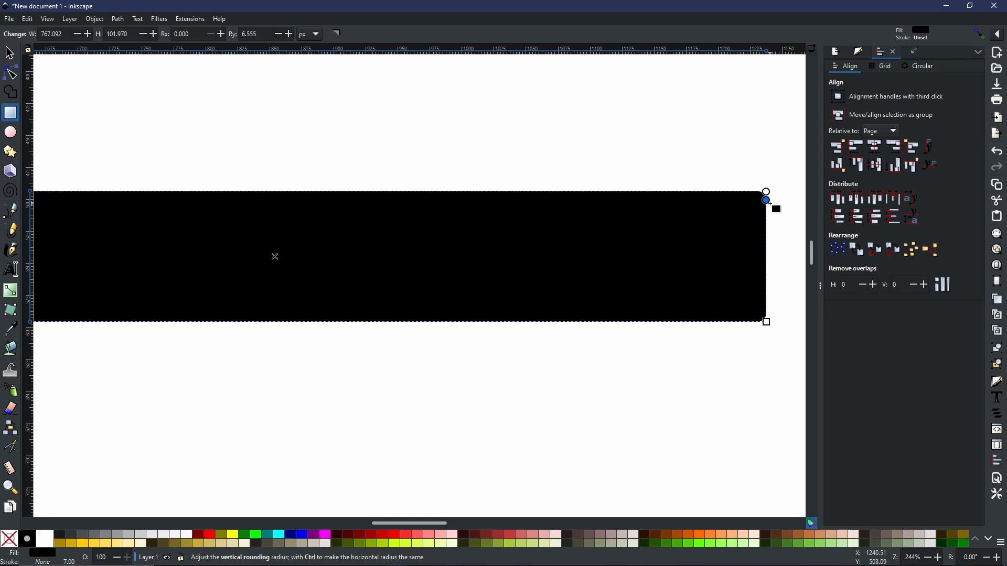
{"action": "mouse_move", "coordinate": [770, 203]}
{"action": "left_mouse_down"}
{"action": "mouse_move", "coordinate": [784, 181]}
{"action": "mouse_move", "coordinate": [786, 206]}
{"action": "left_mouse_up"}
{"action": "left_click_drag", "start_coordinate": [514, 322], "coordinate": [615, 335]}
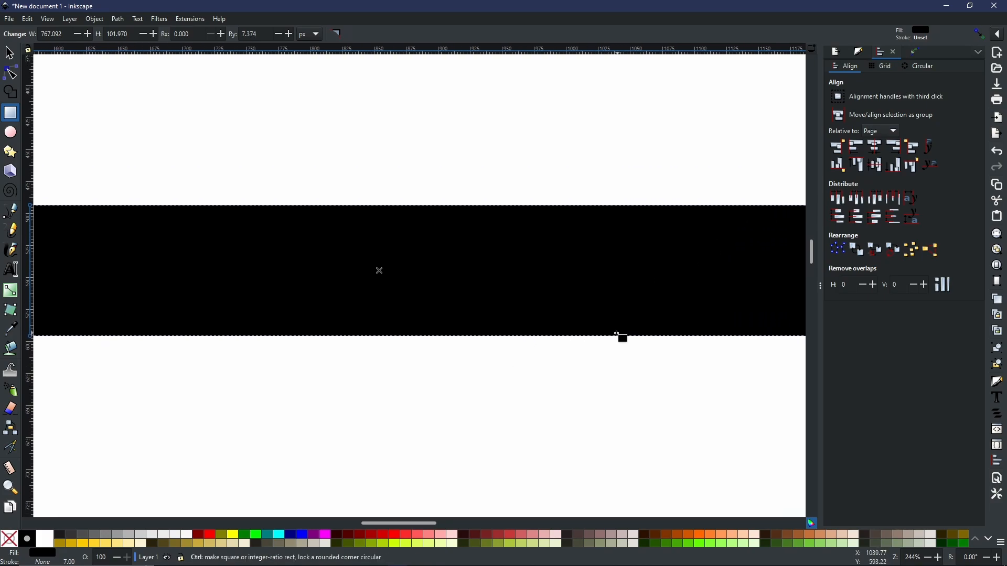
{"action": "scroll", "coordinate": [616, 335], "scroll_direction": "down", "scroll_amount": 2}
{"action": "scroll", "coordinate": [616, 342], "scroll_direction": "up", "scroll_amount": 1}
{"action": "left_click_drag", "start_coordinate": [652, 397], "coordinate": [624, 344]}
{"action": "scroll", "coordinate": [642, 339], "scroll_direction": "down", "scroll_amount": 2}
{"action": "scroll", "coordinate": [647, 342], "scroll_direction": "down", "scroll_amount": 1}
{"action": "left_click_drag", "start_coordinate": [620, 292], "coordinate": [598, 180]}
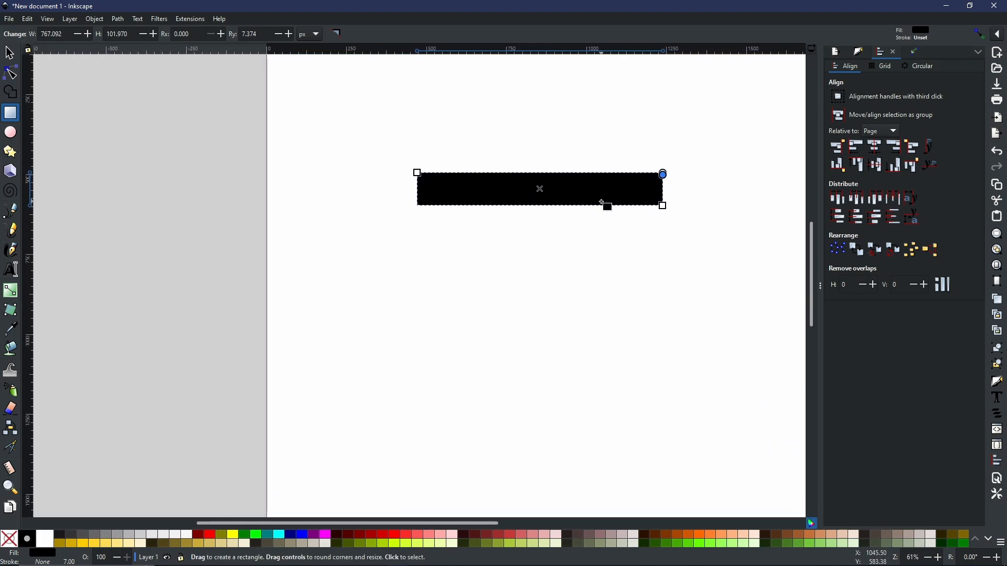
Convert the rounded rectangle to a path and move it to about X 585, Y 500 px
{"action": "left_click", "coordinate": [119, 19]}
{"action": "left_click", "coordinate": [147, 32]}
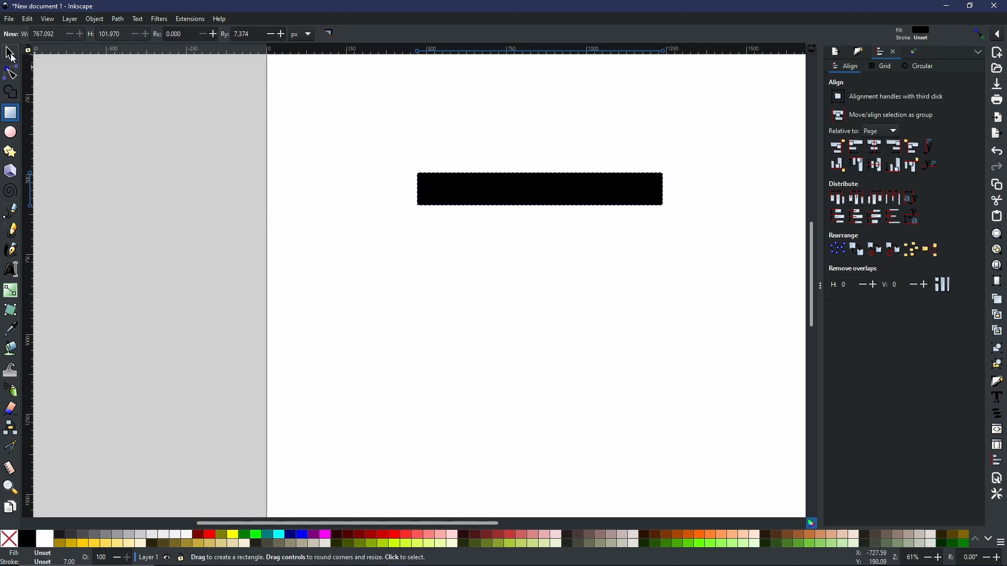
{"action": "left_click", "coordinate": [10, 53]}
{"action": "left_click_drag", "start_coordinate": [603, 193], "coordinate": [638, 194]}
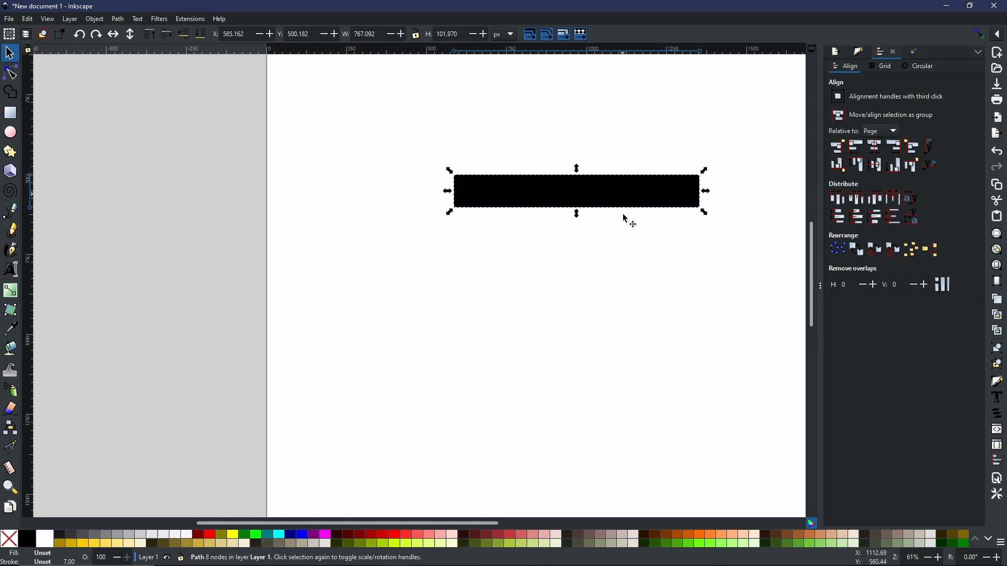
Duplicate the bar and skew the copy downward about its right edge into a diagonal strip about 304 px high overall
{"action": "right_click", "coordinate": [603, 190]}
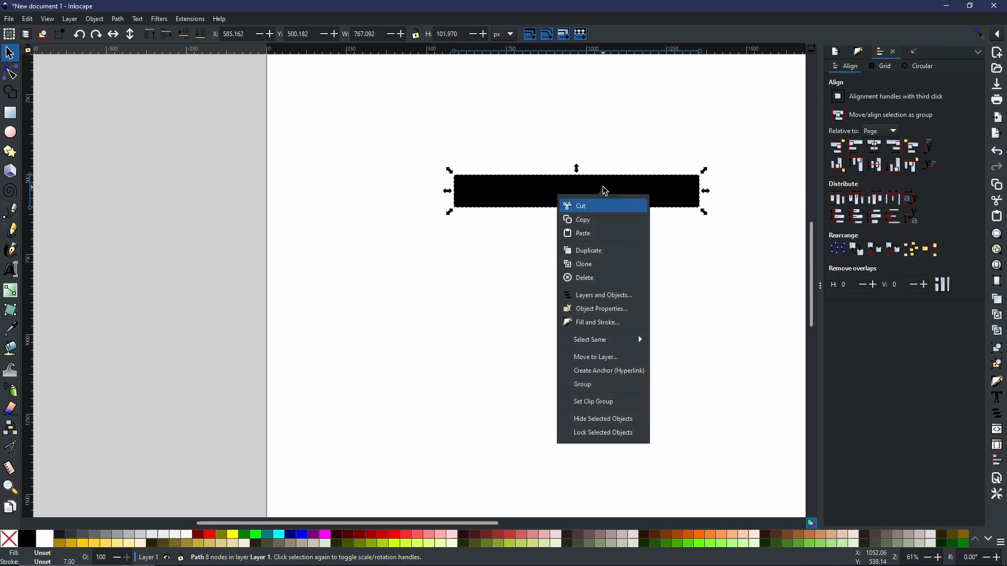
{"action": "left_click", "coordinate": [596, 254]}
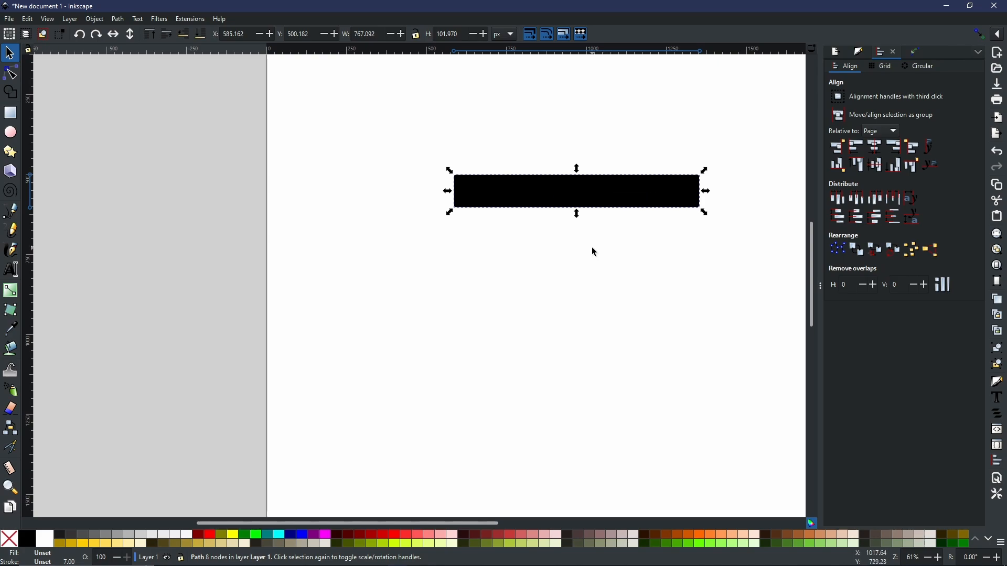
{"action": "key", "text": "ctrl+d"}
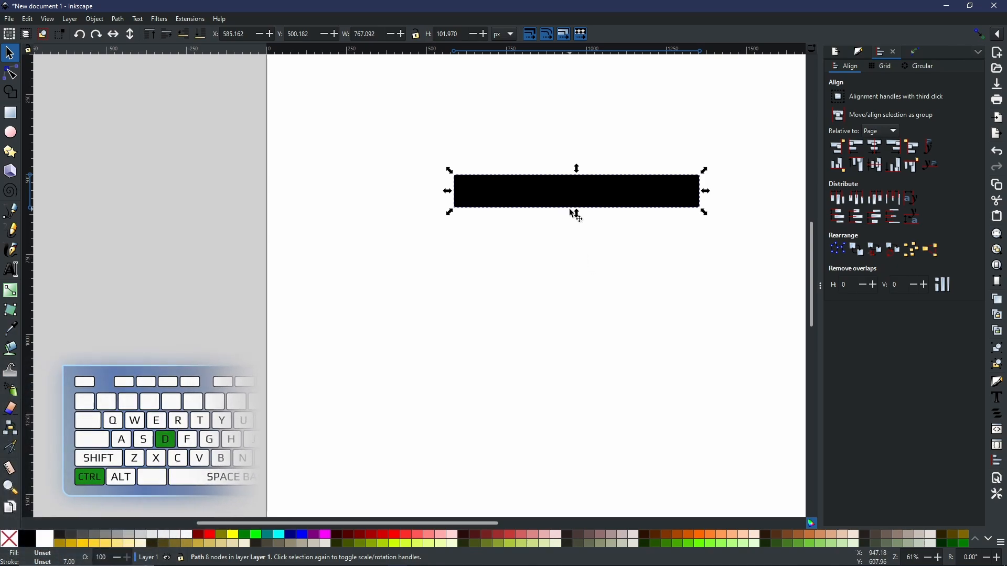
{"action": "left_click_drag", "start_coordinate": [588, 199], "coordinate": [569, 270]}
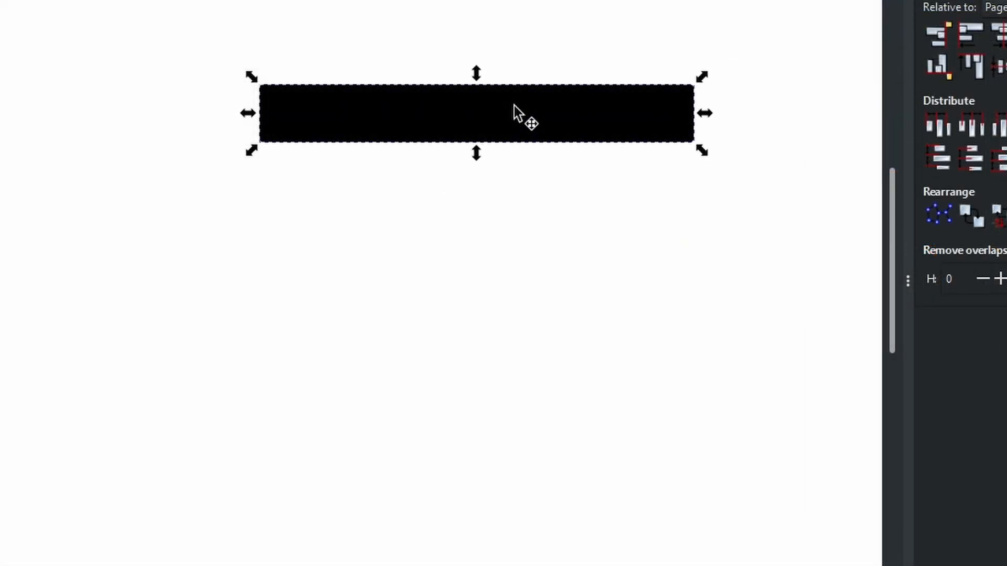
{"action": "left_click", "coordinate": [515, 107]}
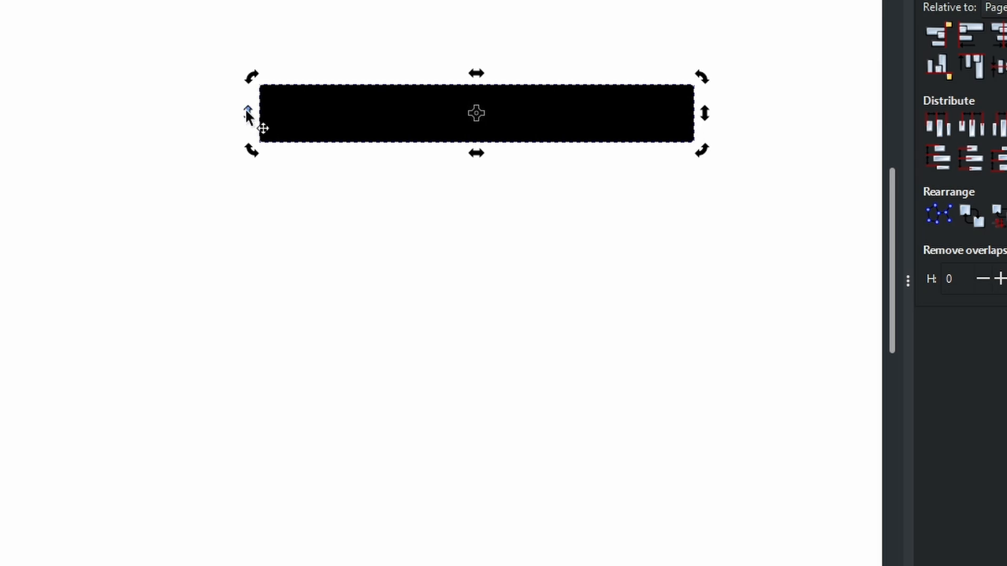
{"action": "left_click_drag", "start_coordinate": [248, 114], "coordinate": [315, 201]}
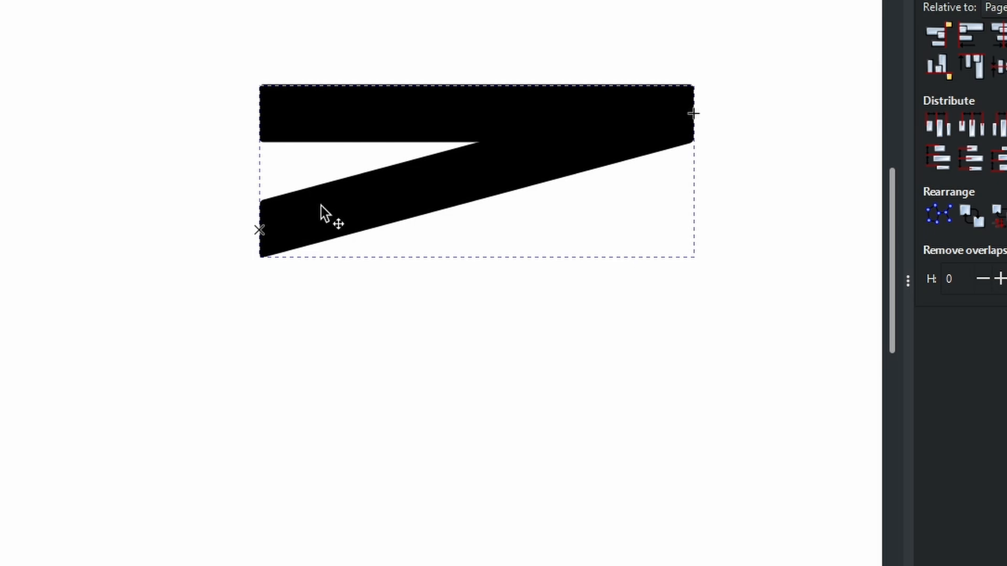
{"action": "left_click_drag", "start_coordinate": [322, 206], "coordinate": [338, 213]}
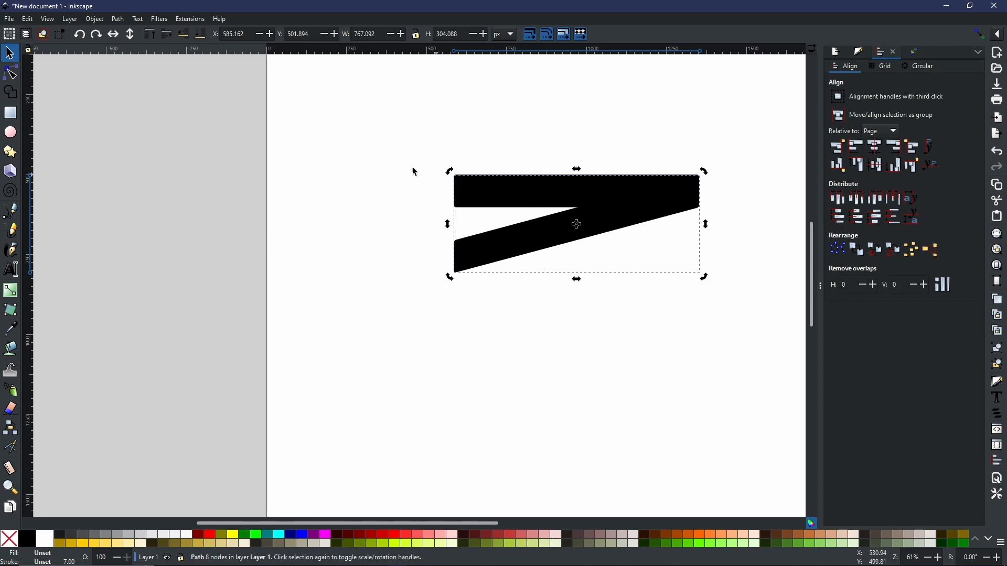
Duplicate the bar and diagonal strip together, move the copies straight down to about Y 849 px, and turn on snapping
{"action": "left_click_drag", "start_coordinate": [399, 150], "coordinate": [766, 328]}
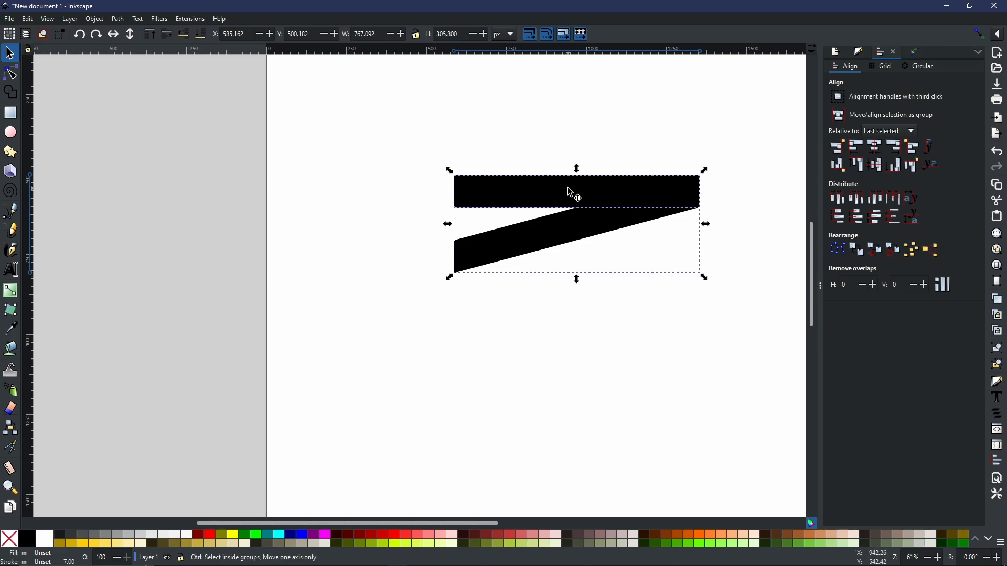
{"action": "left_click_drag", "start_coordinate": [569, 193], "coordinate": [583, 303]}
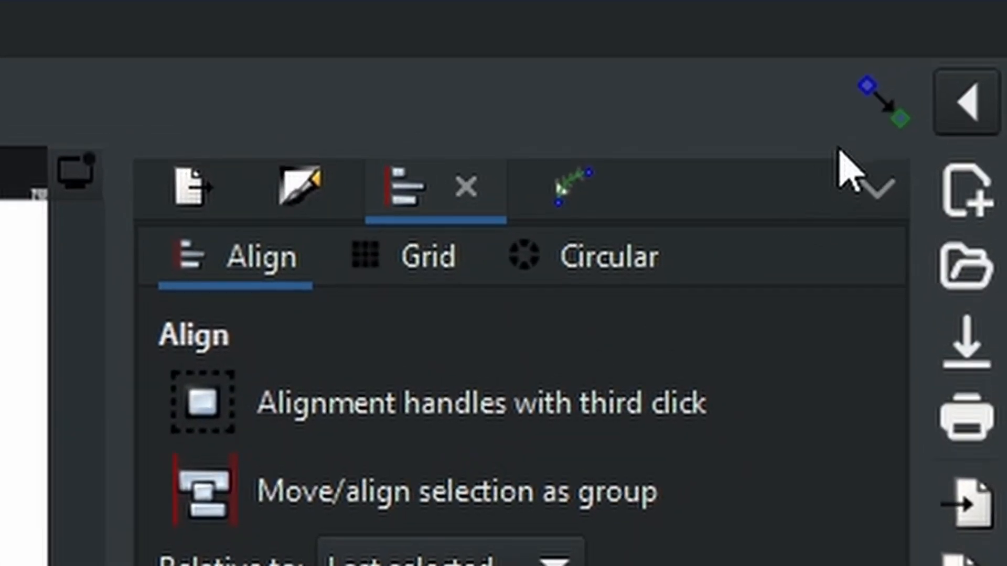
{"action": "left_click", "coordinate": [949, 63]}
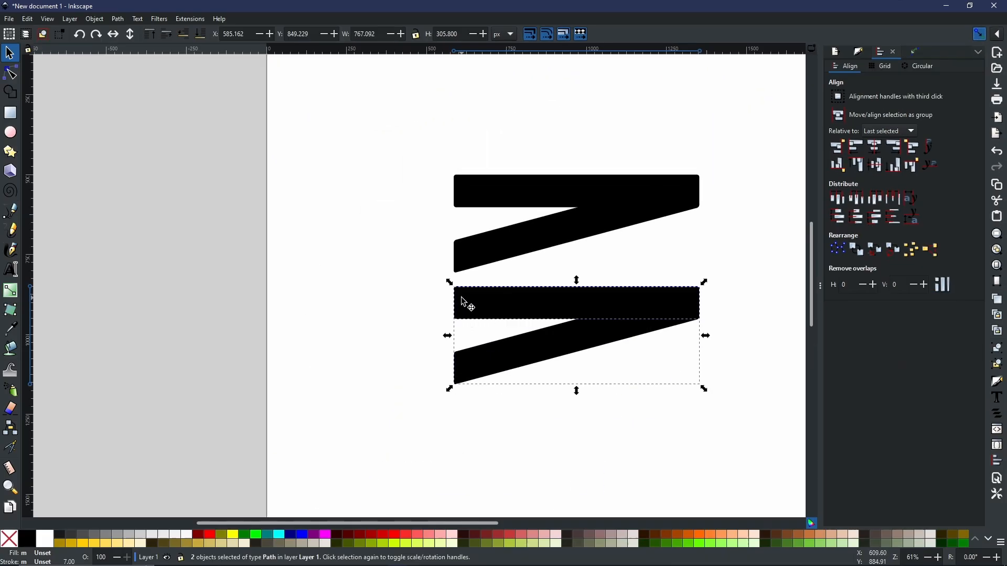
Move the copied pair up to about Y 705 px so its bar meets the first diagonal's left end
{"action": "left_click_drag", "start_coordinate": [465, 304], "coordinate": [468, 255]}
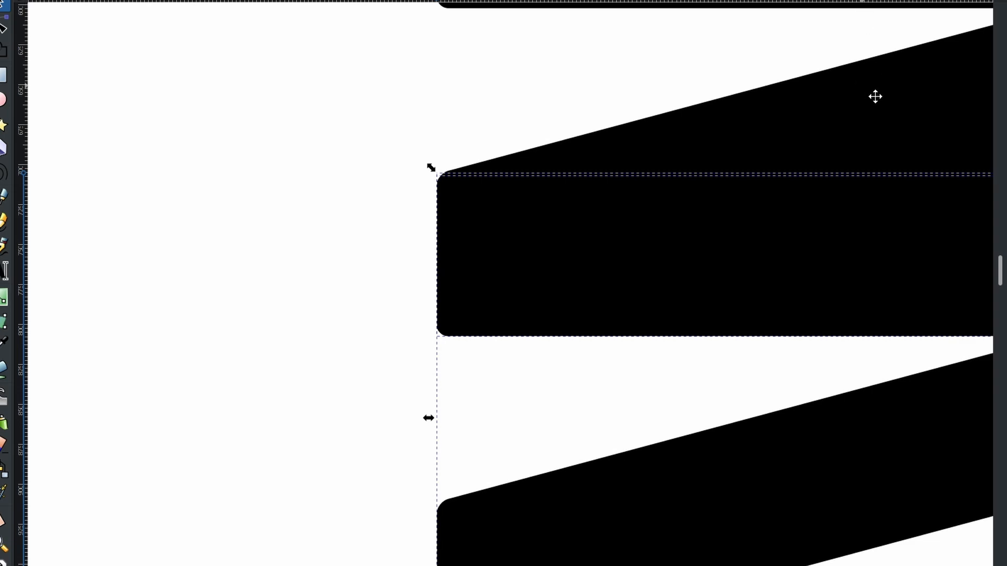
{"action": "scroll", "coordinate": [876, 96], "scroll_direction": "up", "scroll_amount": 3}
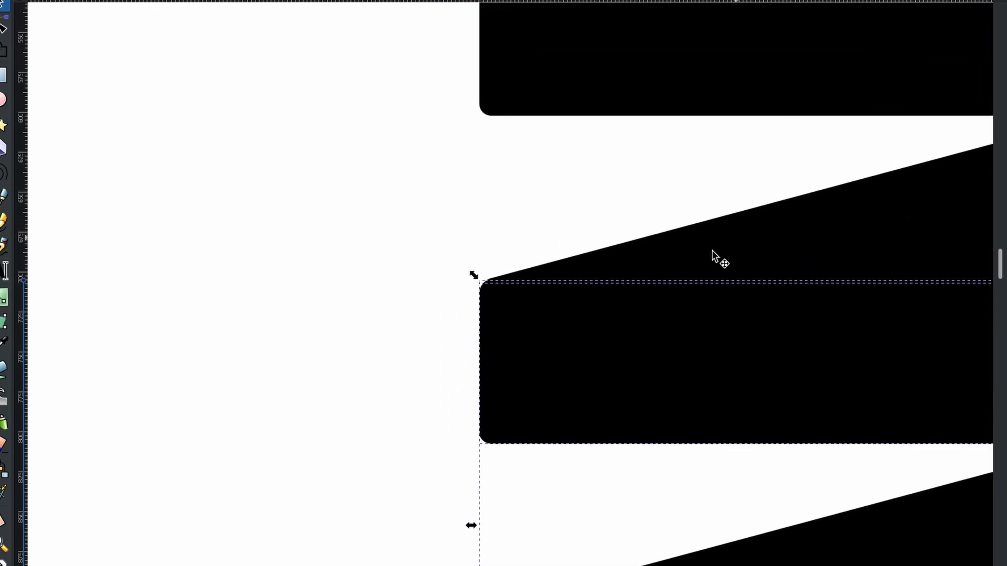
{"action": "left_click_drag", "start_coordinate": [490, 306], "coordinate": [529, 216]}
{"action": "scroll", "coordinate": [529, 193], "scroll_direction": "up", "scroll_amount": 4}
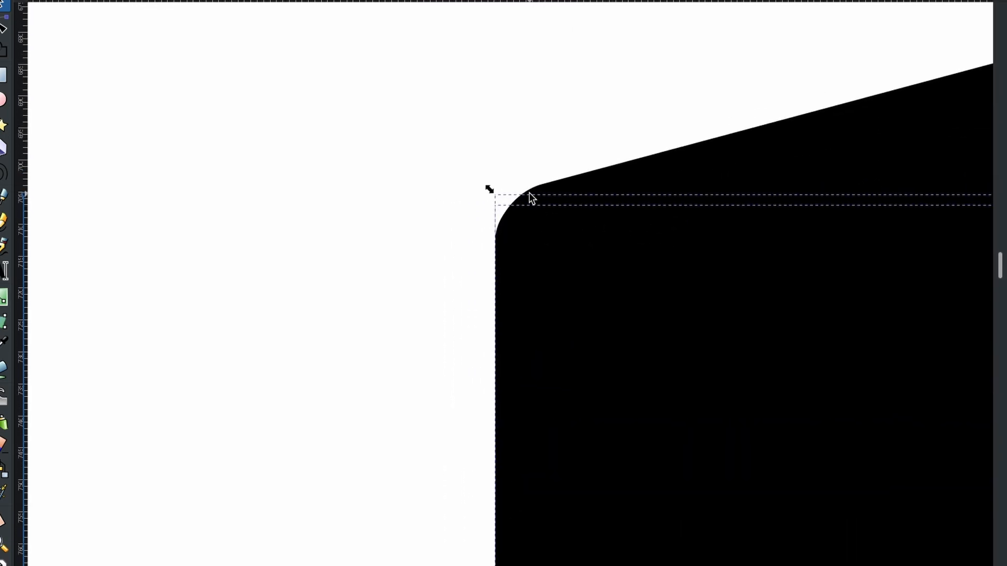
{"action": "scroll", "coordinate": [530, 198], "scroll_direction": "up", "scroll_amount": 3}
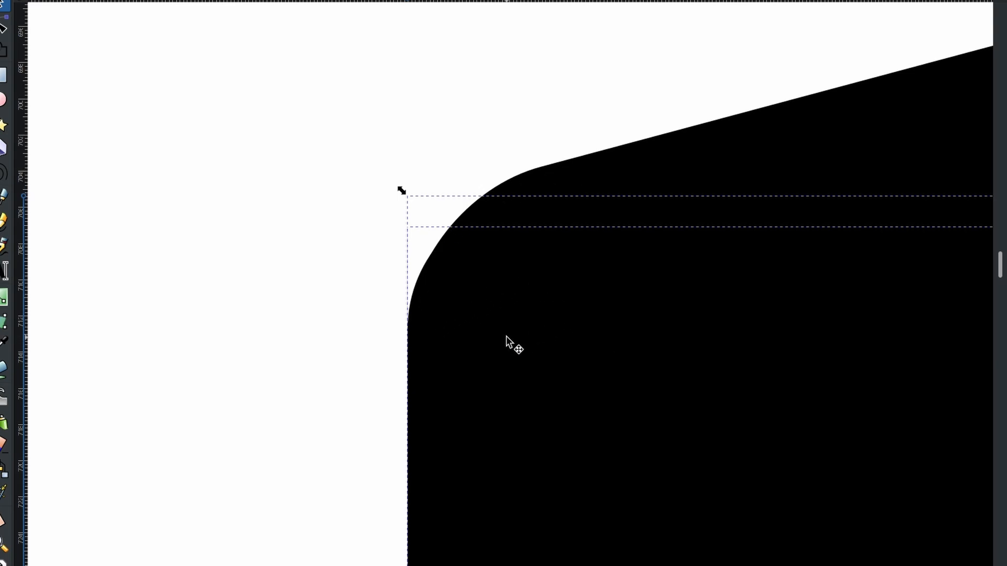
Try to raise the copied pair slightly higher over the first diagonal's rounded left corner
{"action": "left_click_drag", "start_coordinate": [506, 337], "coordinate": [499, 294]}
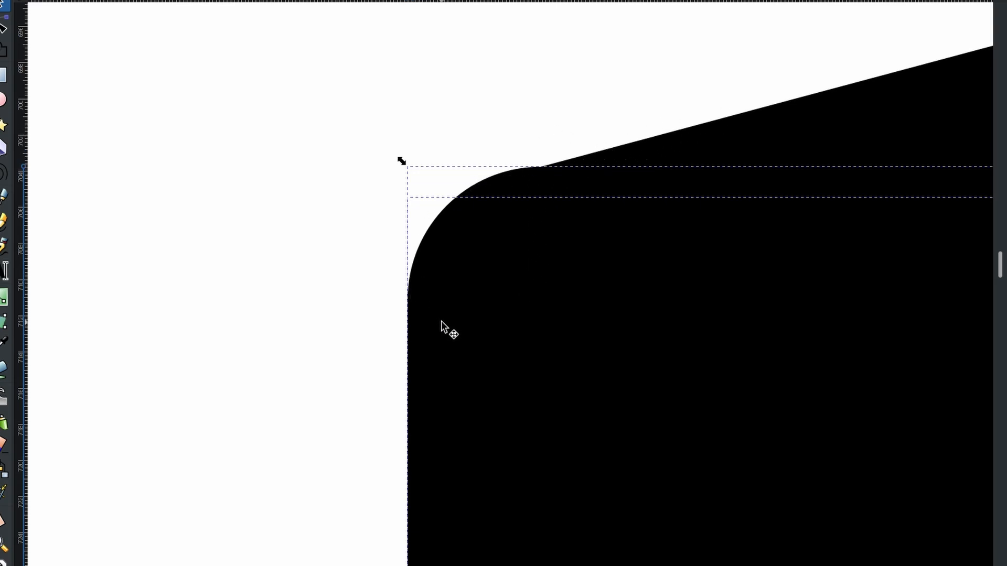
{"action": "key", "text": "ctrl+z"}
{"action": "scroll", "coordinate": [631, 297], "scroll_direction": "down", "scroll_amount": 2}
{"action": "scroll", "coordinate": [631, 297], "scroll_direction": "down", "scroll_amount": 8}
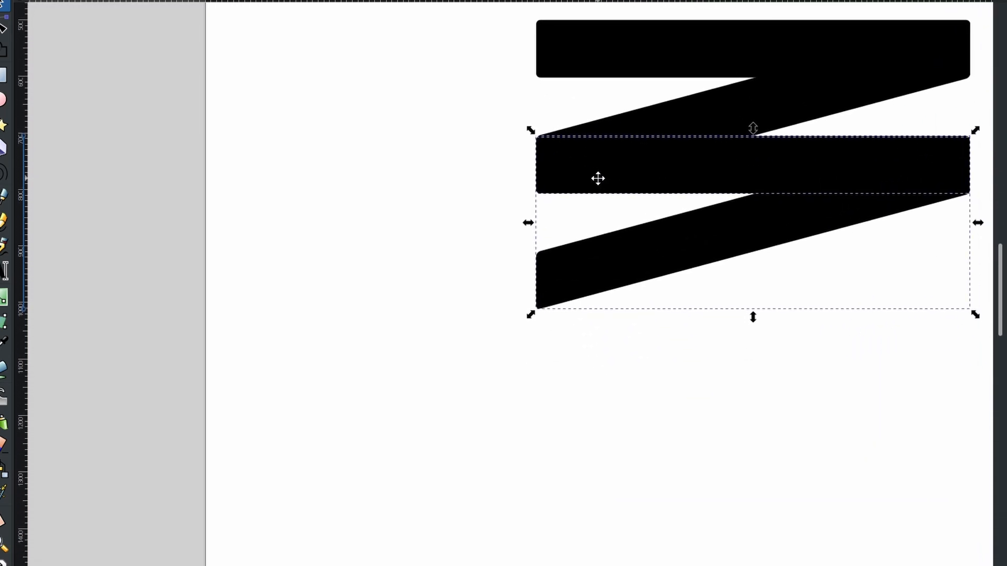
Duplicate the lower bar and diagonal again and place the copies below, at about Y 911 px, continuing the zigzag
{"action": "left_click_drag", "start_coordinate": [598, 178], "coordinate": [588, 176]}
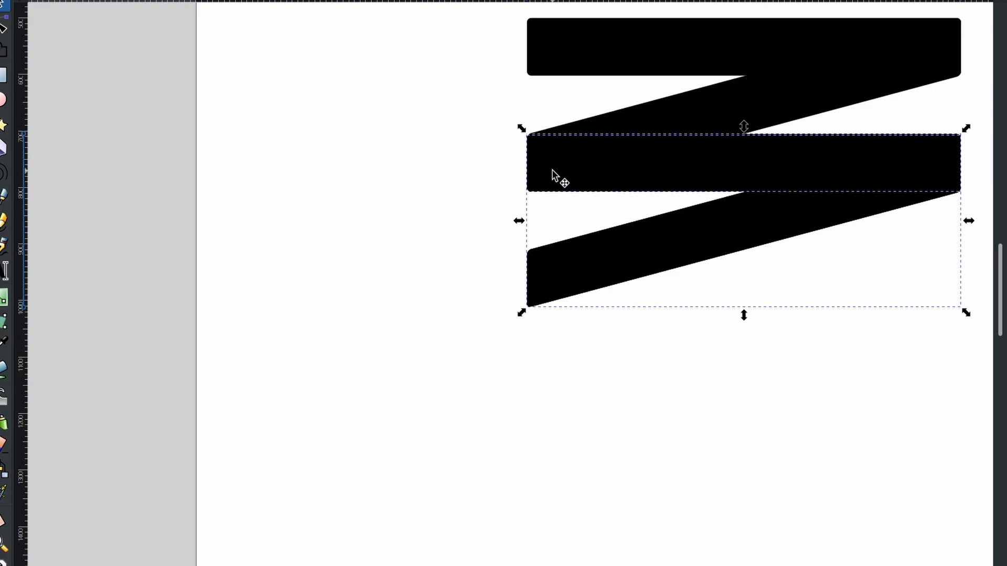
{"action": "key", "text": "ctrl+d"}
{"action": "left_click_drag", "start_coordinate": [541, 160], "coordinate": [560, 279]}
{"action": "scroll", "coordinate": [526, 273], "scroll_direction": "up", "scroll_amount": 5}
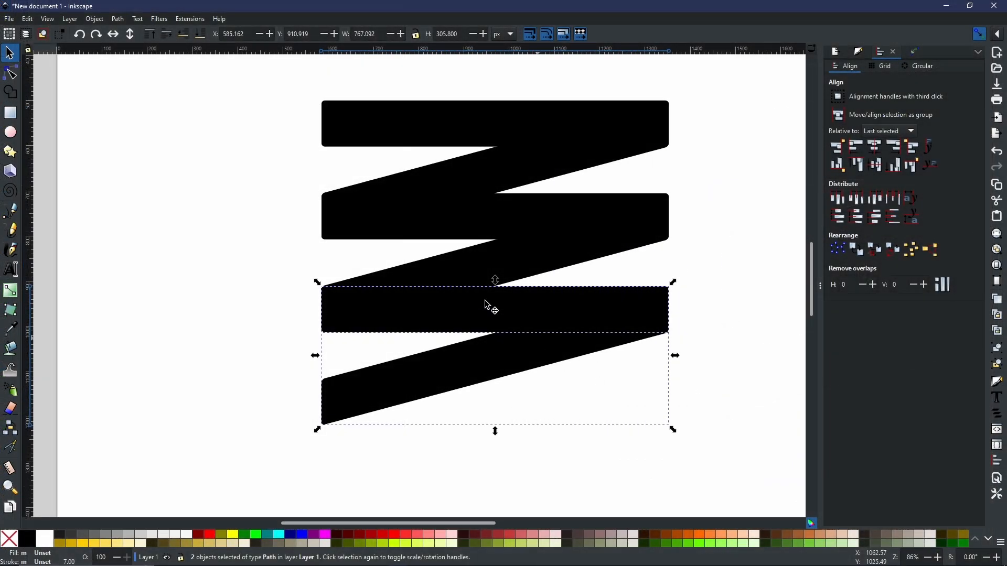
{"action": "left_click_drag", "start_coordinate": [475, 270], "coordinate": [503, 322]}
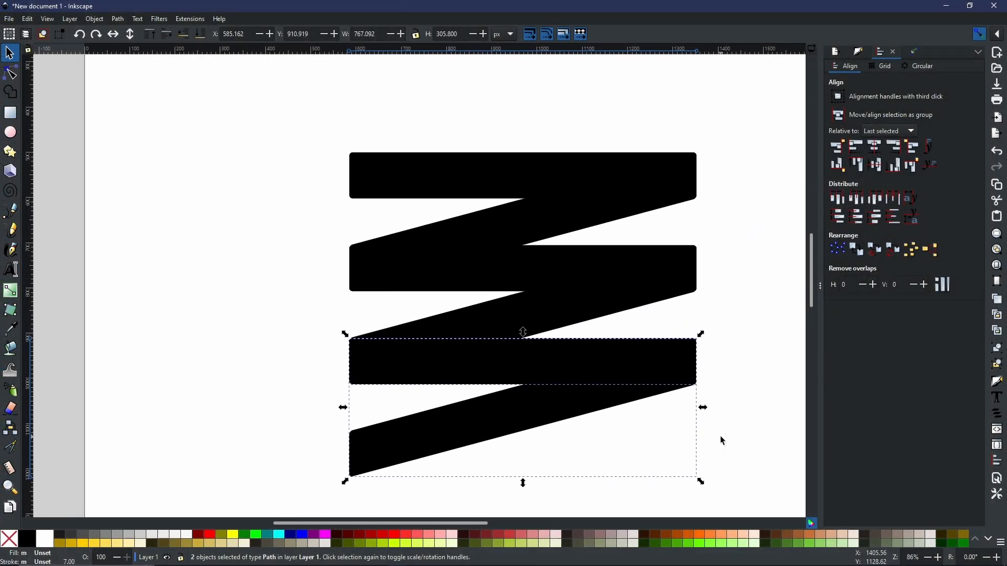
Delete the lowest diagonal strip so the zigzag ends with the bottom horizontal bar, and select that bar
{"action": "left_click", "coordinate": [495, 426]}
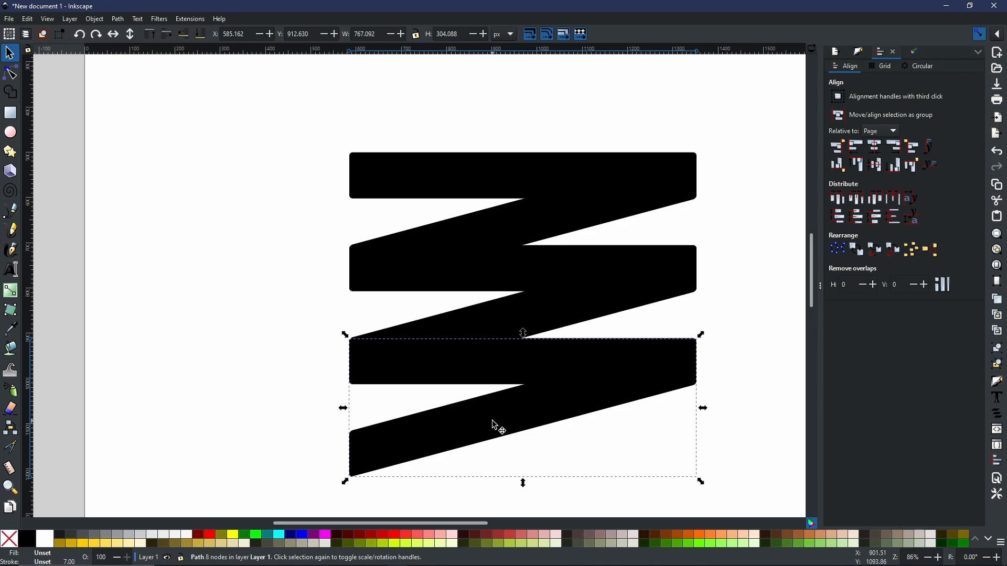
{"action": "key", "text": "Delete"}
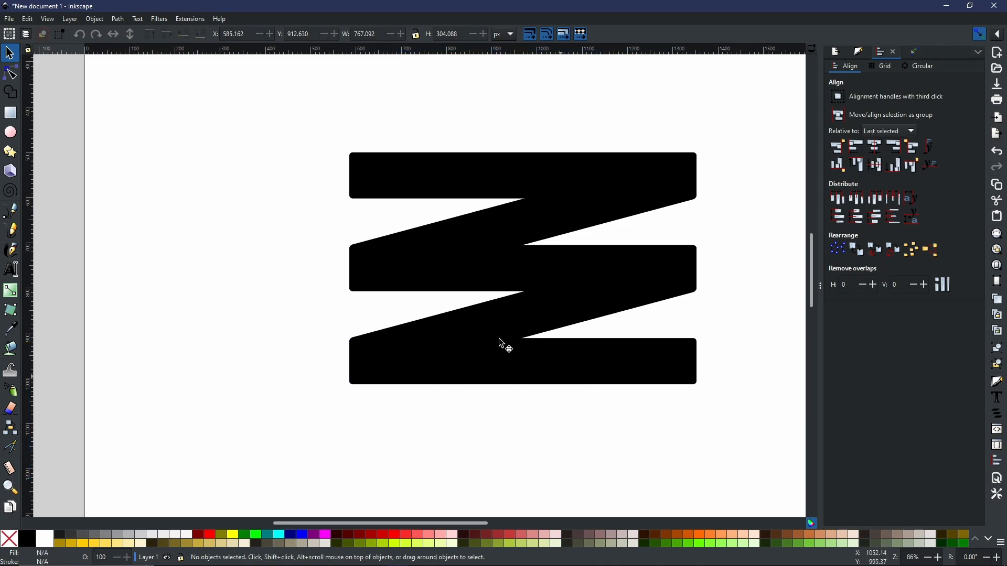
{"action": "left_click", "coordinate": [634, 351]}
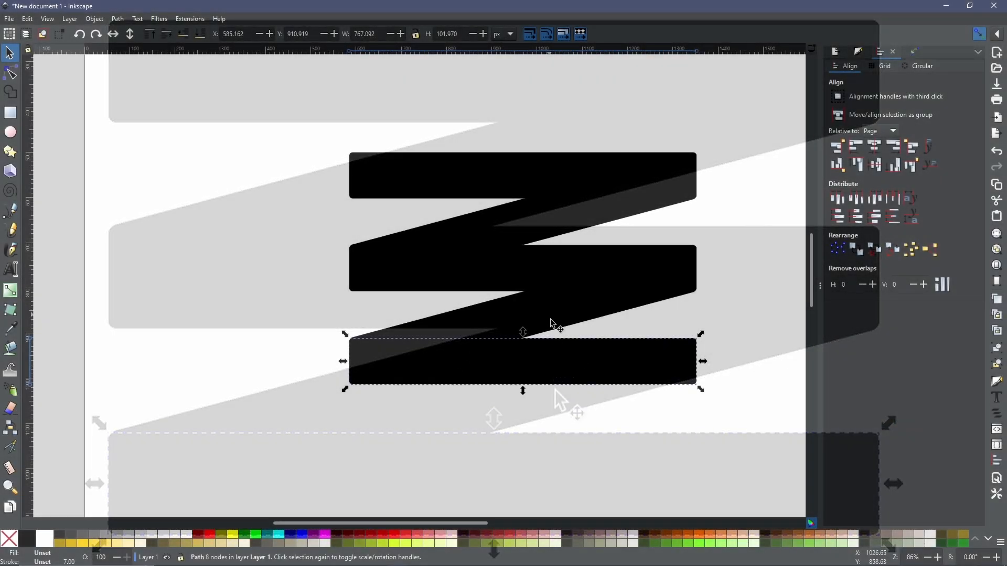
Select the two remaining diagonal strips and combine them into one path with Union
{"action": "left_click", "coordinate": [550, 320]}
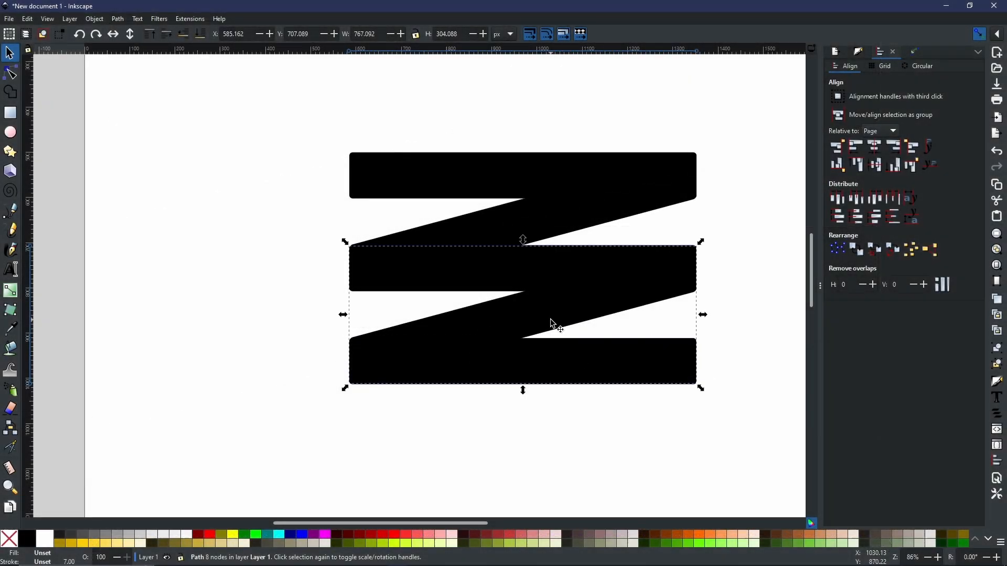
{"action": "left_click", "coordinate": [573, 218], "text": "shift"}
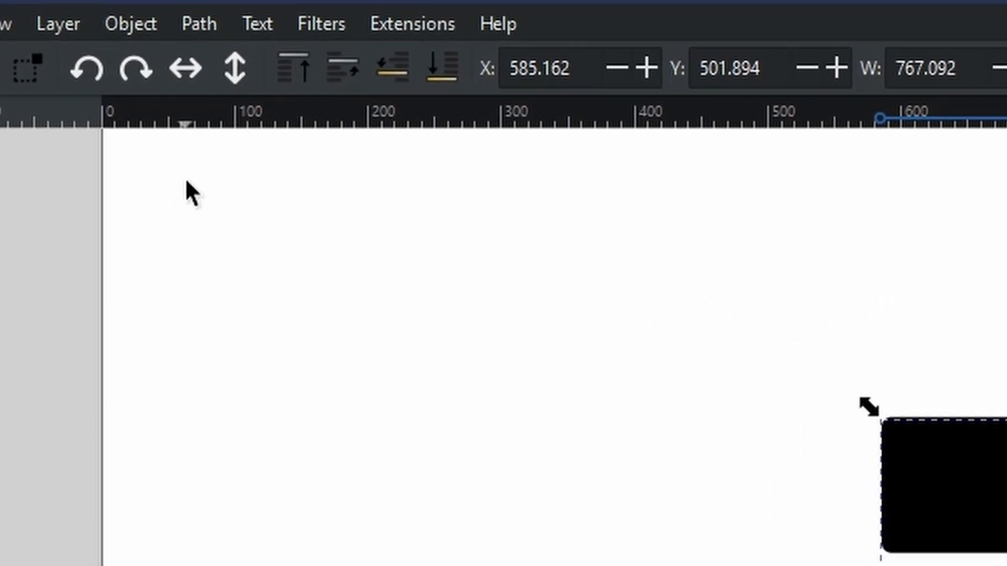
{"action": "left_click", "coordinate": [117, 19]}
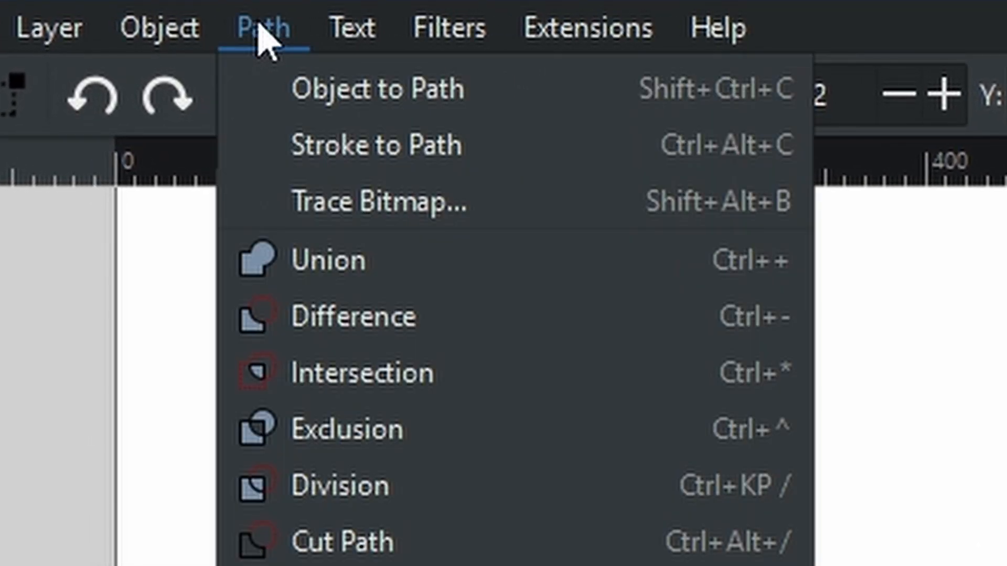
{"action": "left_click", "coordinate": [367, 309]}
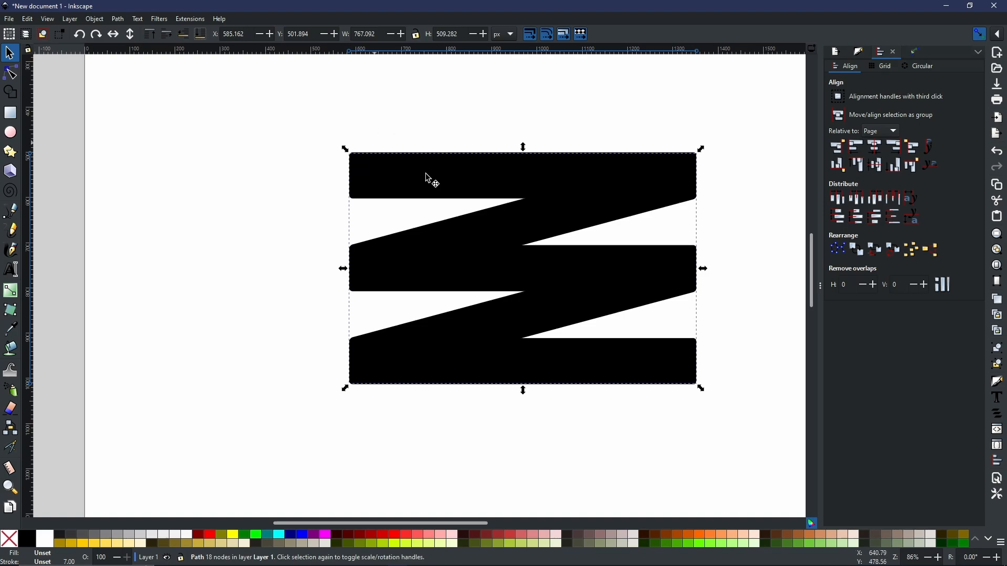
Select the three horizontal bars of the zigzag and fill them with 40% Grey
{"action": "left_click", "coordinate": [443, 191]}
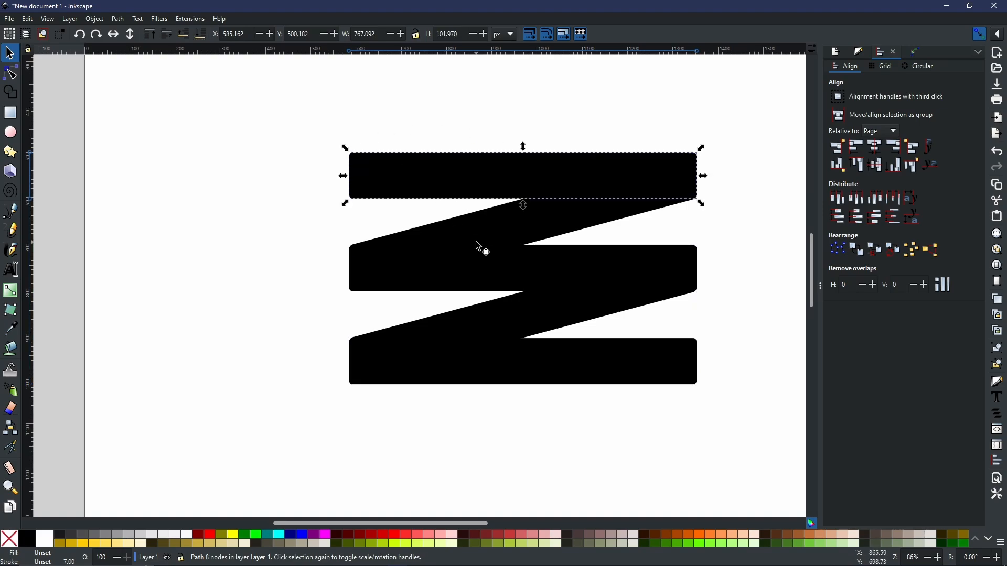
{"action": "left_click", "coordinate": [480, 273]}
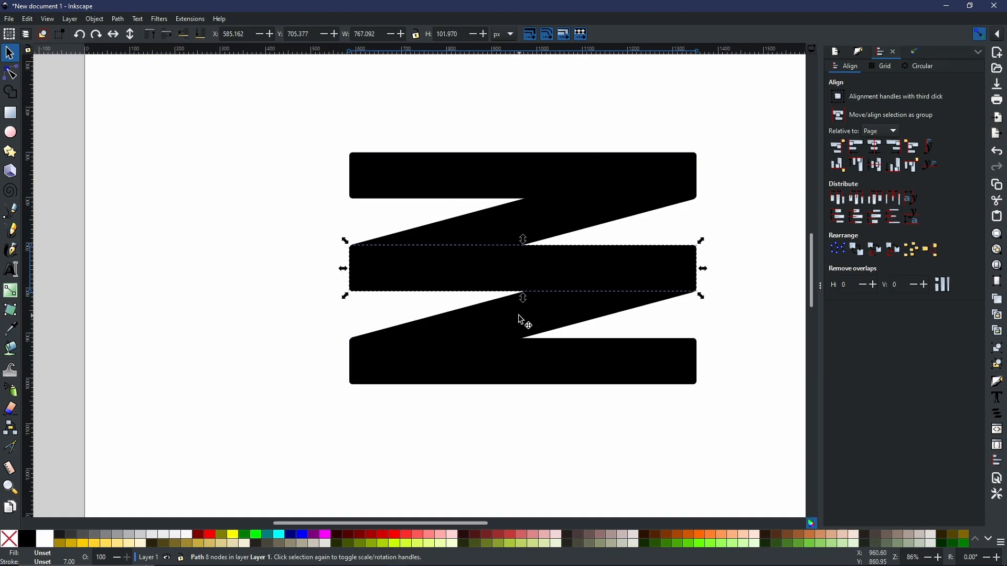
{"action": "left_click", "coordinate": [389, 176]}
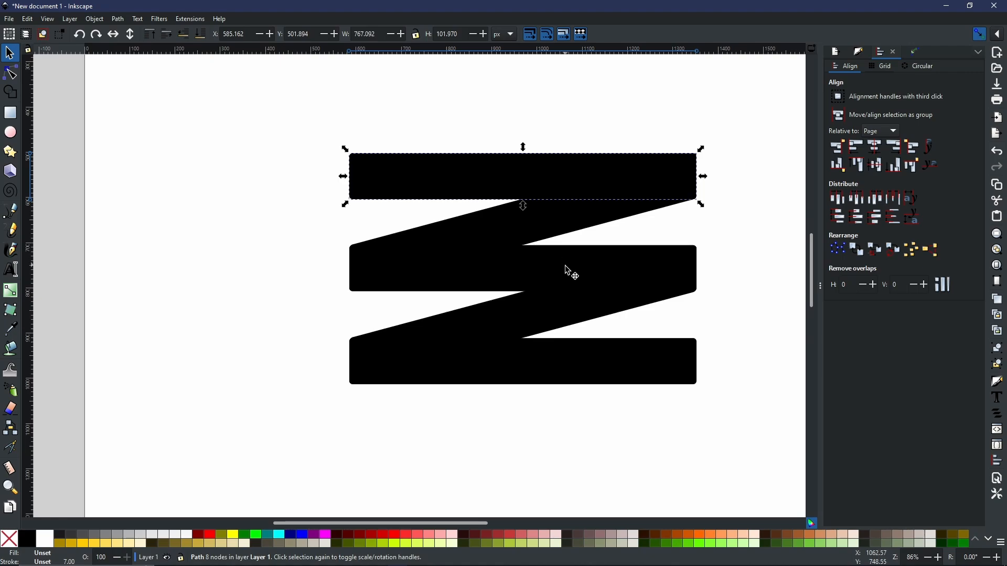
{"action": "left_click", "coordinate": [447, 286], "text": "shift"}
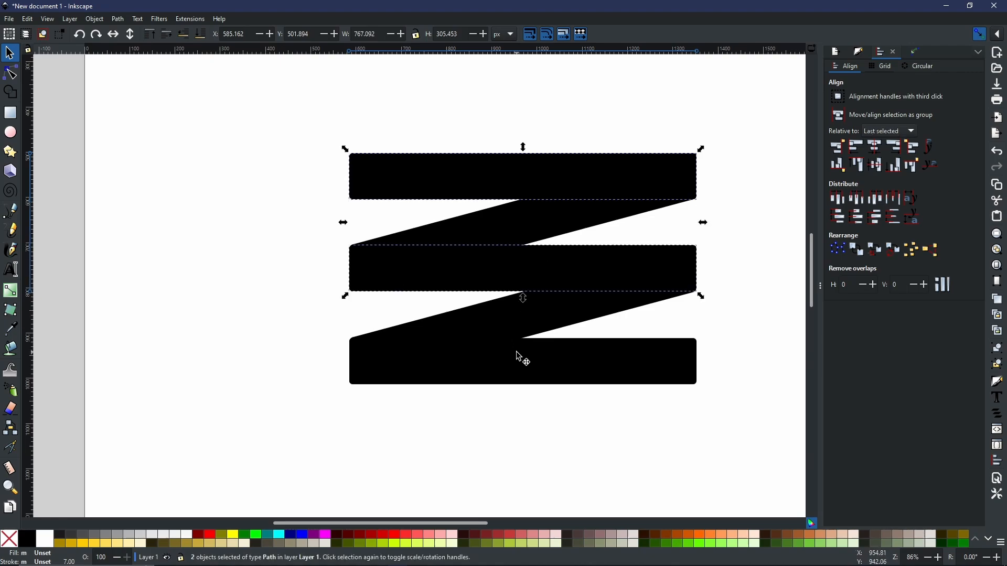
{"action": "left_click", "coordinate": [424, 381], "text": "shift"}
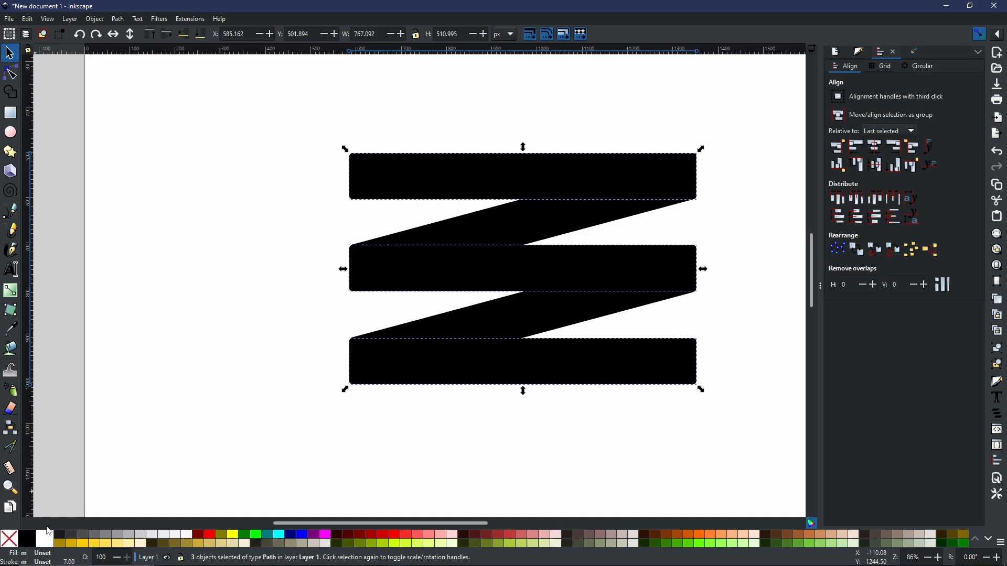
{"action": "left_click", "coordinate": [118, 538]}
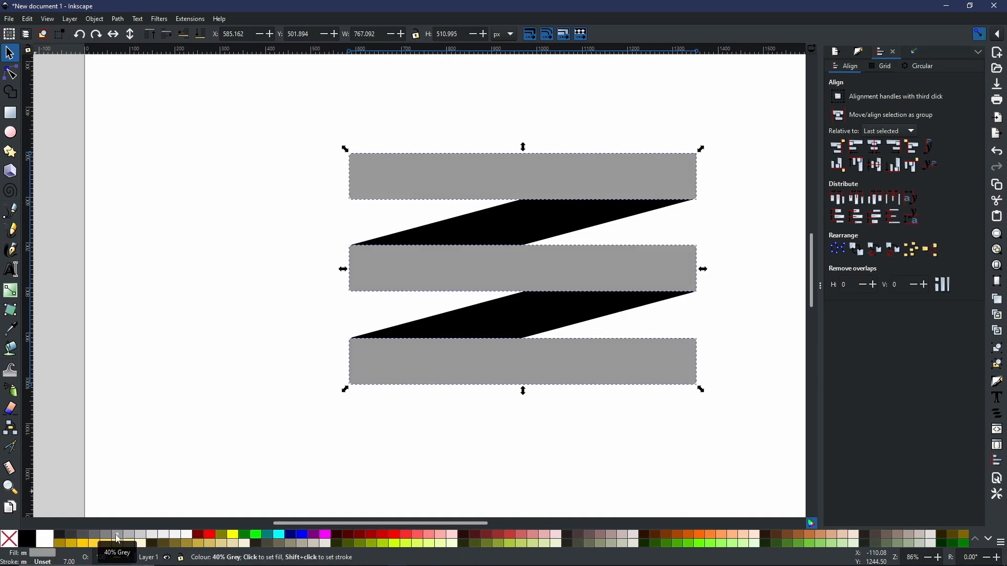
Draw a near-vertical straight line with the Pen tool just inside the top bar's left edge, spanning most of its height
{"action": "key", "text": "b"}
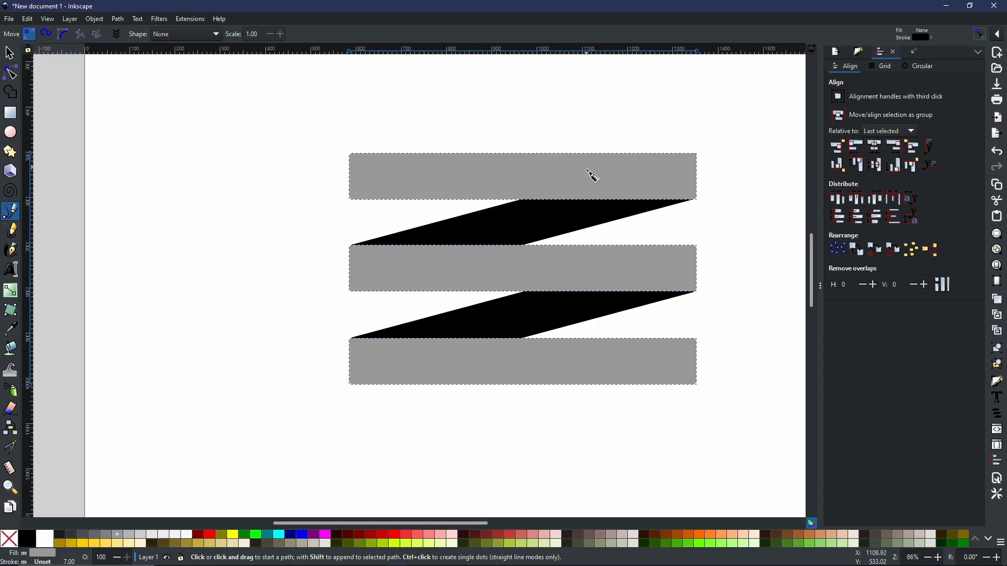
{"action": "scroll", "coordinate": [362, 176], "scroll_direction": "up", "scroll_amount": 4, "text": "ctrl"}
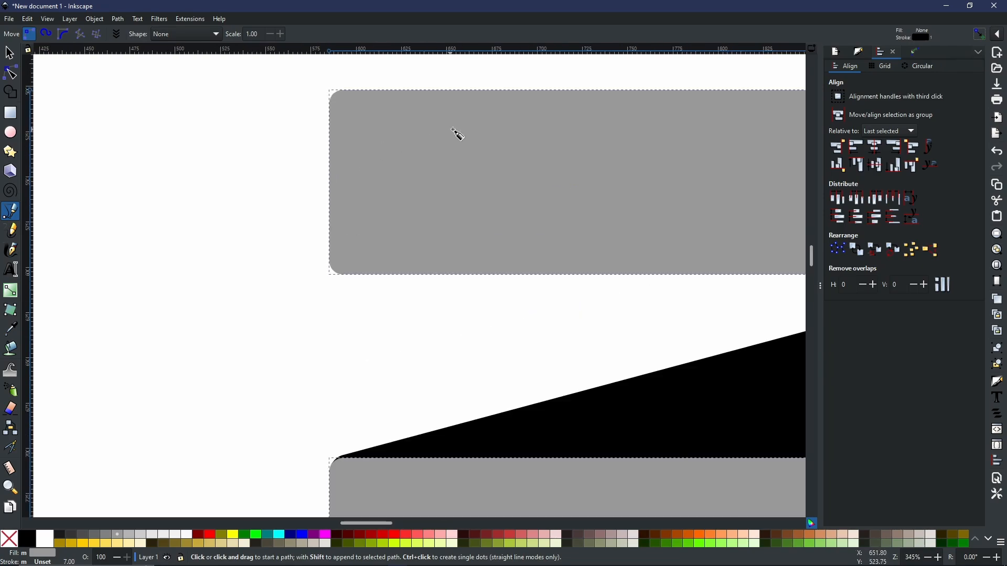
{"action": "left_click_drag", "start_coordinate": [457, 135], "coordinate": [278, 190]}
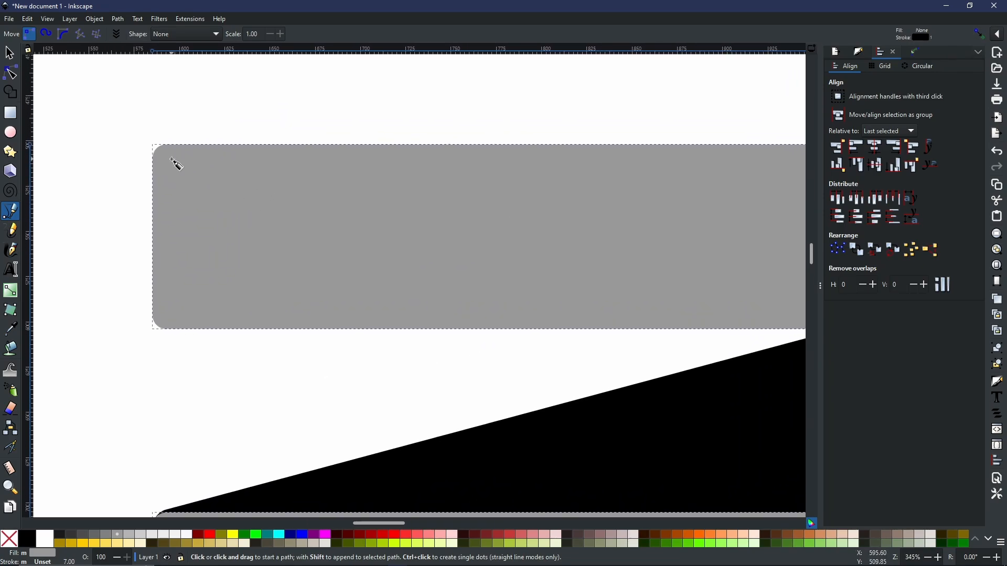
{"action": "left_click", "coordinate": [168, 160]}
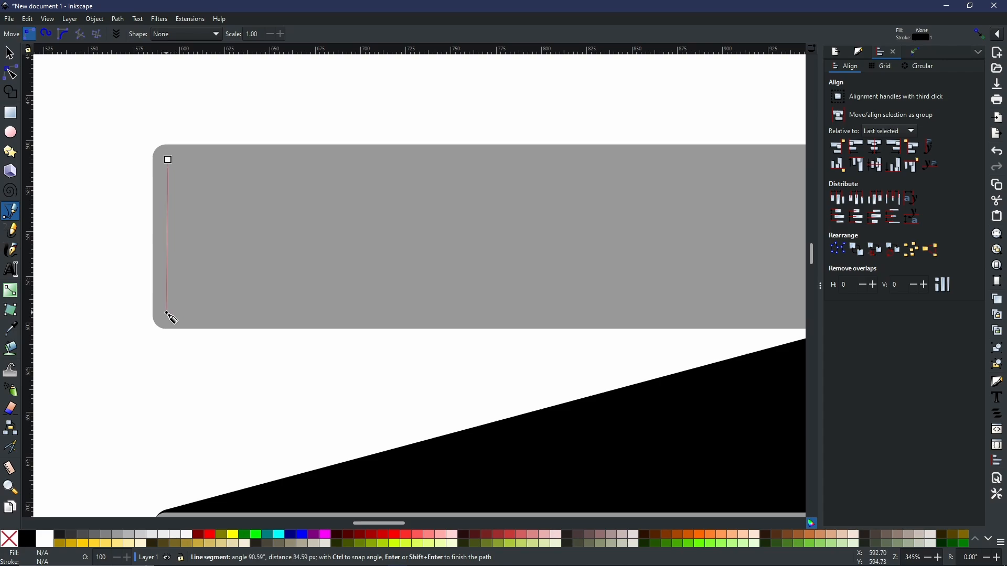
{"action": "double_click", "coordinate": [165, 318]}
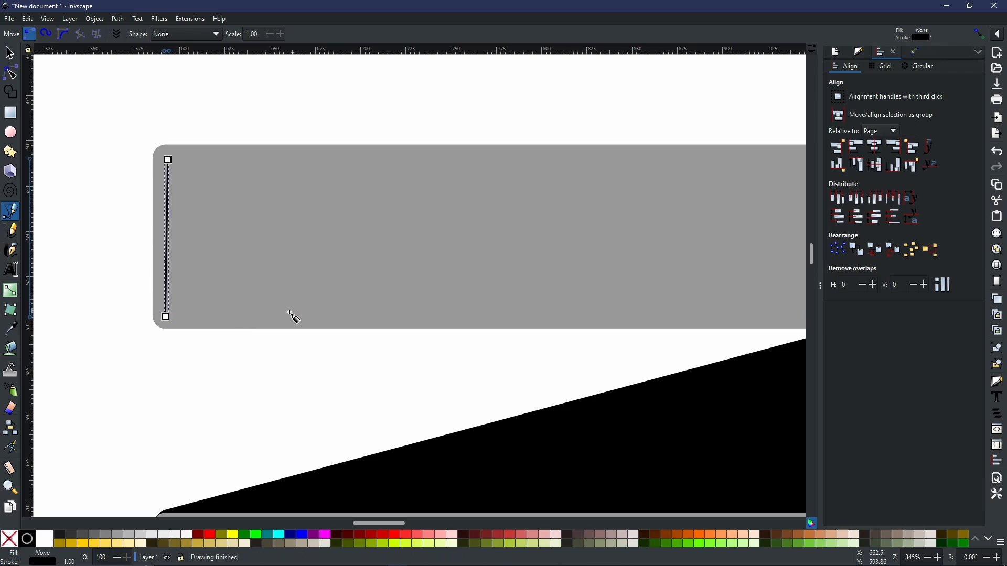
Continue the pen path from the line's lower end with slightly uneven segments just inside the top bar's lower edge, heading right
{"action": "left_click", "coordinate": [166, 318]}
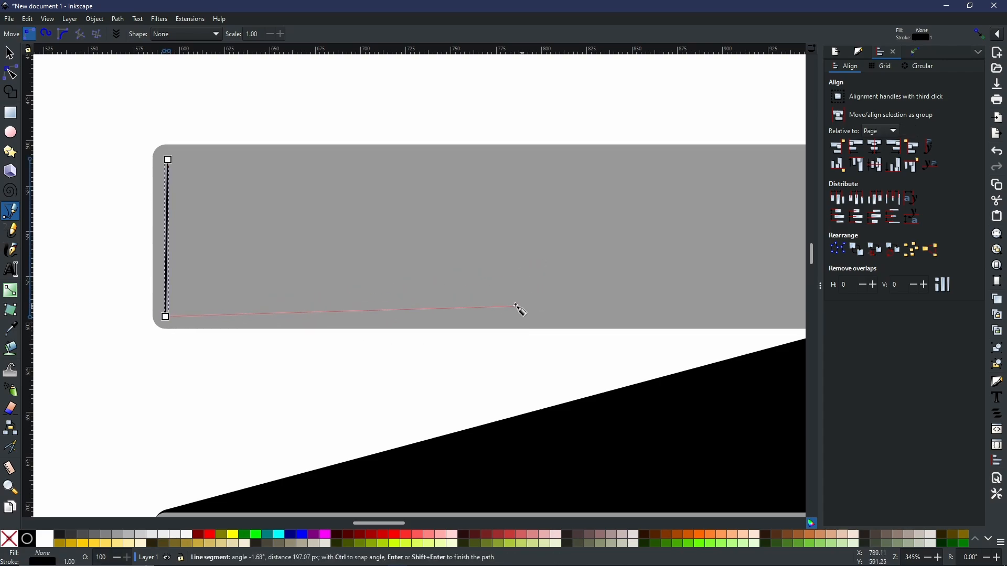
{"action": "left_click", "coordinate": [486, 308]}
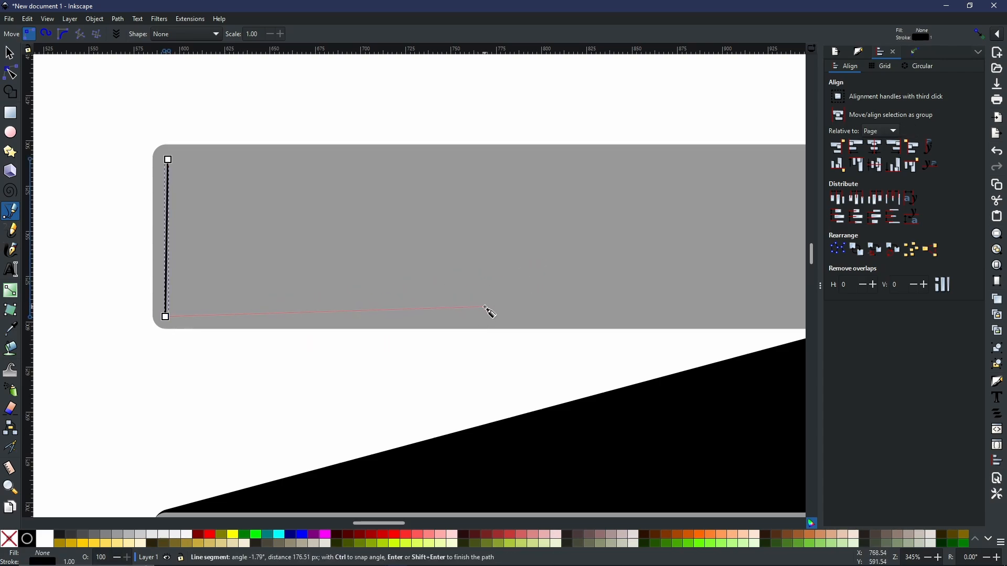
{"action": "left_click", "coordinate": [778, 320]}
{"action": "left_click_drag", "start_coordinate": [716, 295], "coordinate": [232, 228]}
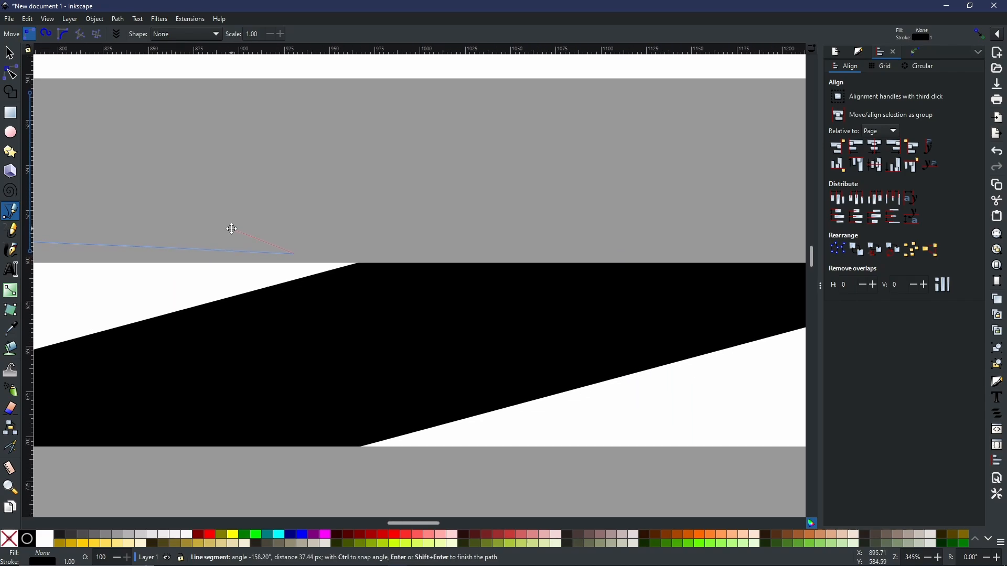
{"action": "left_click", "coordinate": [545, 244]}
{"action": "left_click", "coordinate": [655, 256]}
{"action": "left_click_drag", "start_coordinate": [753, 243], "coordinate": [495, 263]}
{"action": "left_click", "coordinate": [565, 275]}
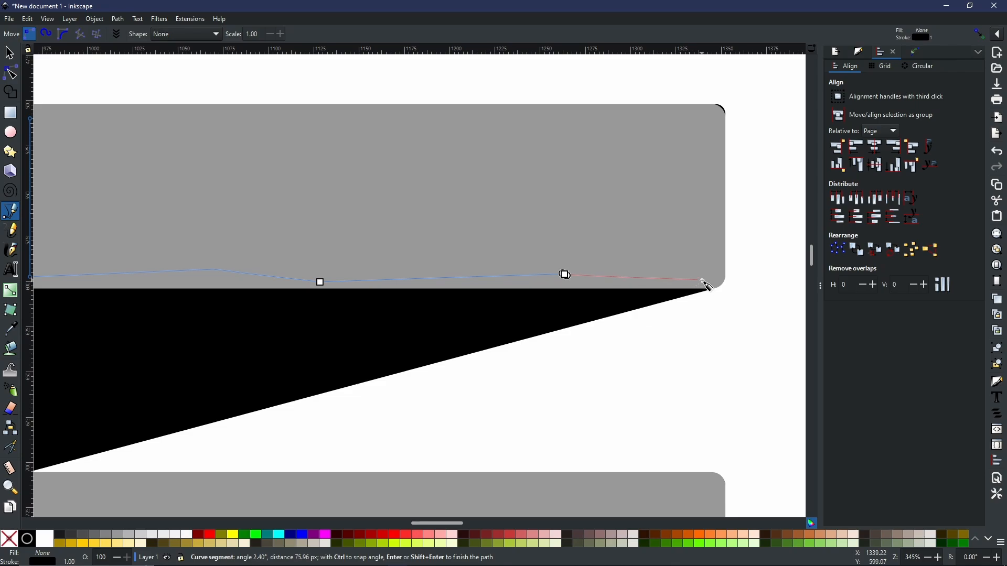
Extend the path up the top bar's right end and unevenly back along its upper edge, closing it at the start node
{"action": "left_click", "coordinate": [703, 116]}
{"action": "left_click_drag", "start_coordinate": [177, 118], "coordinate": [519, 131]}
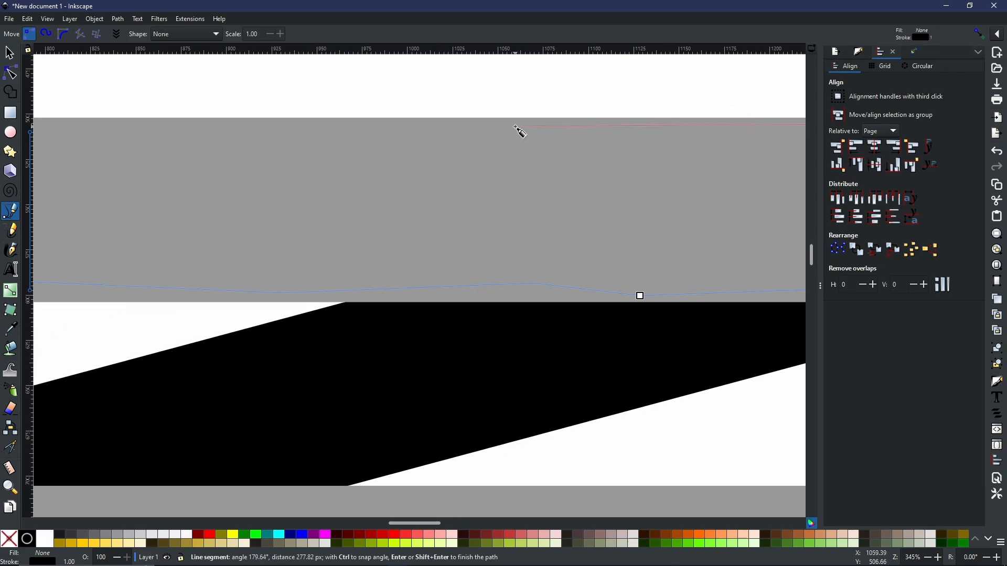
{"action": "left_click", "coordinate": [376, 135]}
{"action": "left_click", "coordinate": [153, 130]}
{"action": "left_click_drag", "start_coordinate": [96, 141], "coordinate": [566, 177]}
{"action": "left_click", "coordinate": [330, 168]}
{"action": "left_click", "coordinate": [218, 175]}
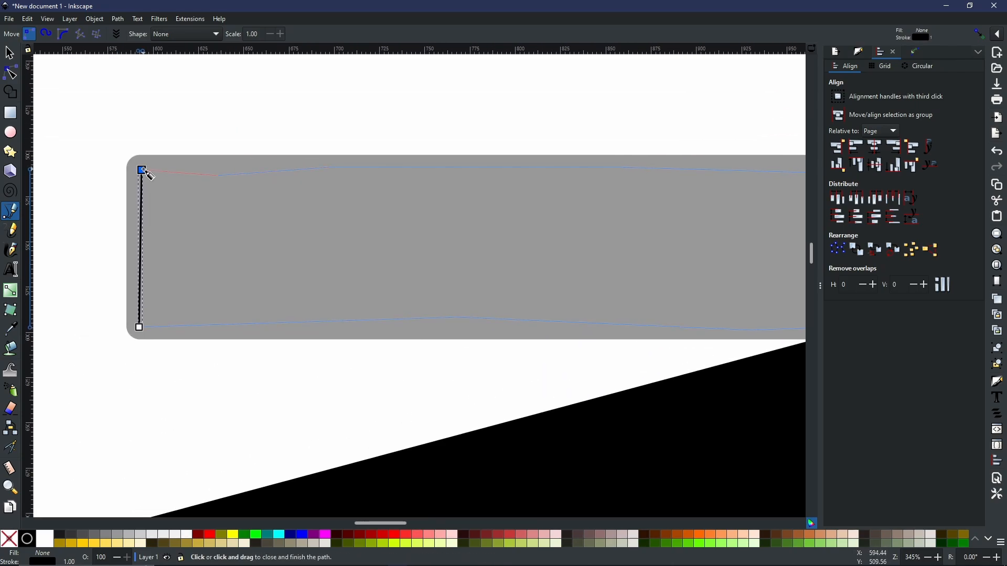
{"action": "left_click", "coordinate": [142, 170]}
Fill the uneven inner shape with the grey one shade lighter than 20% Grey and remove its stroke
{"action": "scroll", "coordinate": [562, 231], "scroll_direction": "down", "scroll_amount": 4}
{"action": "left_click_drag", "start_coordinate": [618, 248], "coordinate": [424, 236]}
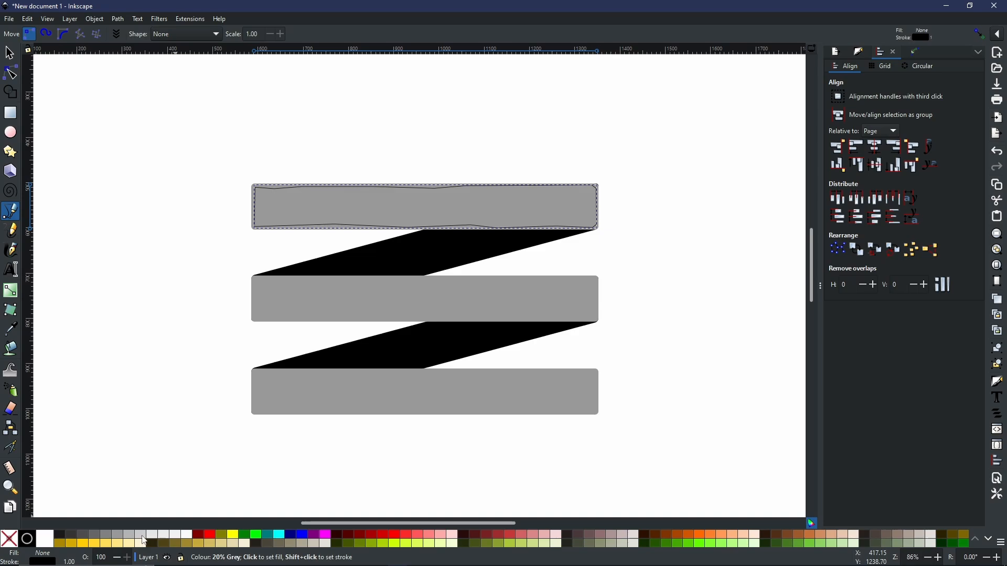
{"action": "left_click", "coordinate": [144, 541]}
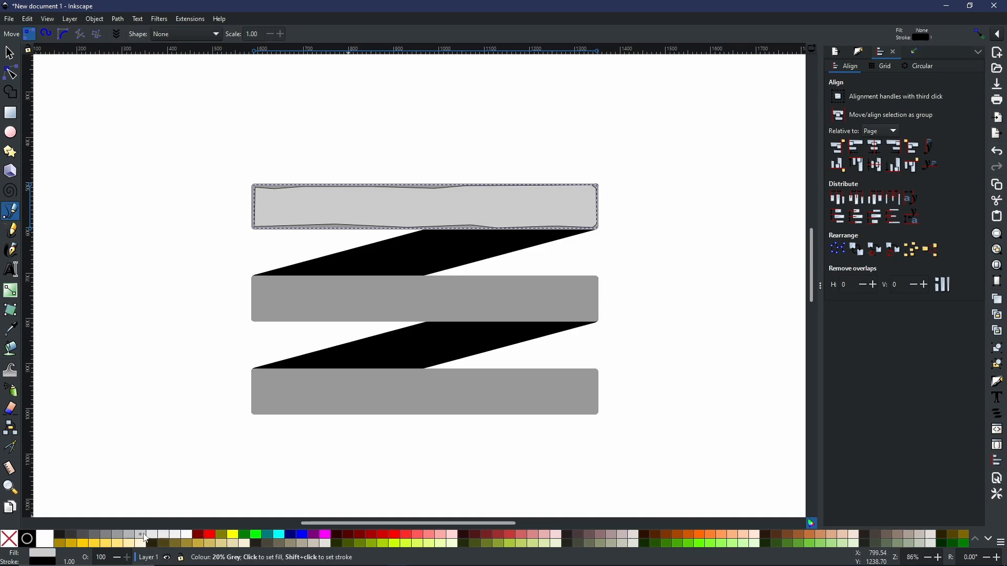
{"action": "left_click", "coordinate": [153, 539]}
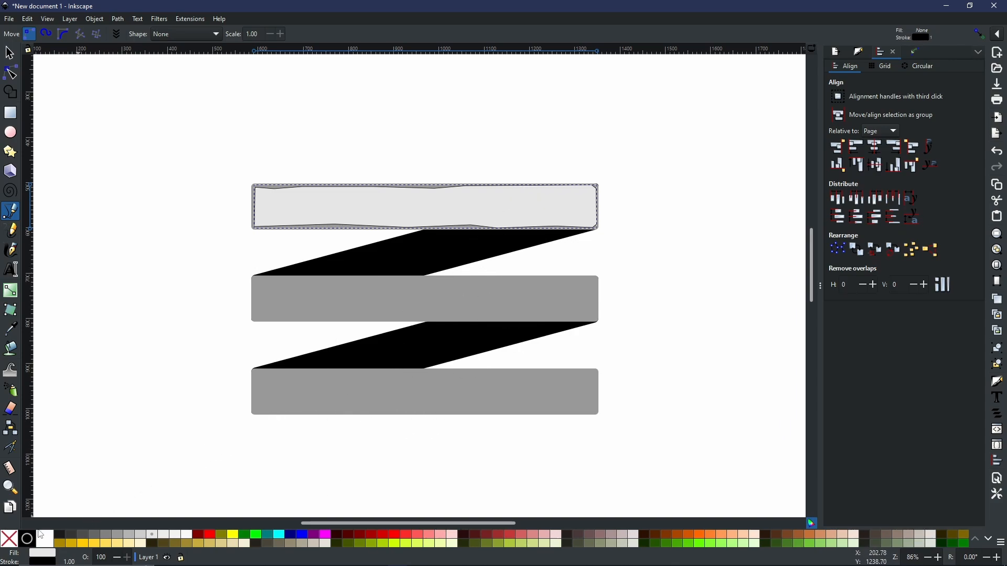
{"action": "left_click", "coordinate": [7, 544], "text": "shift"}
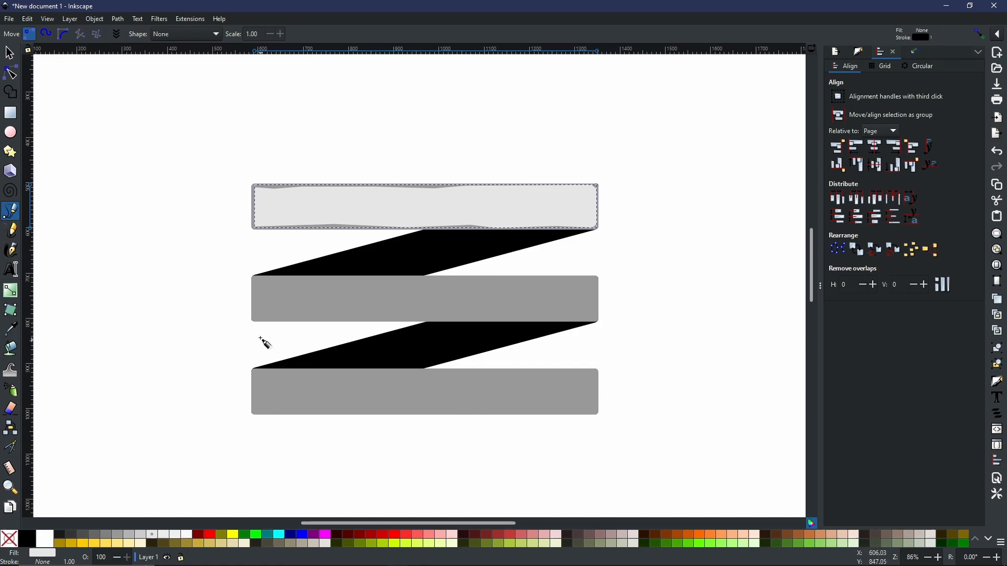
Duplicate the light inner shape onto the middle bar at about Y 709 px and the bottom bar at about Y 914 px, and flip the middle copy horizontally
{"action": "key", "text": "s"}
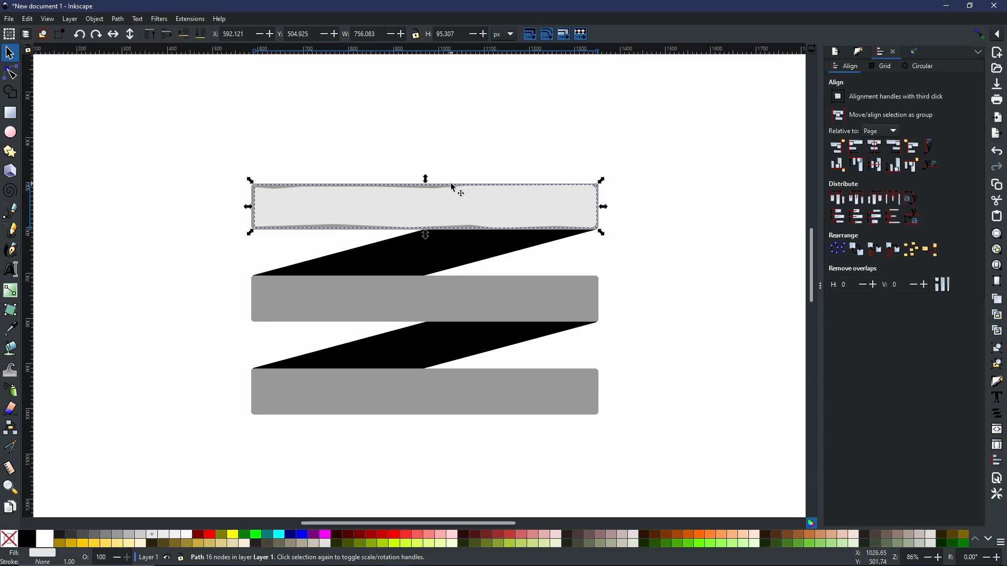
{"action": "key", "text": "ctrl"}
{"action": "left_click_drag", "start_coordinate": [446, 209], "coordinate": [455, 306]}
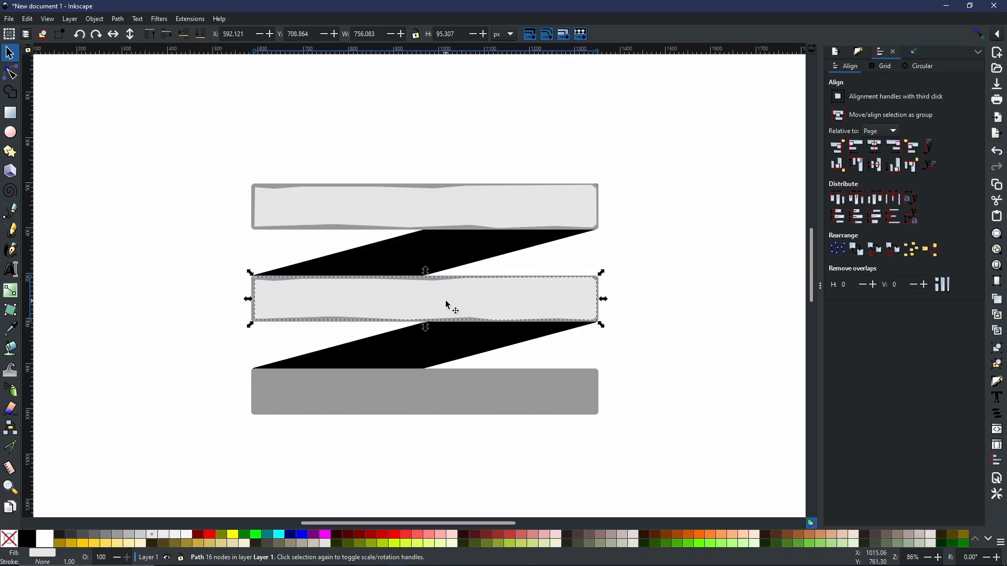
{"action": "key", "text": "ctrl+d"}
{"action": "left_click_drag", "start_coordinate": [446, 299], "coordinate": [450, 402]}
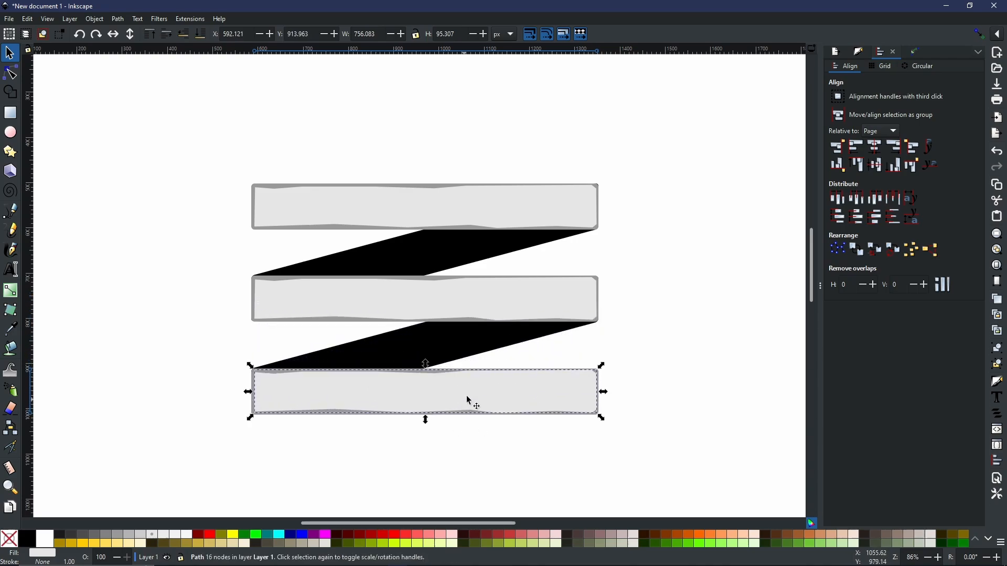
{"action": "left_click", "coordinate": [406, 303]}
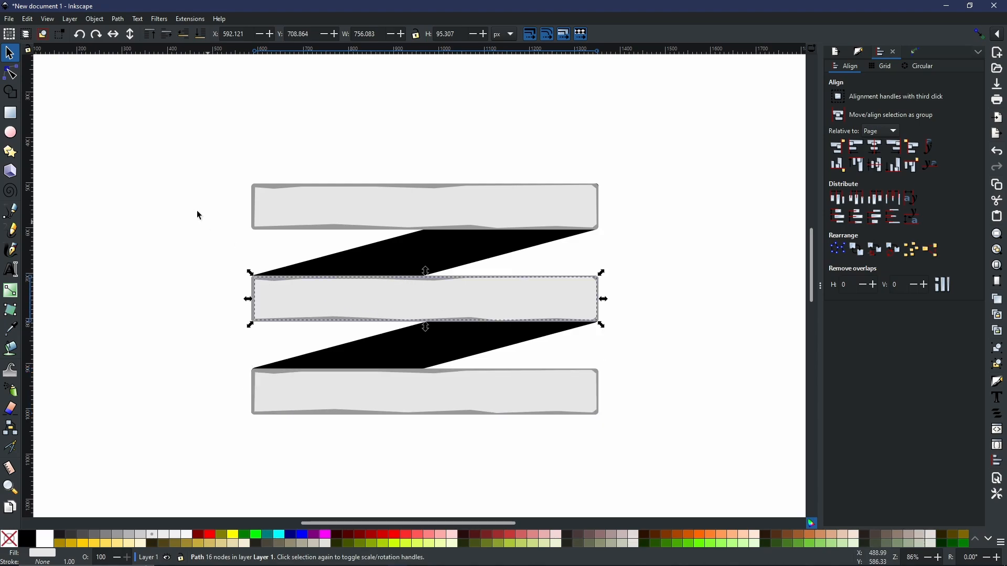
{"action": "left_click", "coordinate": [114, 35]}
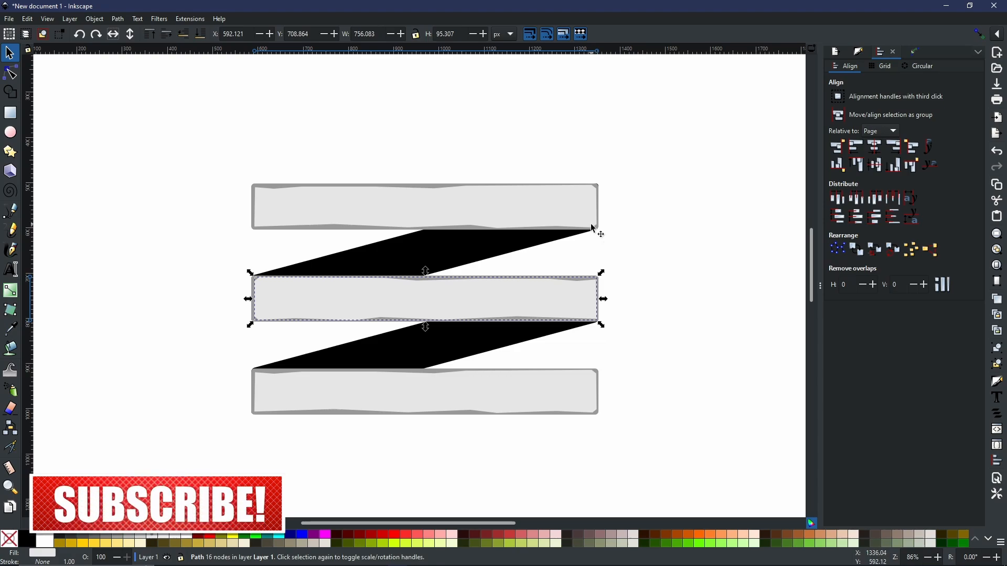
Fill the three grey horizontal bars behind the light inner shapes with black and clear the selection
{"action": "scroll", "coordinate": [592, 227], "scroll_direction": "up", "scroll_amount": 3}
{"action": "scroll", "coordinate": [590, 223], "scroll_direction": "up", "scroll_amount": 1}
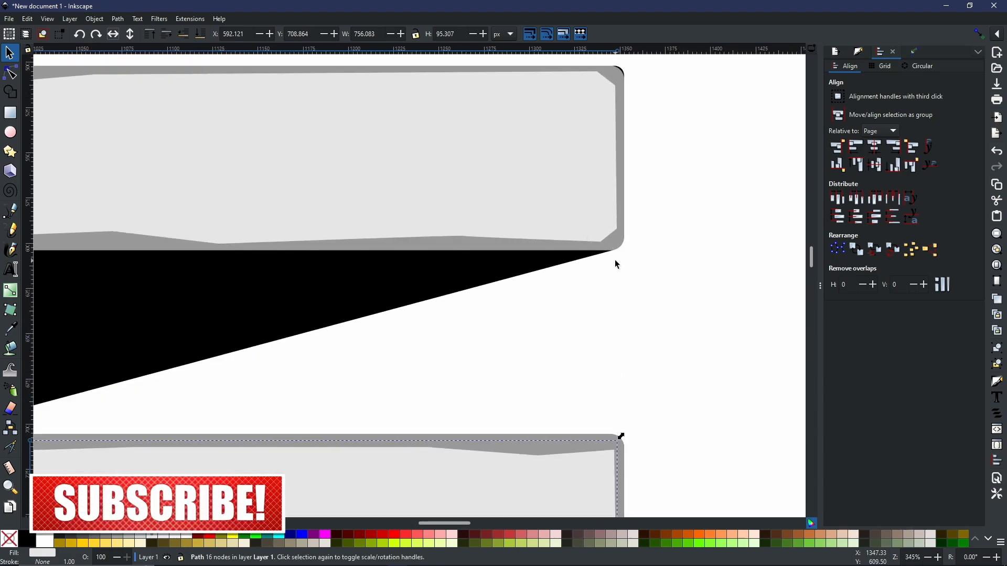
{"action": "left_click", "coordinate": [616, 243]}
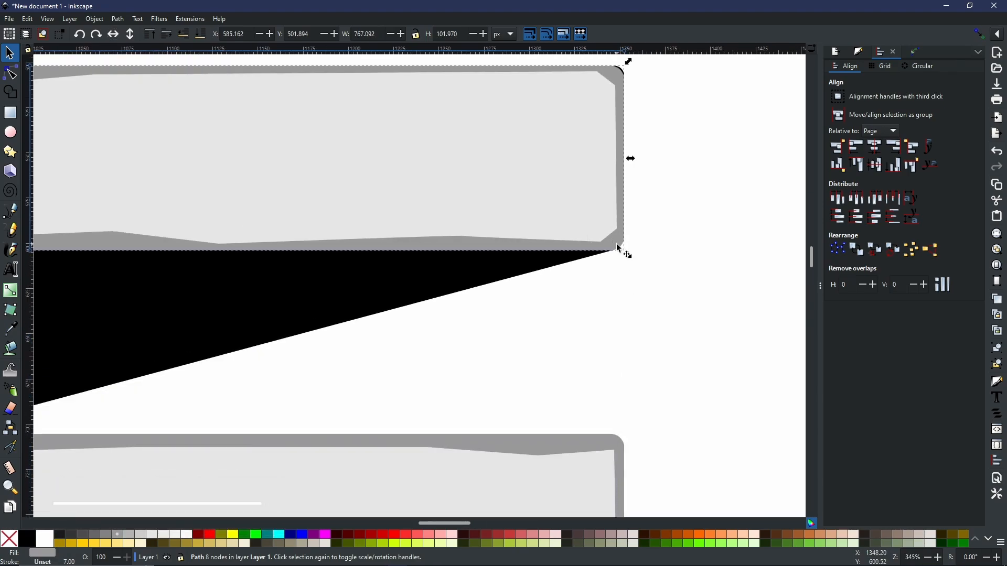
{"action": "left_click", "coordinate": [27, 538]}
{"action": "scroll", "coordinate": [464, 389], "scroll_direction": "down", "scroll_amount": 6}
{"action": "left_click", "coordinate": [464, 361]}
{"action": "left_click", "coordinate": [27, 539]}
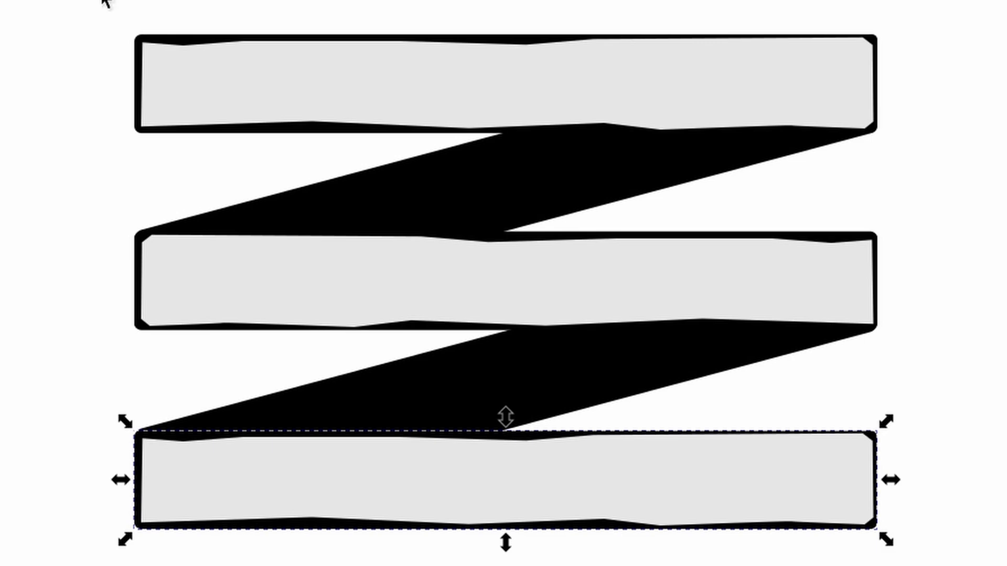
{"action": "left_click_drag", "start_coordinate": [82, 2], "coordinate": [254, 171]}
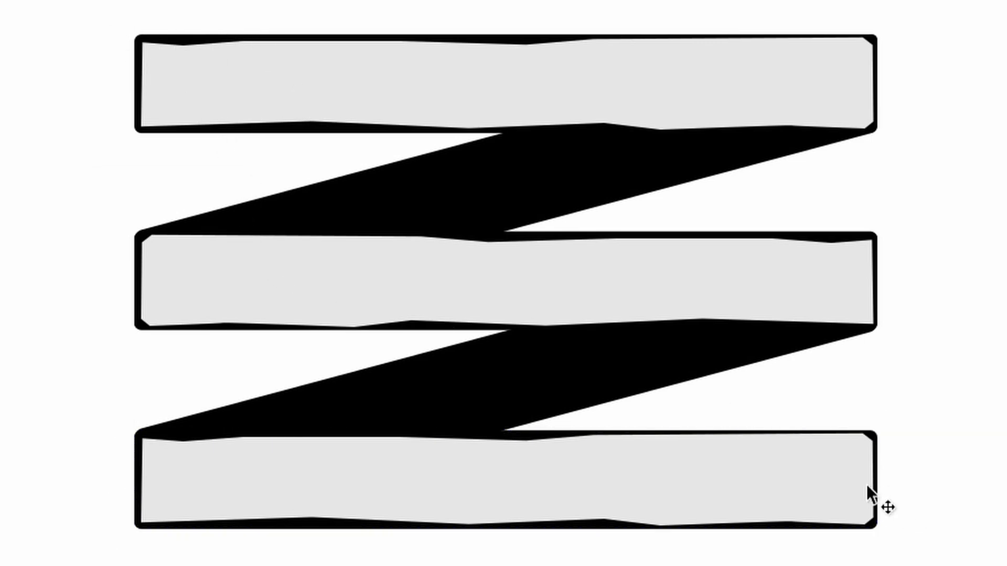
{"action": "left_click_drag", "start_coordinate": [802, 390], "coordinate": [989, 565]}
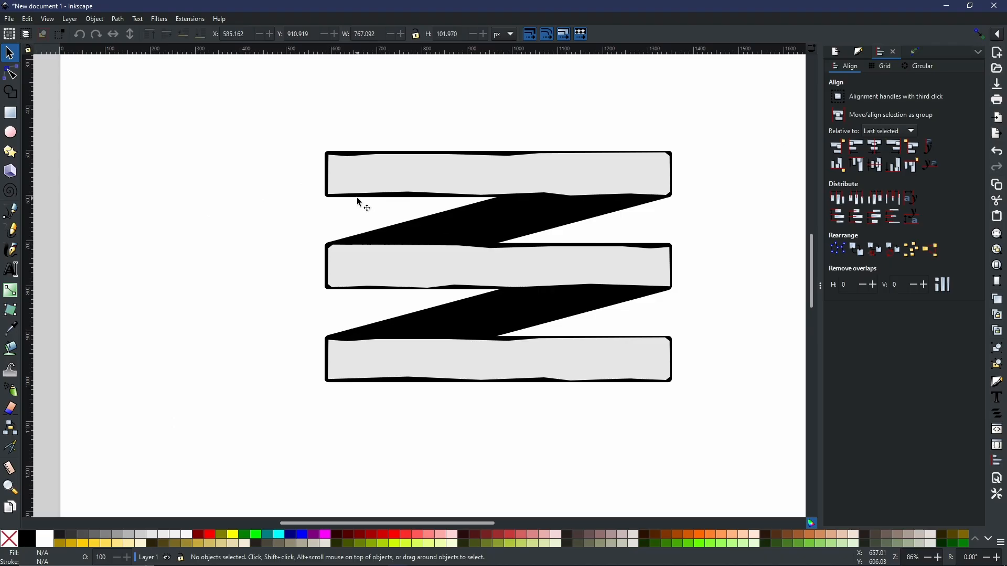
Insert a node midway along the left edge of the top black bar
{"action": "left_click", "coordinate": [352, 152]}
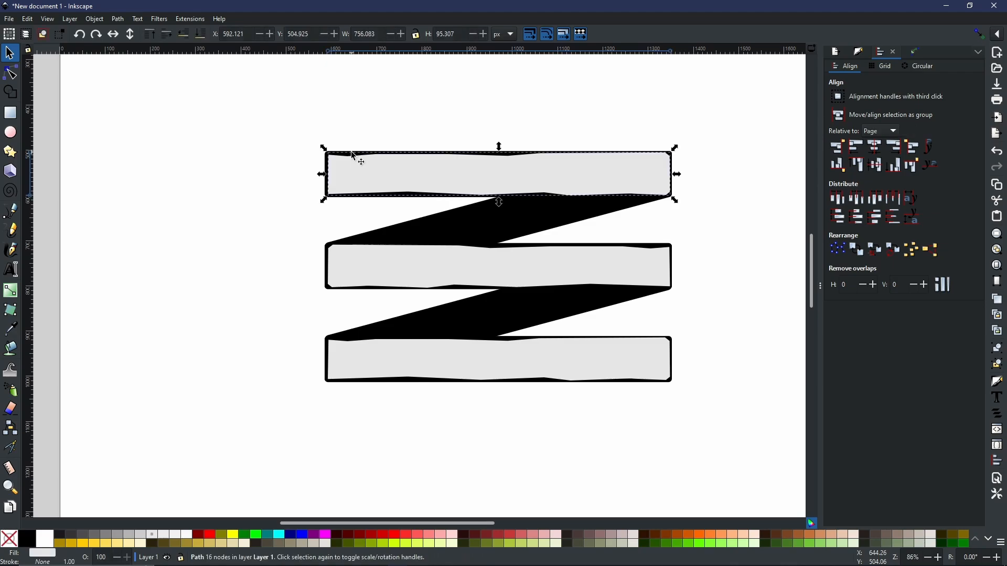
{"action": "scroll", "coordinate": [351, 151], "scroll_direction": "up", "scroll_amount": 4}
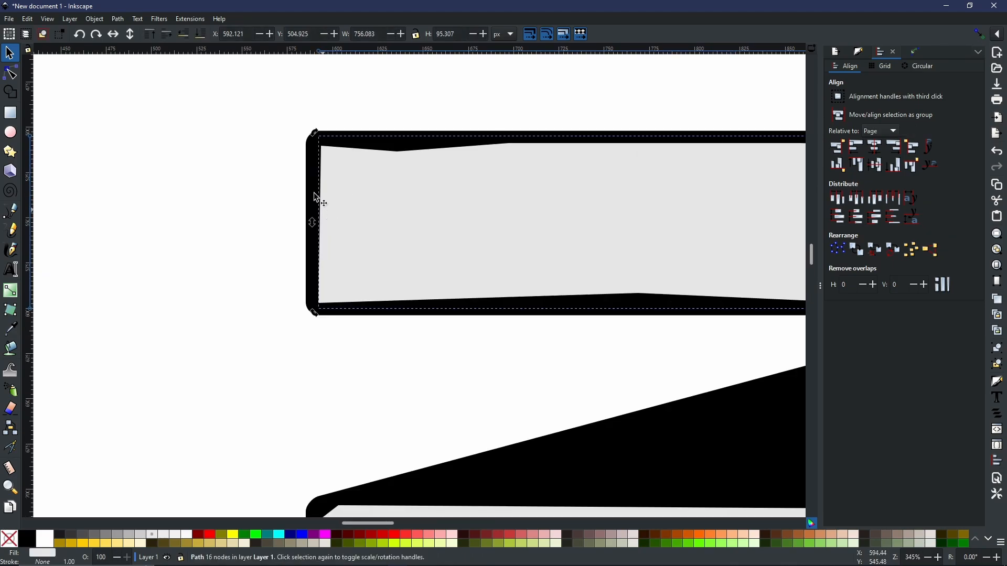
{"action": "left_click", "coordinate": [313, 164]}
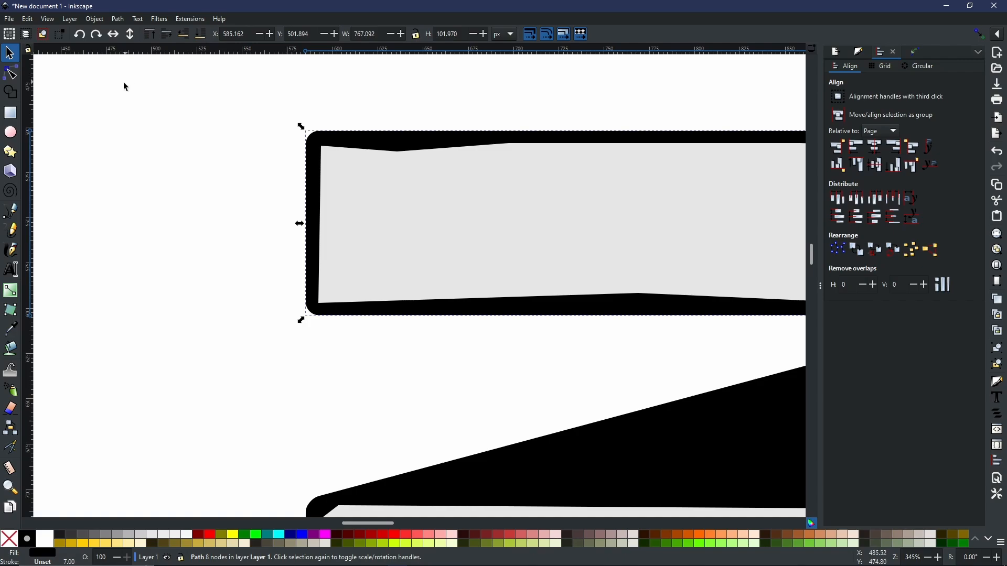
{"action": "left_click", "coordinate": [11, 73]}
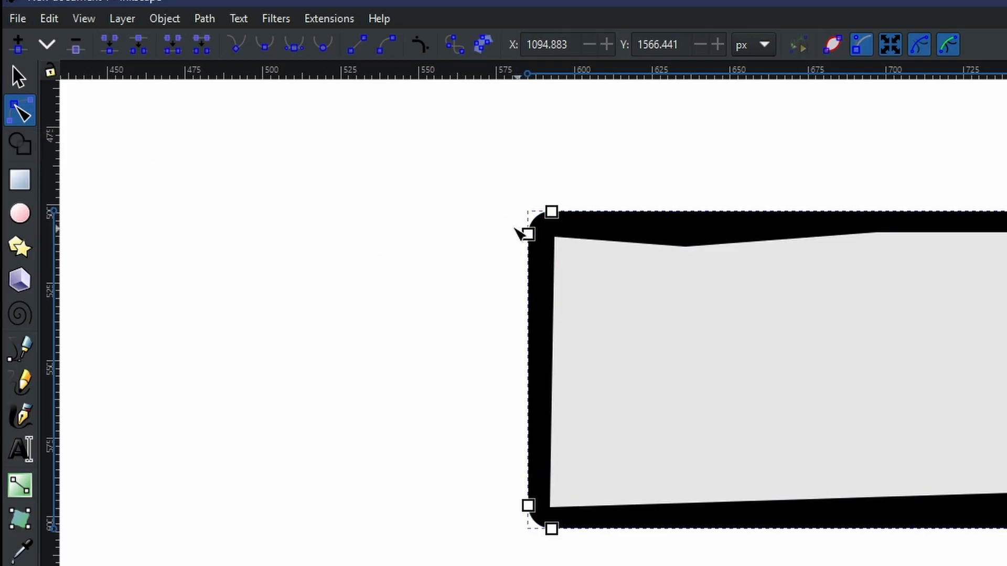
{"action": "left_click_drag", "start_coordinate": [530, 260], "coordinate": [539, 518]}
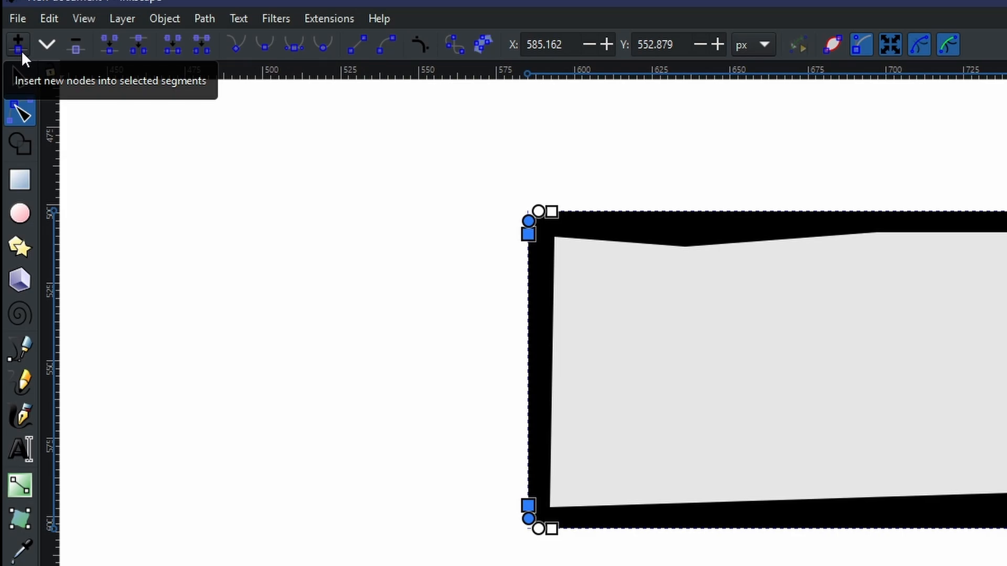
{"action": "left_click", "coordinate": [24, 48]}
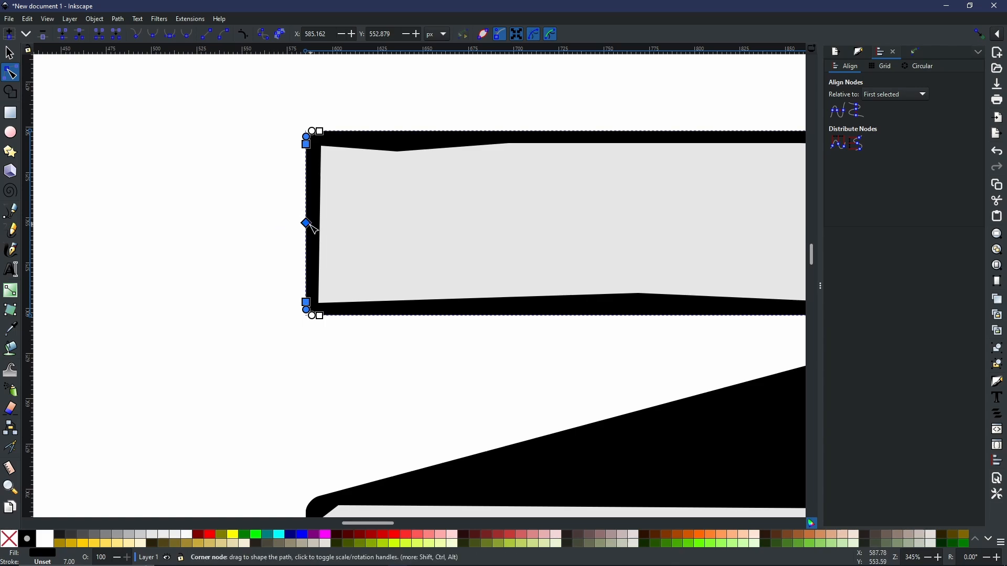
{"action": "left_click", "coordinate": [236, 208]}
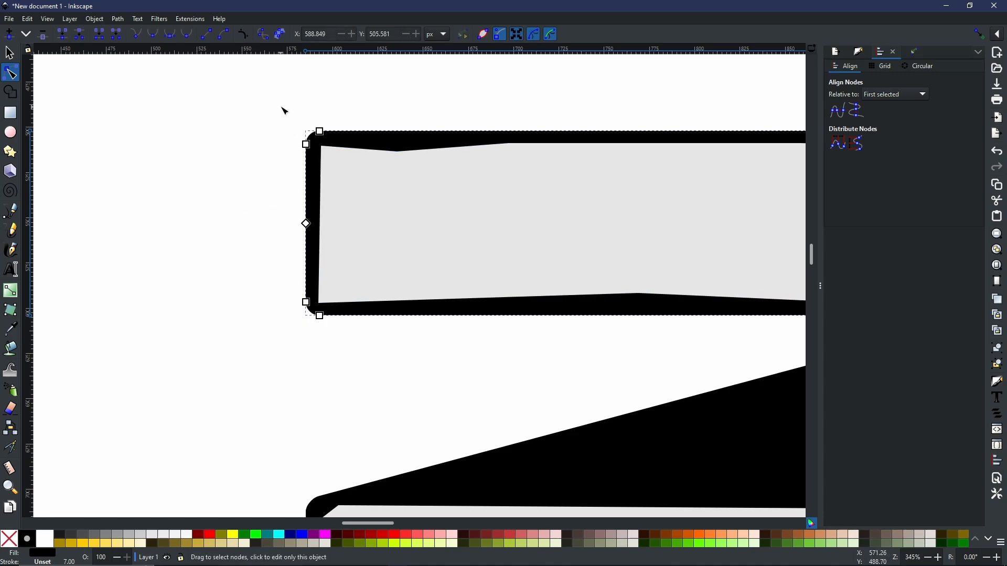
Pull the top black bar's left corner nodes about 59 px outward to form a V notch, and shift the notched end about 103 px further left
{"action": "left_click_drag", "start_coordinate": [286, 116], "coordinate": [336, 161]}
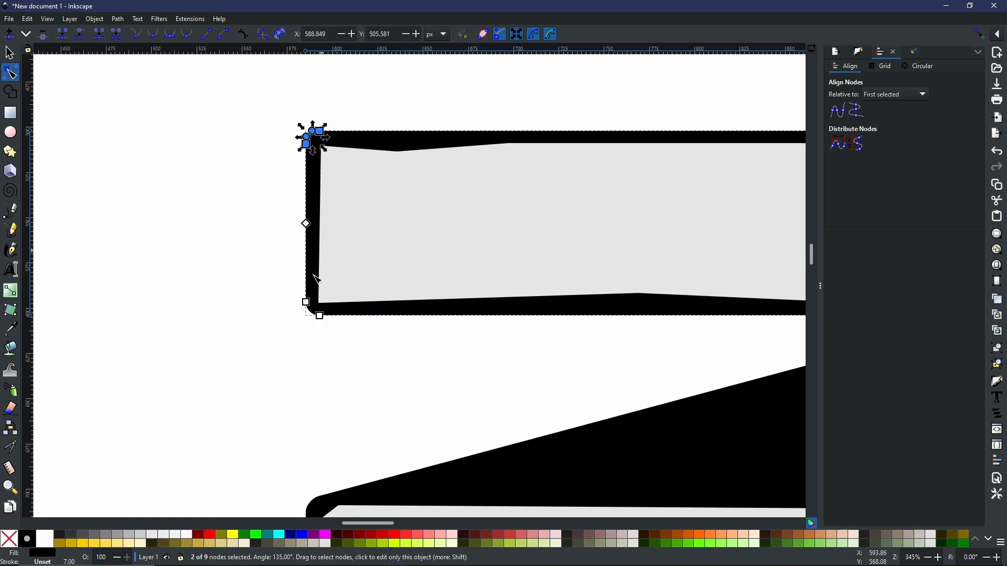
{"action": "left_click_drag", "start_coordinate": [286, 290], "coordinate": [345, 347]}
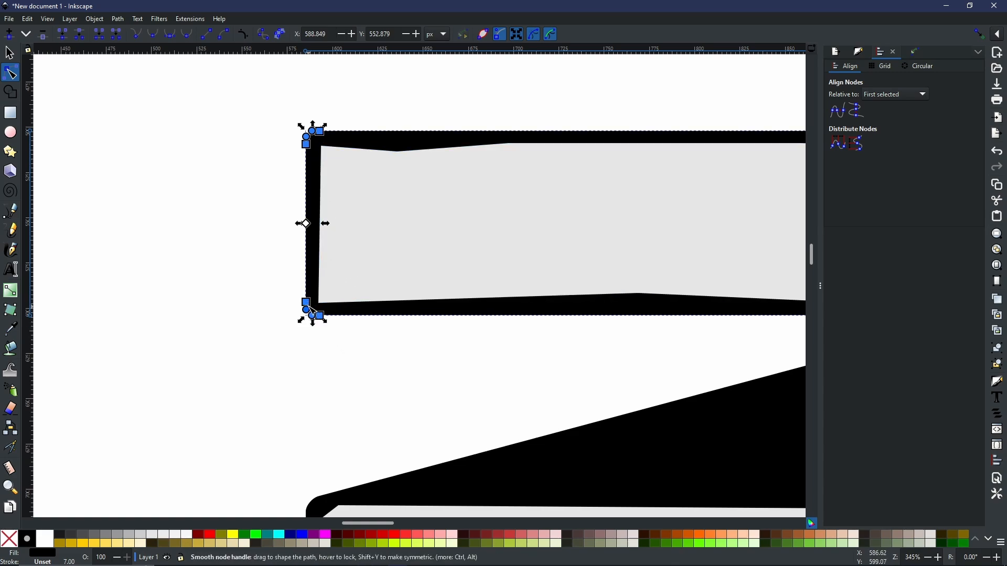
{"action": "left_click_drag", "start_coordinate": [308, 306], "coordinate": [207, 295]}
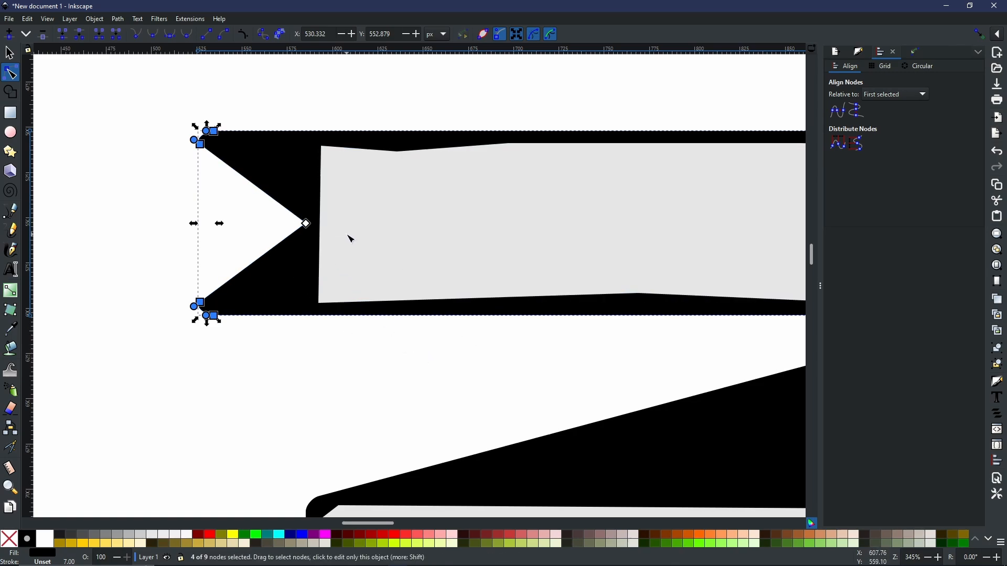
{"action": "scroll", "coordinate": [352, 239], "scroll_direction": "down", "scroll_amount": 2}
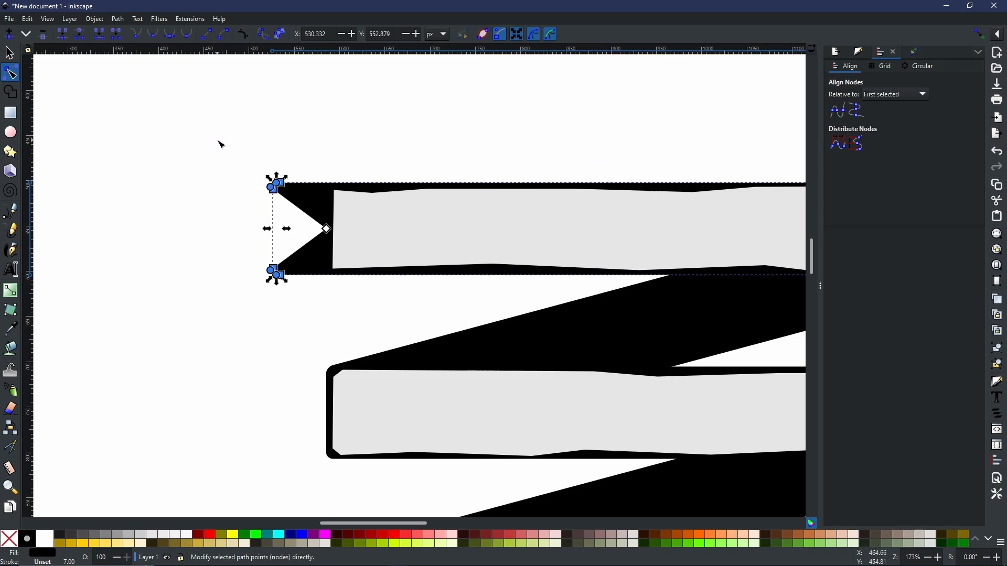
{"action": "left_click_drag", "start_coordinate": [218, 141], "coordinate": [347, 302]}
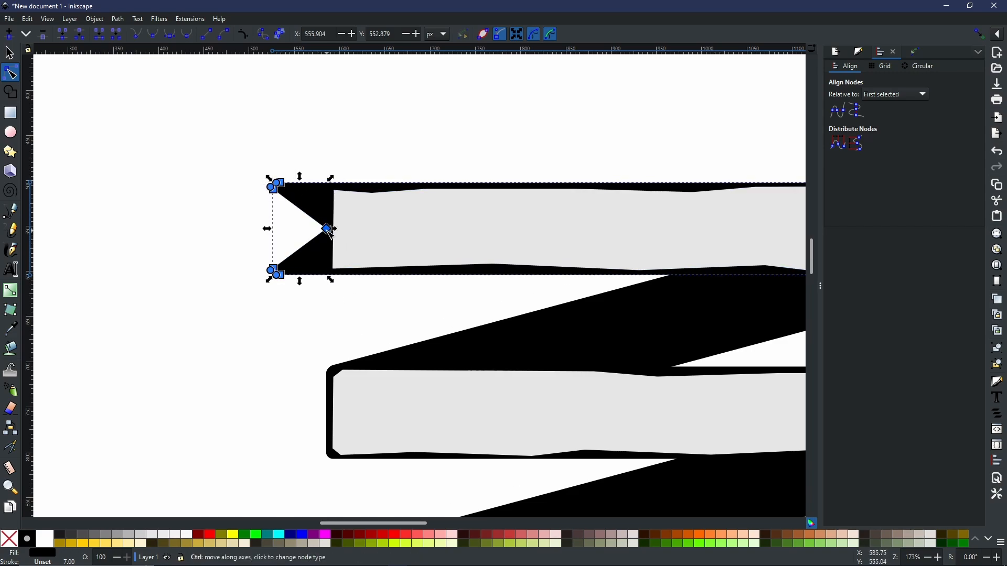
{"action": "left_click_drag", "start_coordinate": [329, 231], "coordinate": [239, 230]}
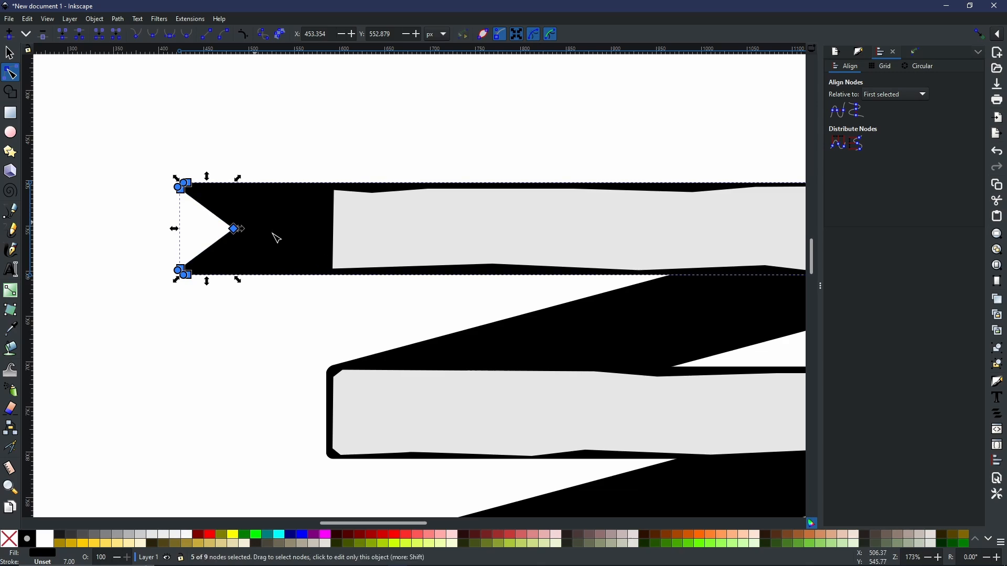
Insert a node midway along the left edge of the top bar's light grey inset
{"action": "left_click", "coordinate": [386, 230]}
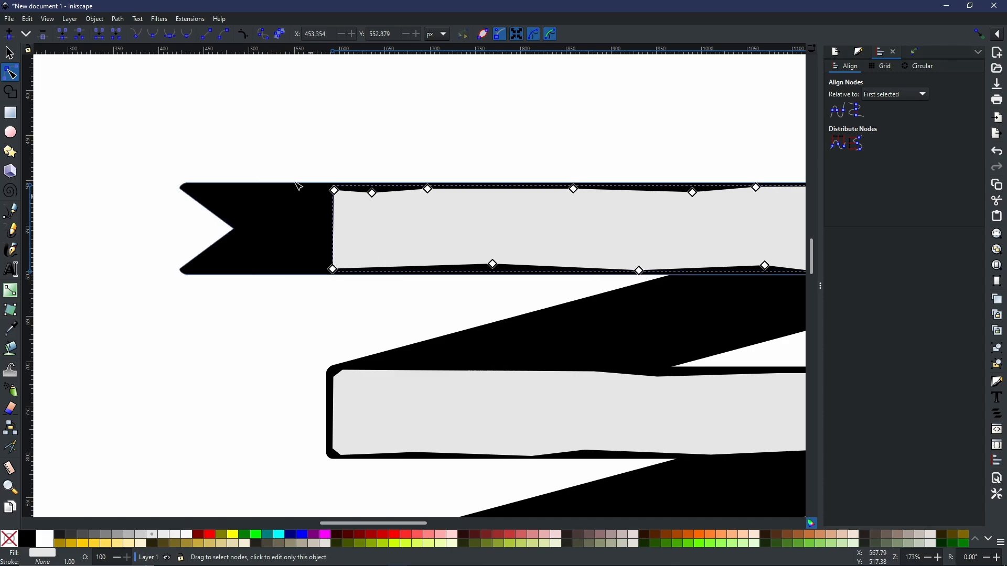
{"action": "left_click_drag", "start_coordinate": [276, 160], "coordinate": [354, 304]}
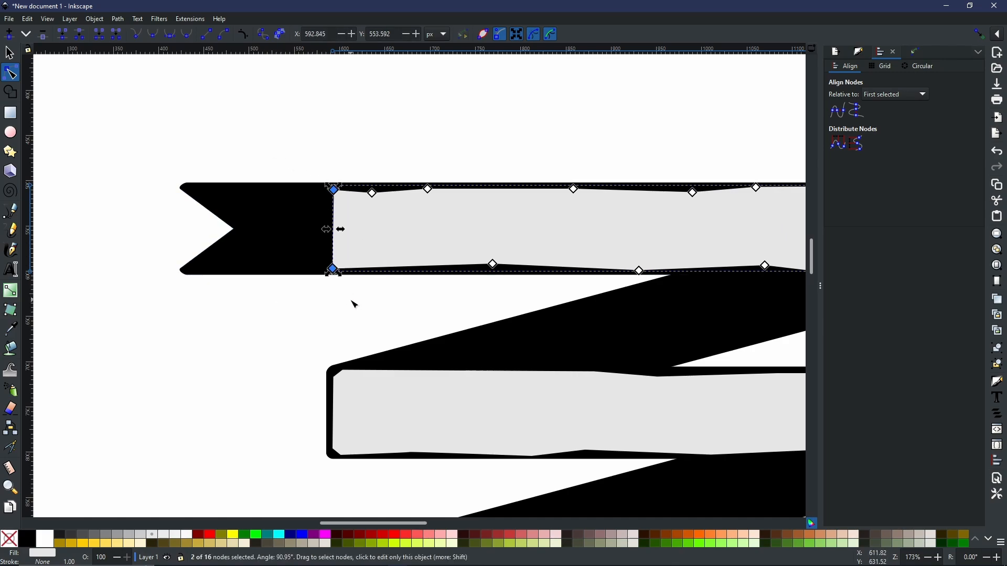
{"action": "key", "text": "Insert"}
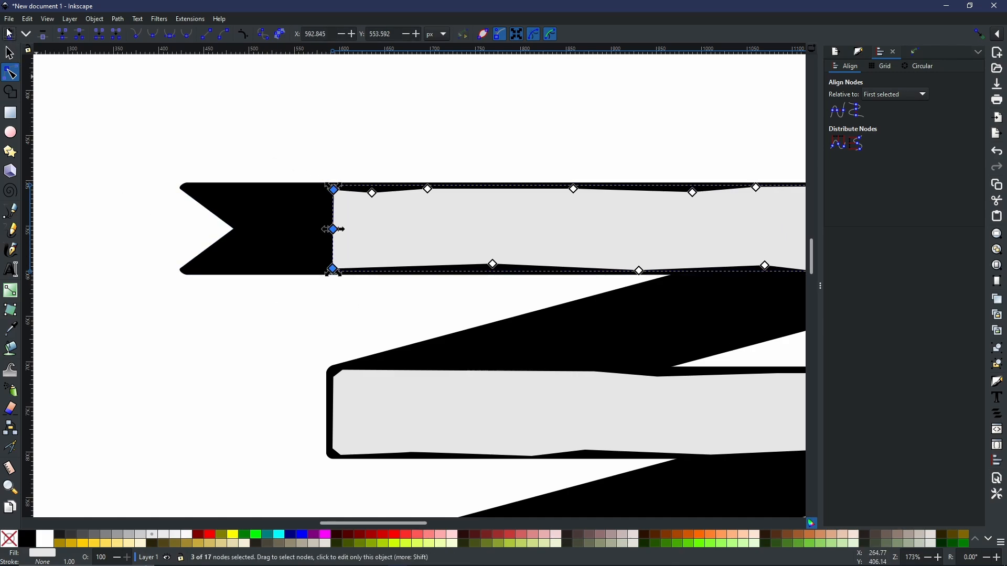
{"action": "left_click", "coordinate": [373, 168]}
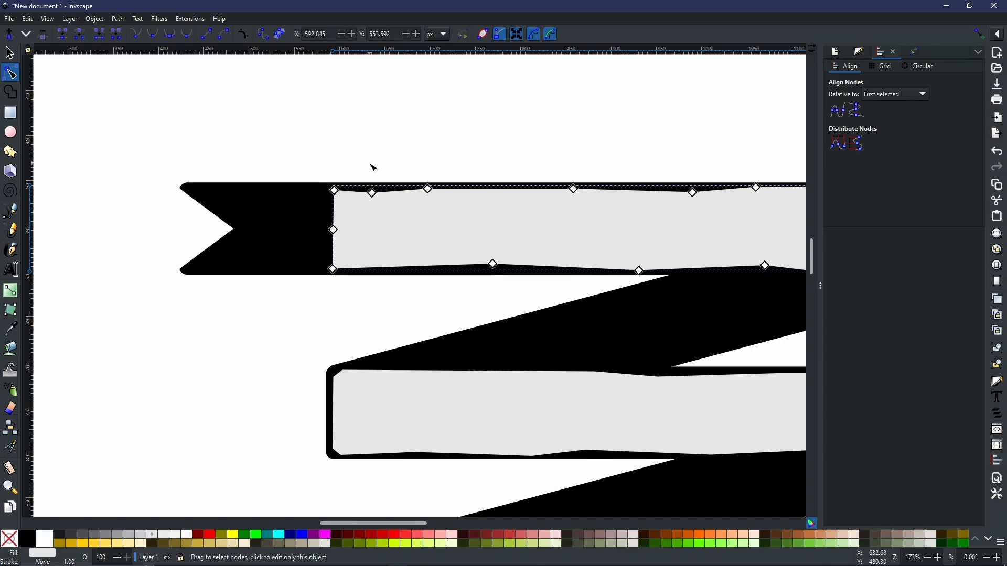
Pull the inset's two left corner nodes outward into a V notch, and shift all three end nodes about 100 px left into the black tail
{"action": "left_click", "coordinate": [334, 191]}
{"action": "left_click", "coordinate": [335, 270], "text": "shift"}
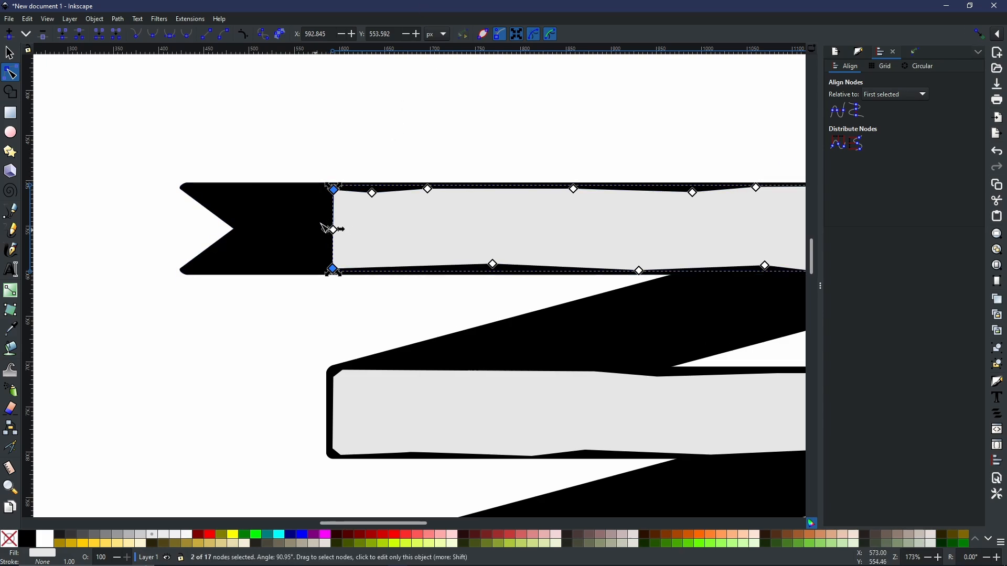
{"action": "left_click_drag", "start_coordinate": [337, 197], "coordinate": [303, 203]}
{"action": "left_click_drag", "start_coordinate": [264, 156], "coordinate": [367, 310]}
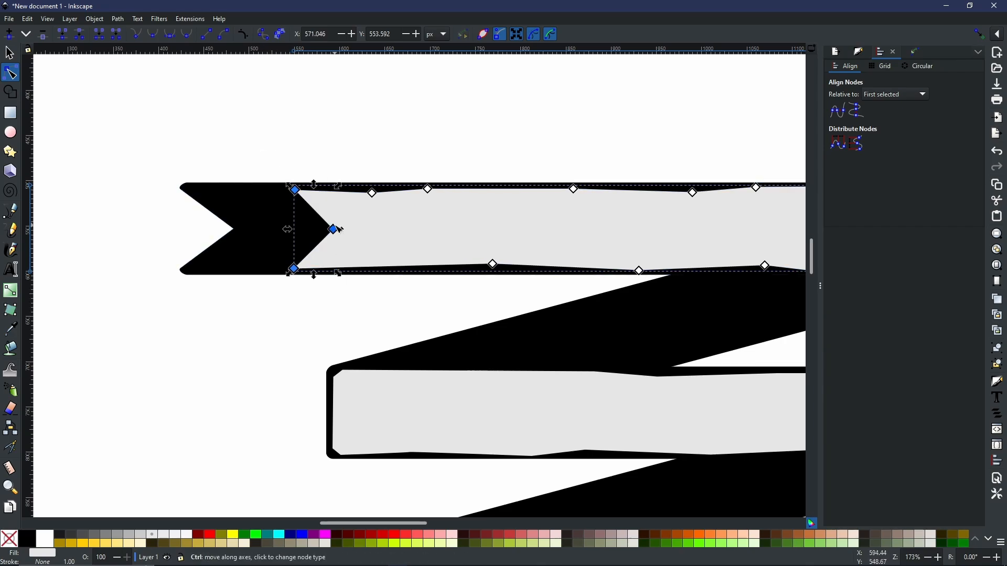
{"action": "left_click_drag", "start_coordinate": [334, 230], "coordinate": [247, 225]}
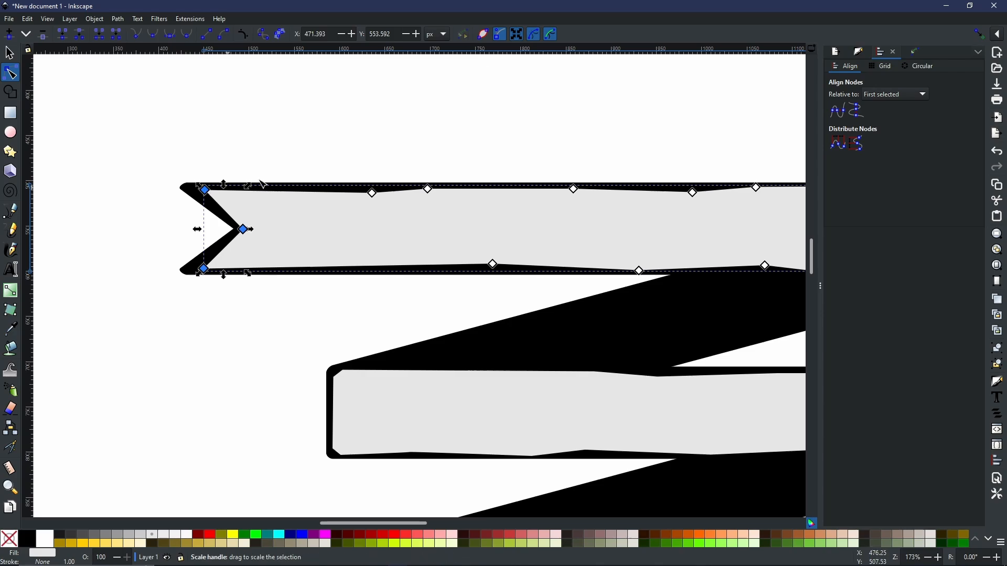
Move the inset's two left corner nodes slightly outward so its V notch runs parallel to the black tail's notch
{"action": "scroll", "coordinate": [493, 226], "scroll_direction": "left", "scroll_amount": 10}
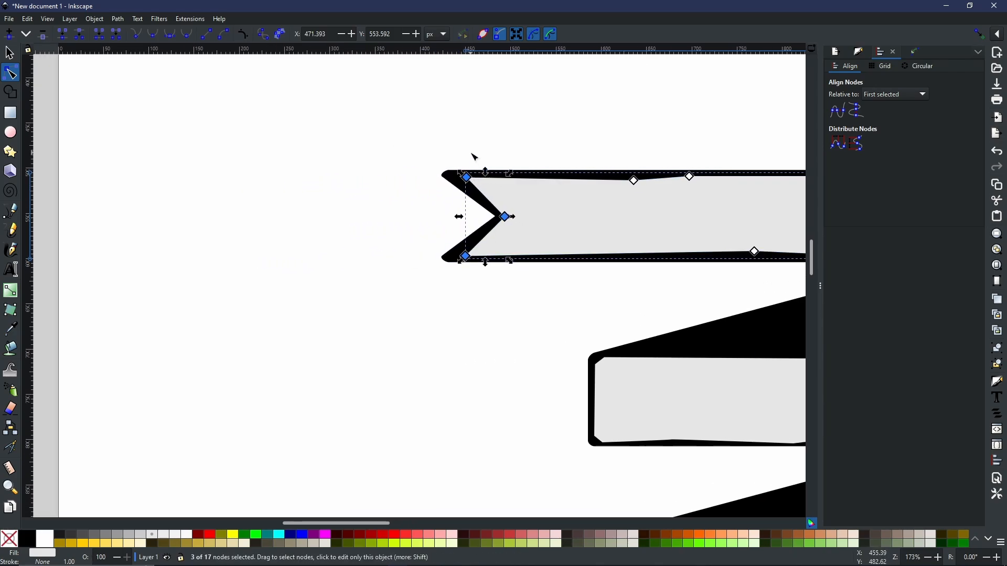
{"action": "left_click", "coordinate": [512, 148]}
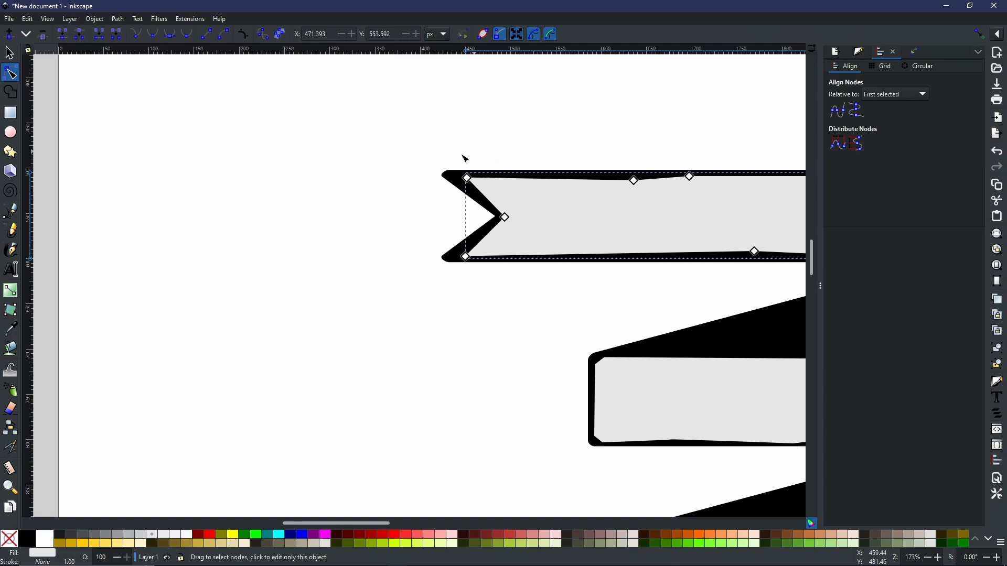
{"action": "left_click_drag", "start_coordinate": [473, 183], "coordinate": [465, 185]}
{"action": "mouse_move", "coordinate": [466, 257]}
{"action": "left_mouse_down"}
{"action": "mouse_move", "coordinate": [457, 248]}
{"action": "mouse_move", "coordinate": [455, 259]}
{"action": "left_mouse_up"}
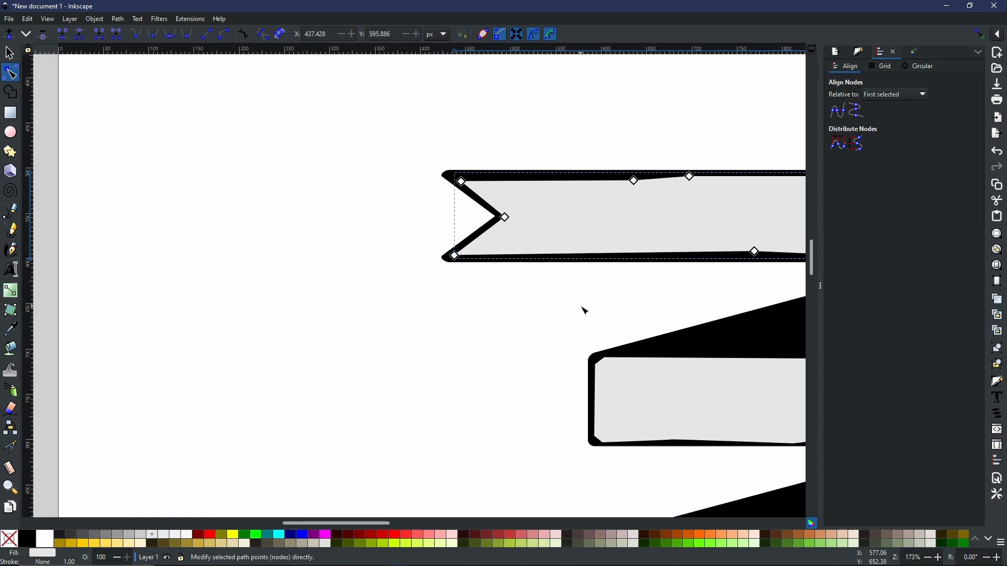
Extend the bottom black bar's right end about 73 px to the right by moving its corner nodes together
{"action": "left_click_drag", "start_coordinate": [581, 307], "coordinate": [387, 252]}
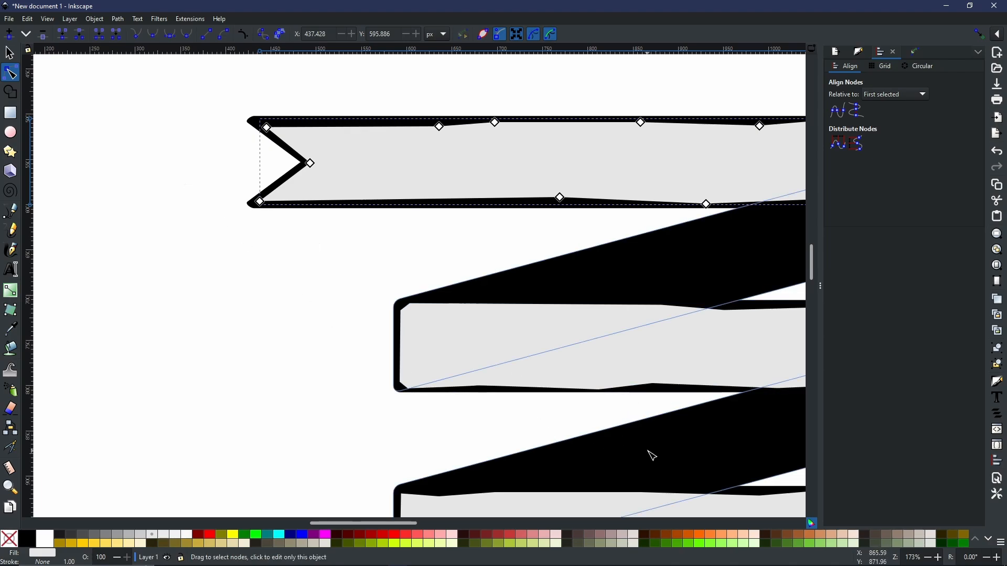
{"action": "left_click_drag", "start_coordinate": [722, 480], "coordinate": [274, 233]}
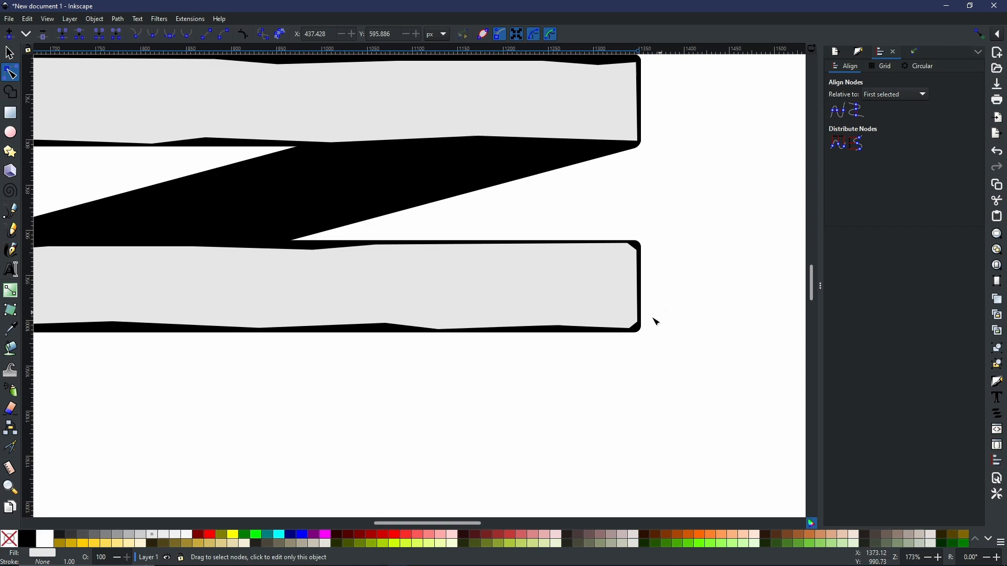
{"action": "left_click_drag", "start_coordinate": [592, 211], "coordinate": [675, 380]}
{"action": "left_click_drag", "start_coordinate": [638, 242], "coordinate": [712, 264]}
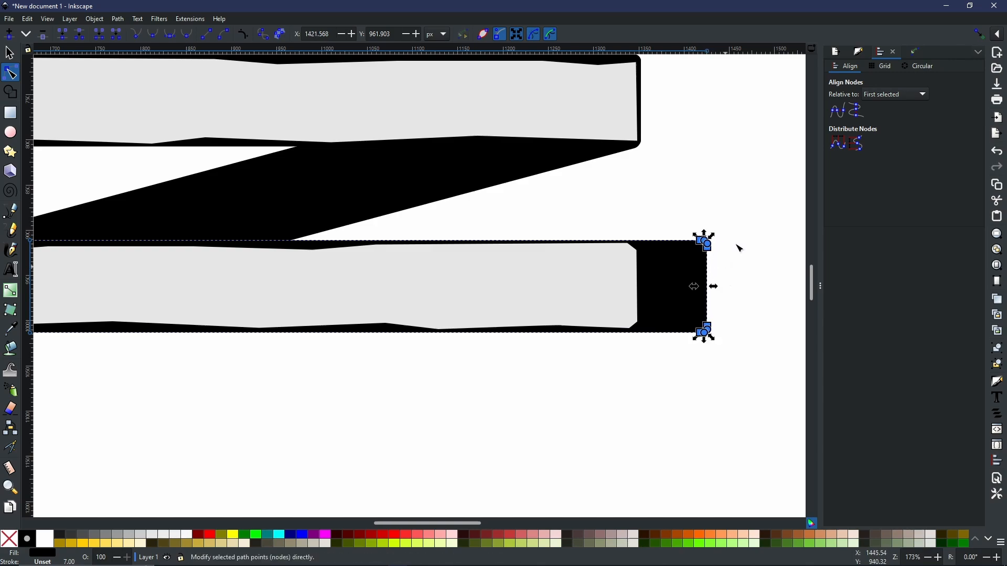
Insert a node midway along the bottom black bar's right edge and pull it outward to about X 1484 px as a pointed tip
{"action": "left_click", "coordinate": [754, 214]}
{"action": "left_click_drag", "start_coordinate": [717, 242], "coordinate": [710, 334]}
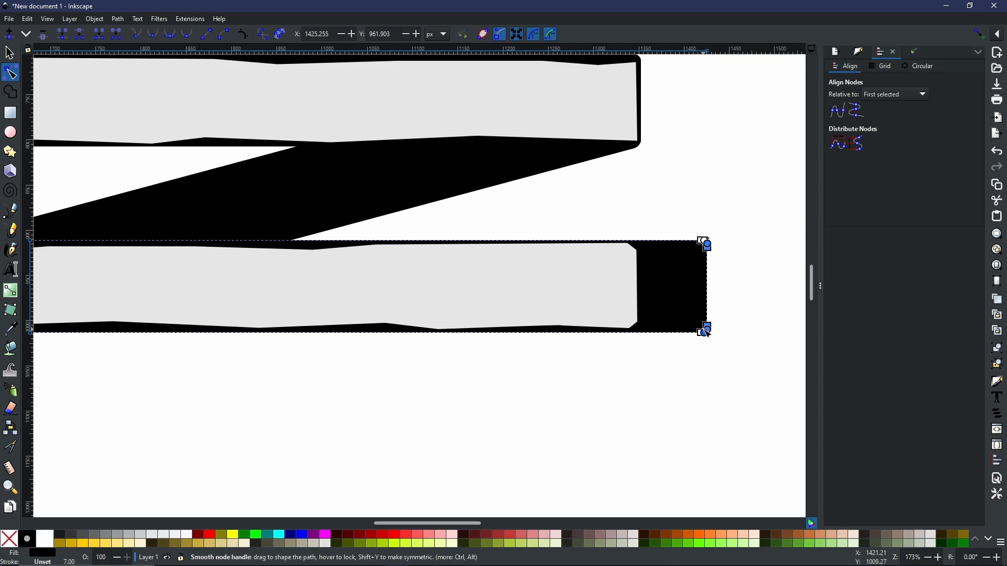
{"action": "left_click", "coordinate": [10, 34]}
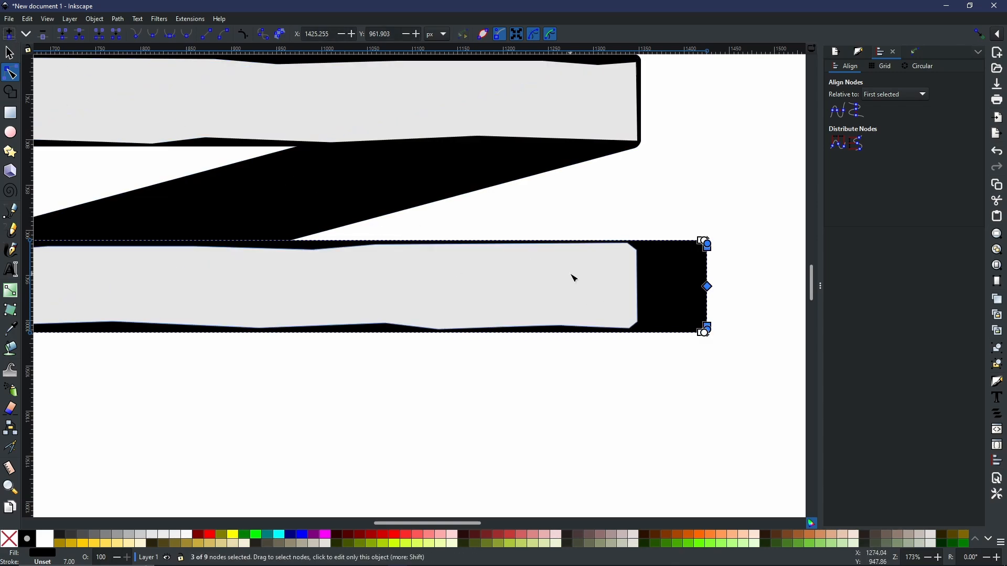
{"action": "left_click", "coordinate": [737, 214]}
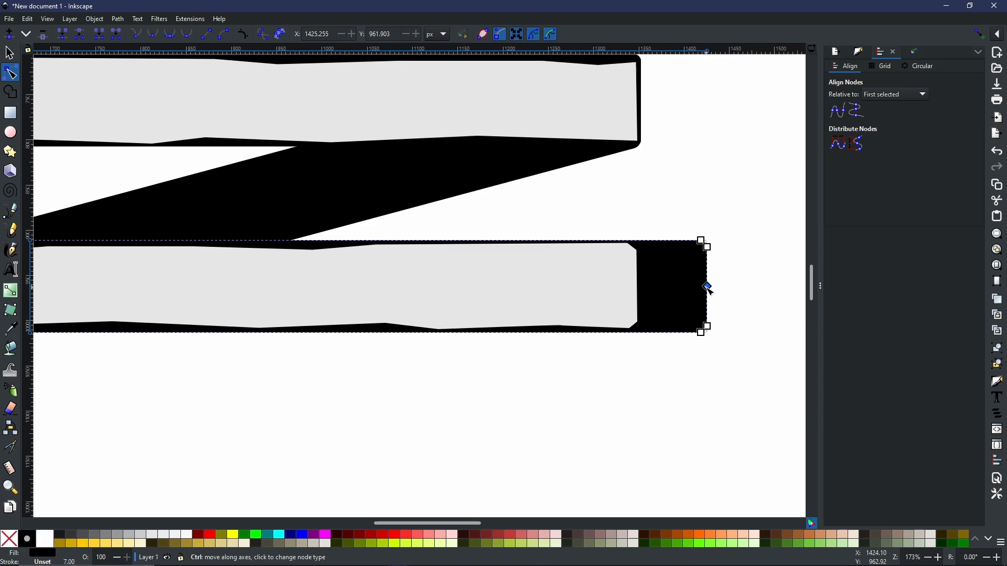
{"action": "left_click_drag", "start_coordinate": [709, 288], "coordinate": [765, 303]}
Delete the lower rounded-corner node beside the bottom bar's pointed tip
{"action": "scroll", "coordinate": [711, 258], "scroll_direction": "up", "scroll_amount": 6}
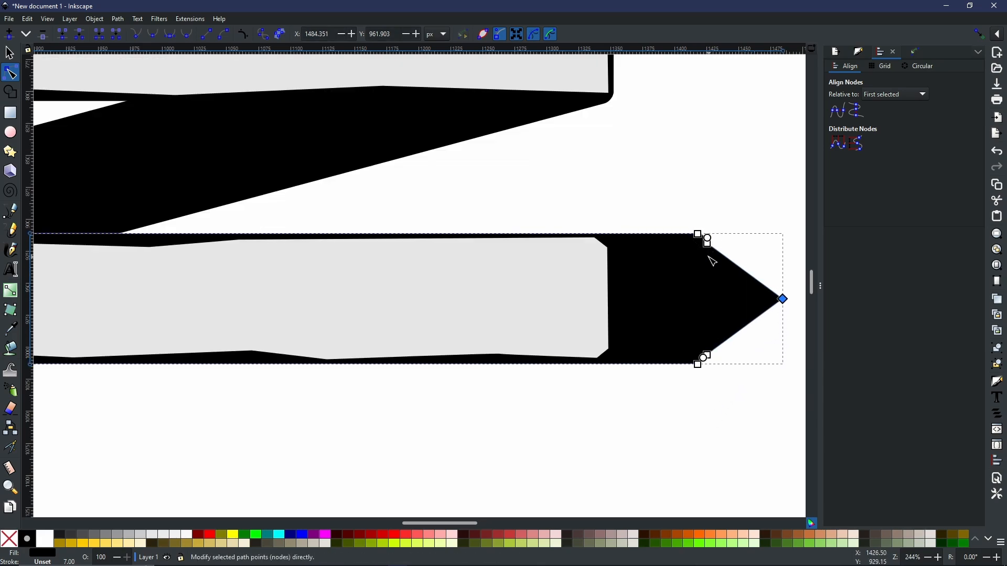
{"action": "scroll", "coordinate": [713, 260], "scroll_direction": "right", "scroll_amount": 5}
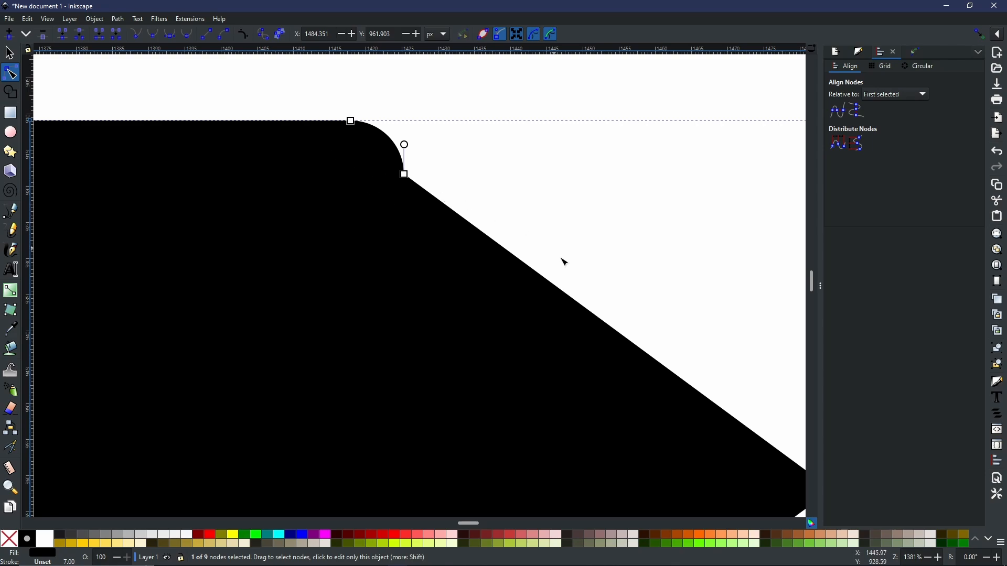
{"action": "left_click_drag", "start_coordinate": [521, 352], "coordinate": [472, 219]}
{"action": "scroll", "coordinate": [451, 293], "scroll_direction": "down", "scroll_amount": 2}
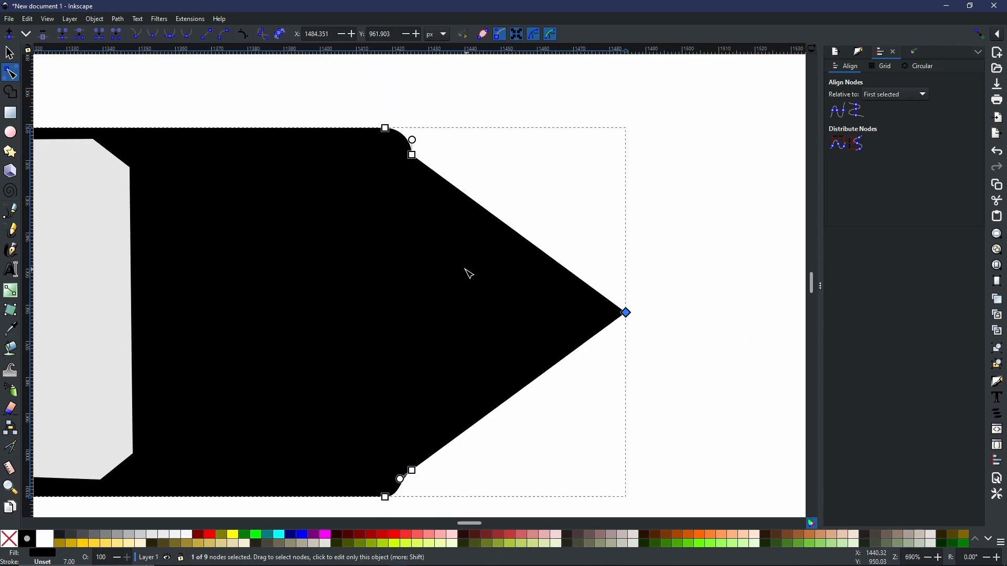
{"action": "scroll", "coordinate": [446, 251], "scroll_direction": "up", "scroll_amount": 1}
{"action": "scroll", "coordinate": [438, 230], "scroll_direction": "down", "scroll_amount": 2}
{"action": "scroll", "coordinate": [438, 229], "scroll_direction": "up", "scroll_amount": 1}
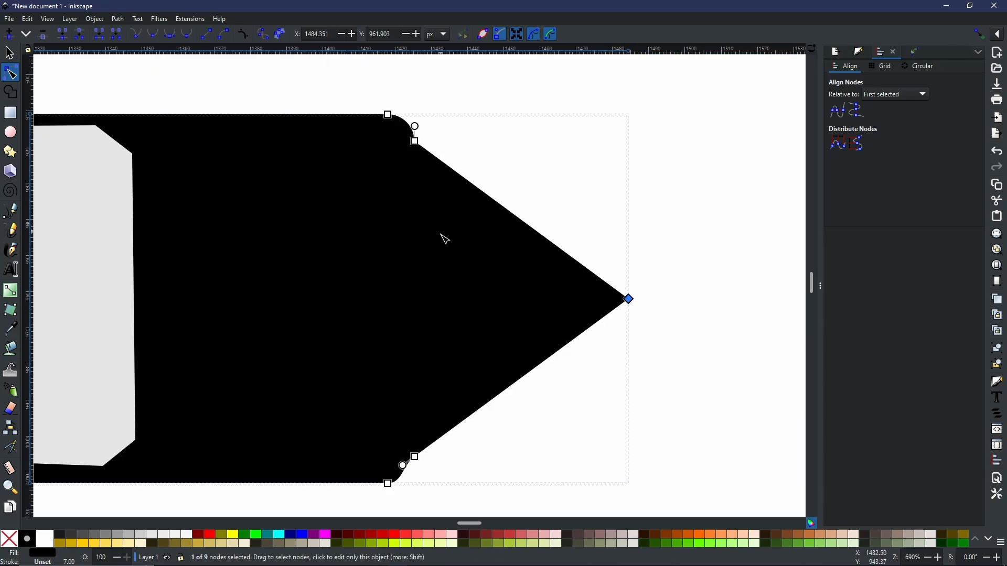
{"action": "left_click", "coordinate": [414, 457]}
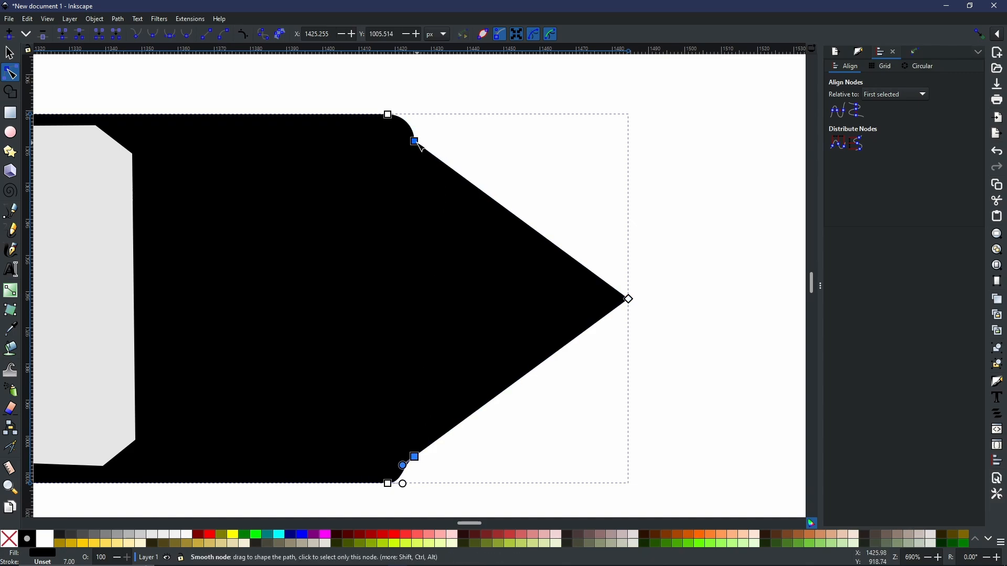
{"action": "key", "text": "Delete"}
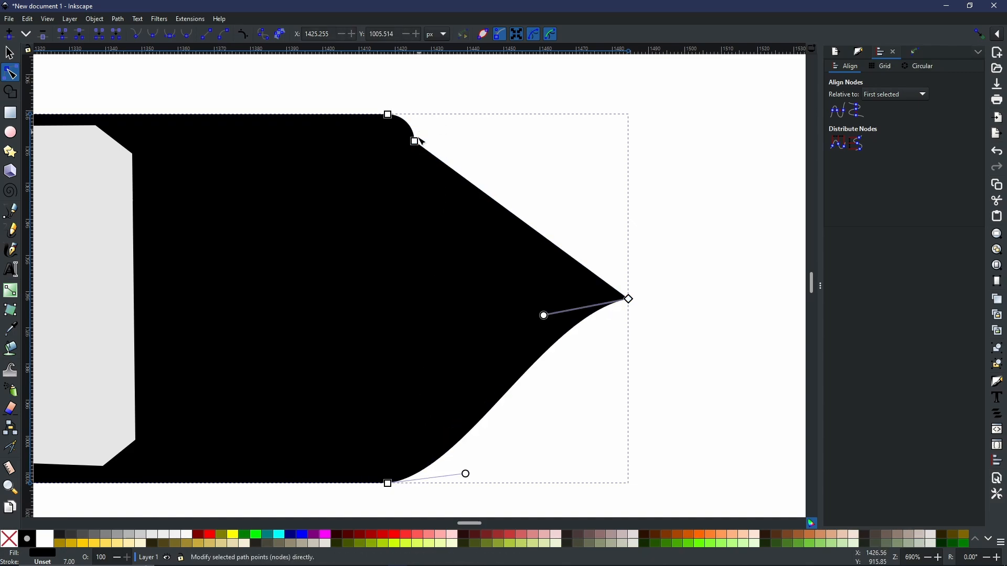
Delete the upper rounded-corner node beside the bottom bar's pointed tip and bend both tip edges into outward curves
{"action": "left_click", "coordinate": [415, 141]}
{"action": "key", "text": "Delete"}
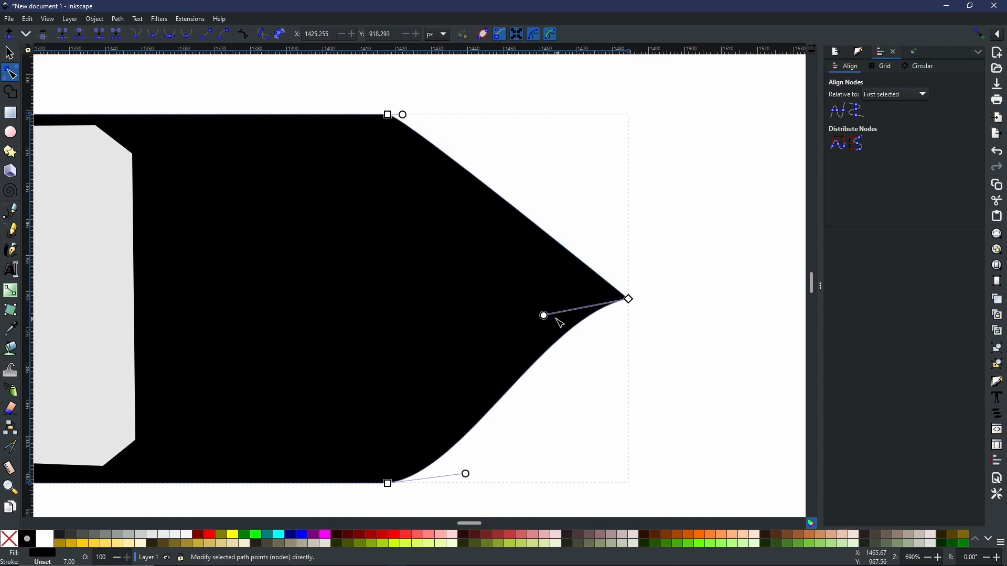
{"action": "left_click_drag", "start_coordinate": [545, 316], "coordinate": [578, 354]}
{"action": "left_click_drag", "start_coordinate": [579, 362], "coordinate": [572, 359]}
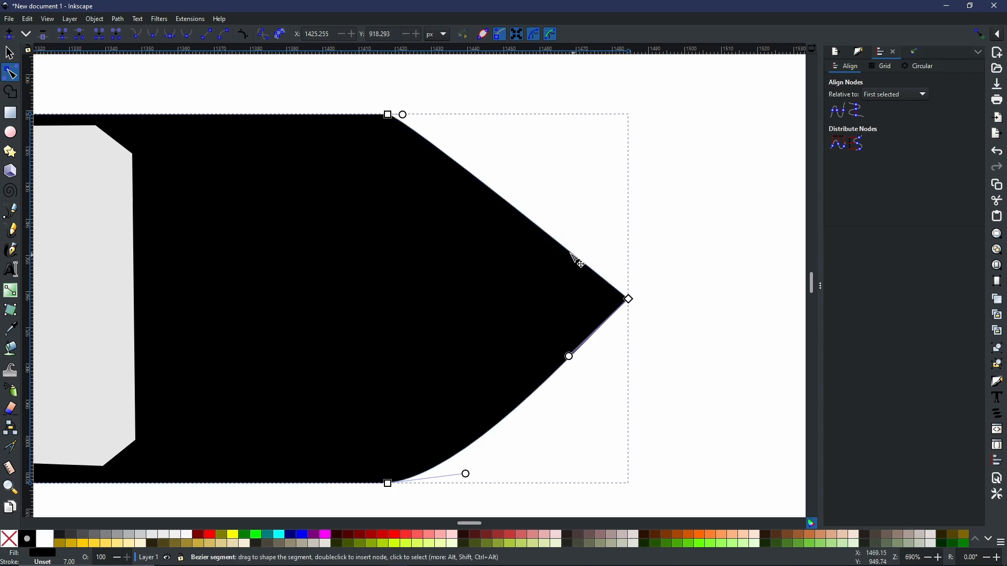
{"action": "left_click_drag", "start_coordinate": [578, 260], "coordinate": [542, 222]}
Extend the bottom light grey inset about 82 px to the right by moving its four right corner nodes together
{"action": "left_click", "coordinate": [112, 214]}
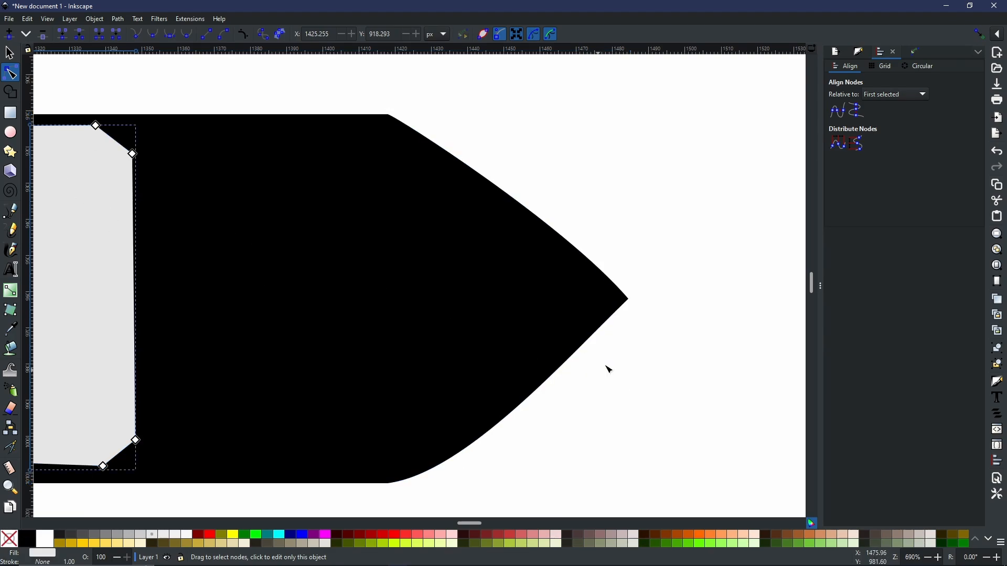
{"action": "left_click_drag", "start_coordinate": [502, 449], "coordinate": [706, 427]}
{"action": "left_click_drag", "start_coordinate": [272, 63], "coordinate": [470, 478]}
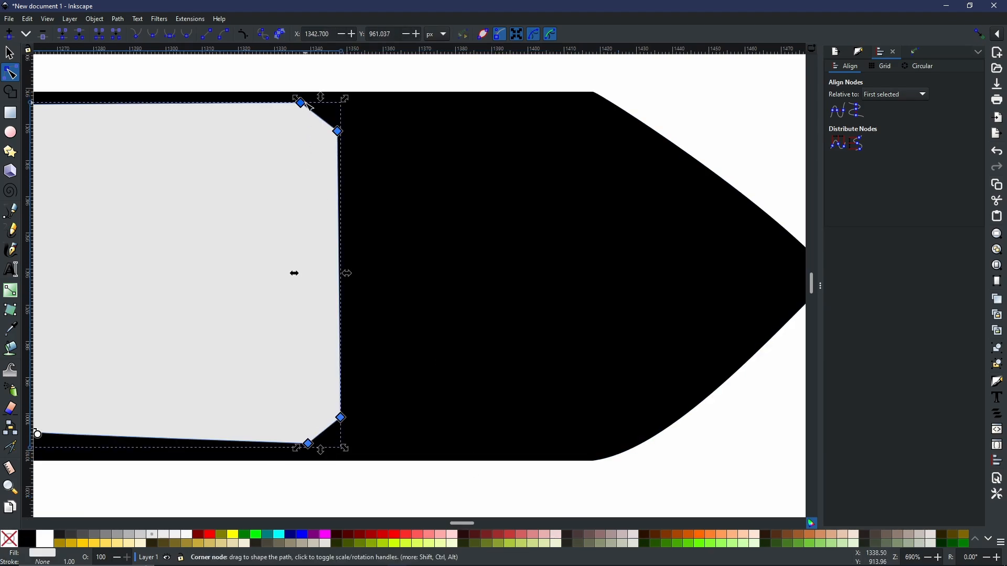
{"action": "left_click_drag", "start_coordinate": [301, 103], "coordinate": [595, 142]}
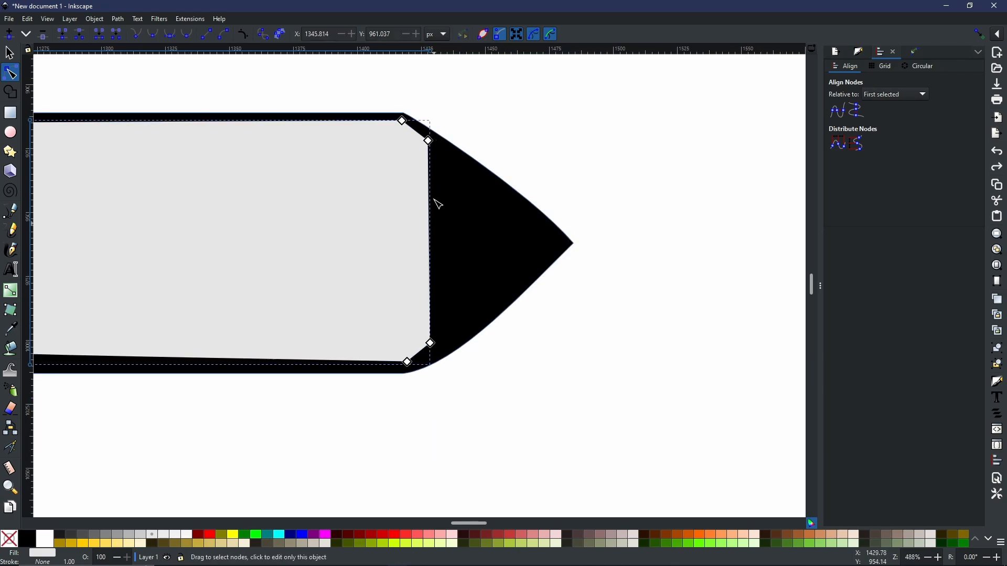
Pull the bottom inset's upper right corner node to just inside the black tip, and delete the lower outer corner node
{"action": "left_click", "coordinate": [428, 141]}
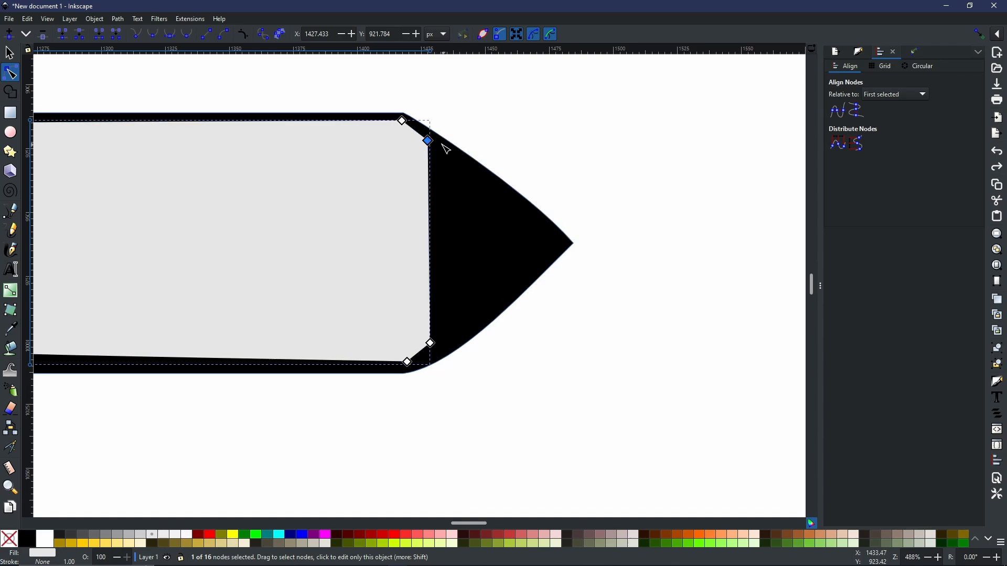
{"action": "left_click_drag", "start_coordinate": [429, 142], "coordinate": [562, 252]}
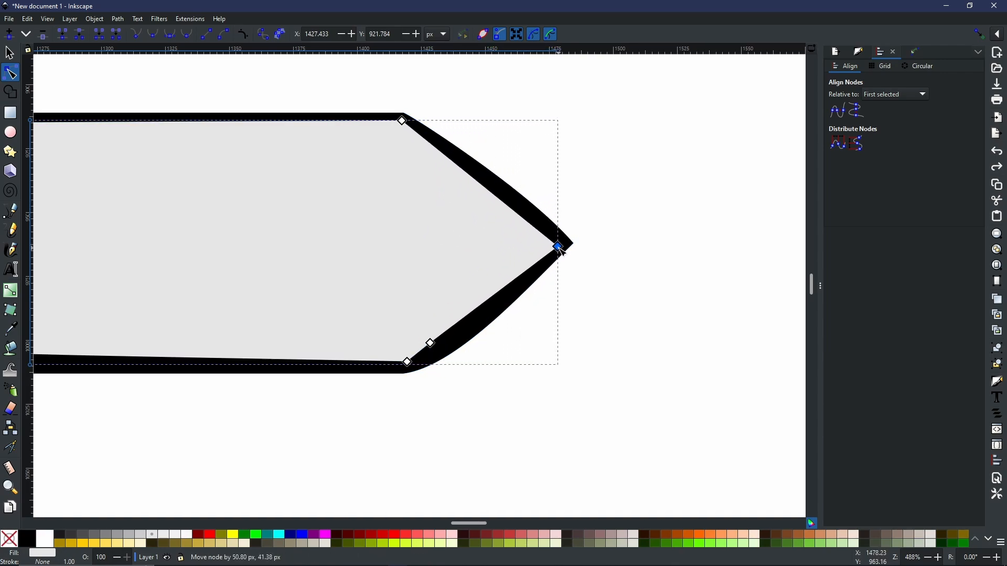
{"action": "left_click", "coordinate": [430, 344]}
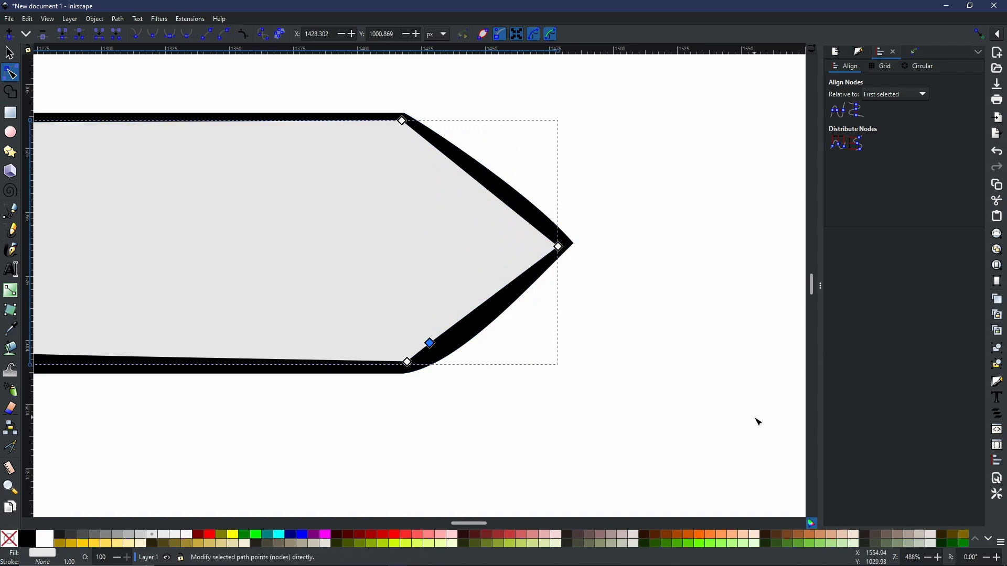
{"action": "key", "text": "Delete"}
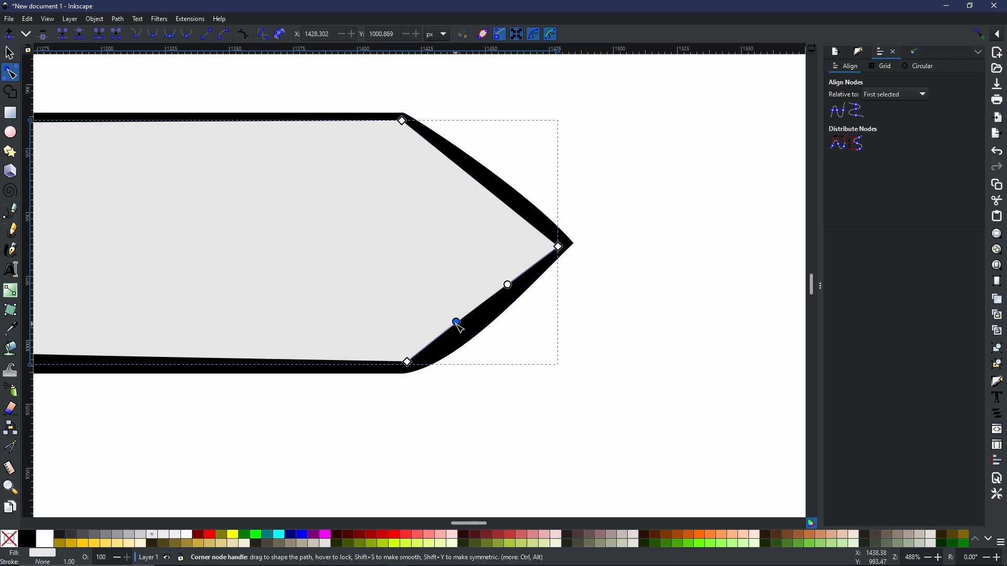
Bend the two edges of the bottom inset's point slightly outward to follow the black tip's curves, and deselect it
{"action": "left_click_drag", "start_coordinate": [457, 324], "coordinate": [474, 337]}
{"action": "left_click_drag", "start_coordinate": [509, 286], "coordinate": [516, 287]}
{"action": "left_click_drag", "start_coordinate": [493, 193], "coordinate": [499, 184]}
{"action": "scroll", "coordinate": [549, 237], "scroll_direction": "down", "scroll_amount": 3}
{"action": "left_click_drag", "start_coordinate": [231, 248], "coordinate": [544, 302]}
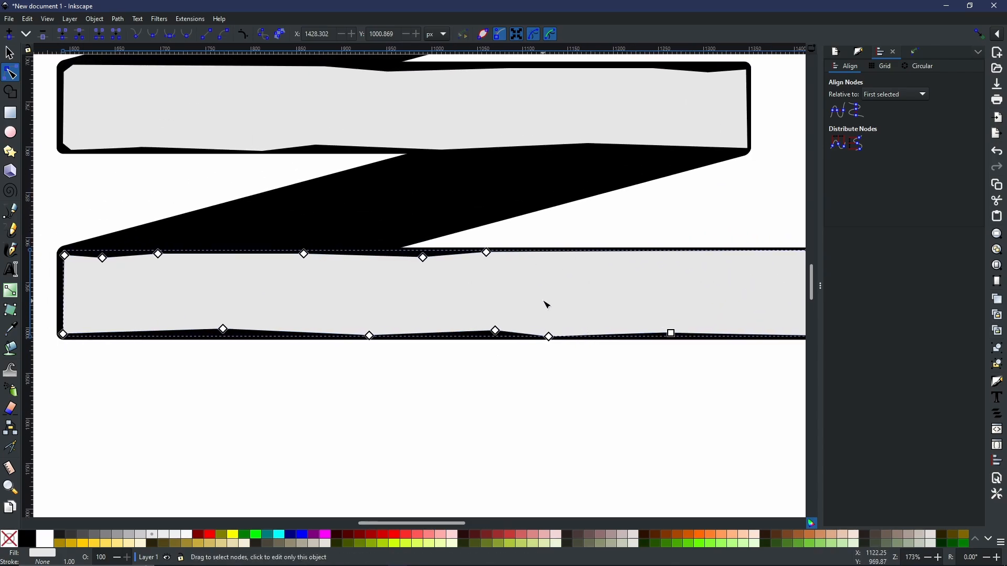
{"action": "scroll", "coordinate": [544, 302], "scroll_direction": "down", "scroll_amount": 4}
{"action": "scroll", "coordinate": [546, 299], "scroll_direction": "up", "scroll_amount": 3}
{"action": "scroll", "coordinate": [549, 297], "scroll_direction": "down", "scroll_amount": 2}
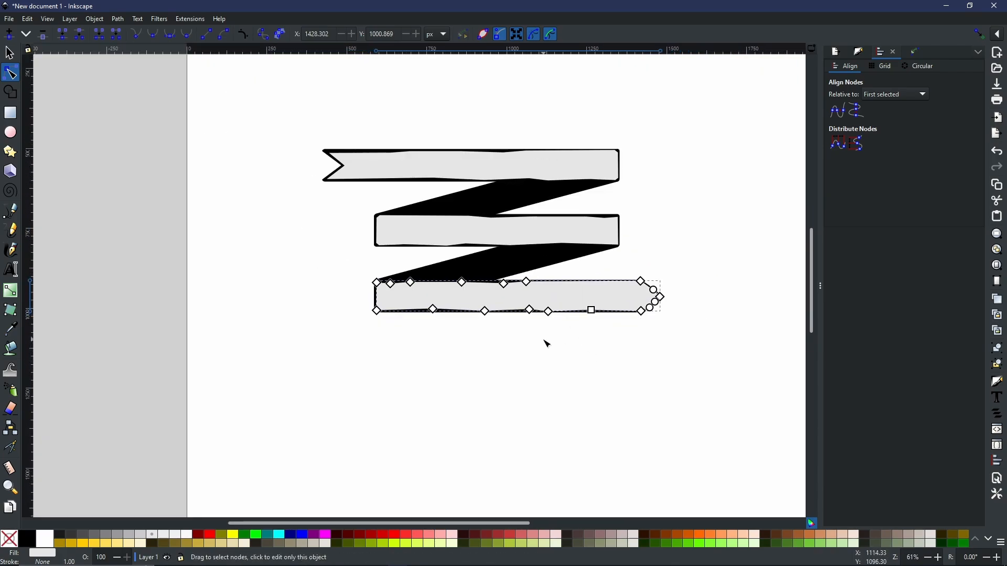
{"action": "left_click", "coordinate": [612, 336]}
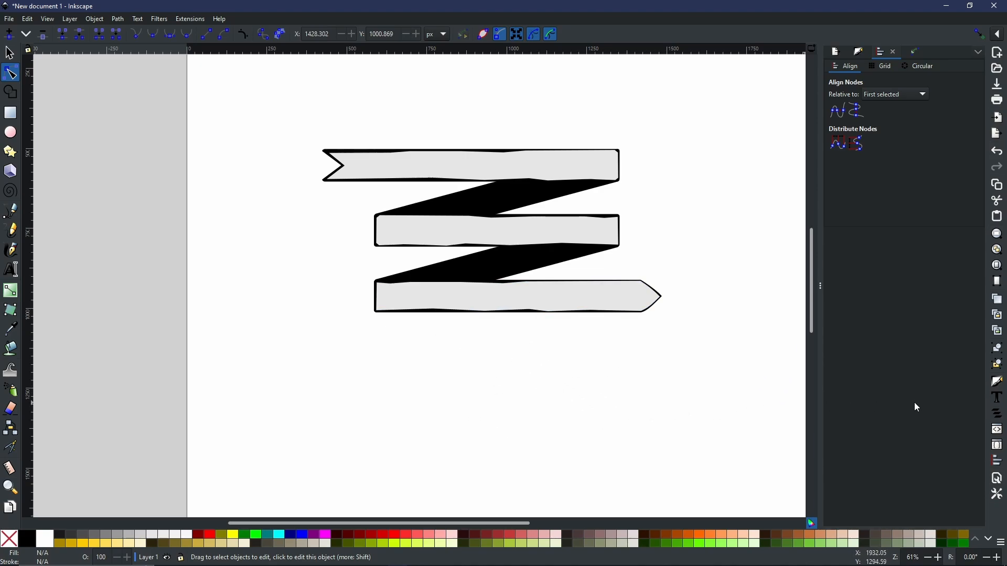
Add centred three-line text "Learn, Develop, / Grow & Always / Stay Creative" below the banner in Rubik Bold Italic, 107.83 px
{"action": "left_click", "coordinate": [998, 401]}
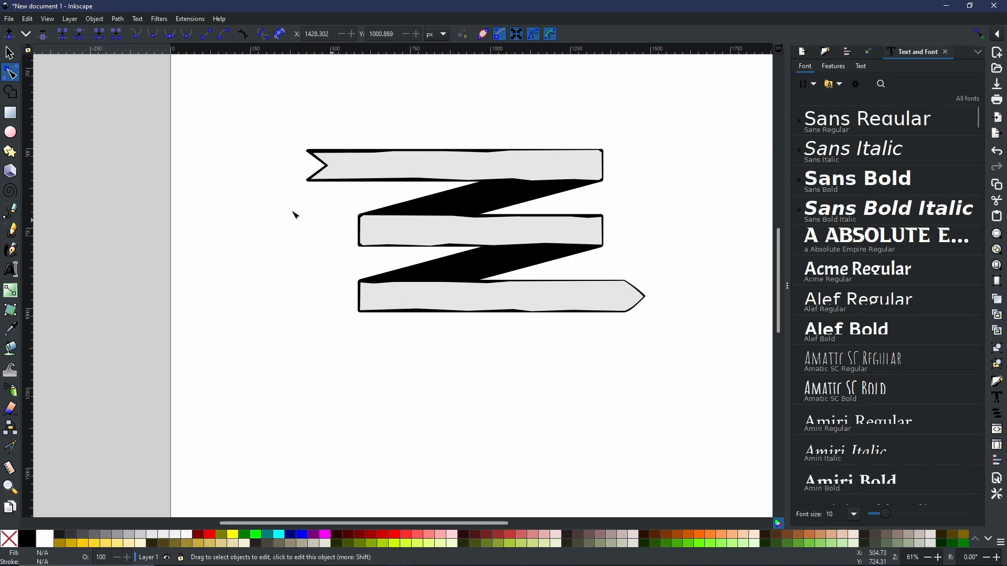
{"action": "left_click", "coordinate": [14, 275]}
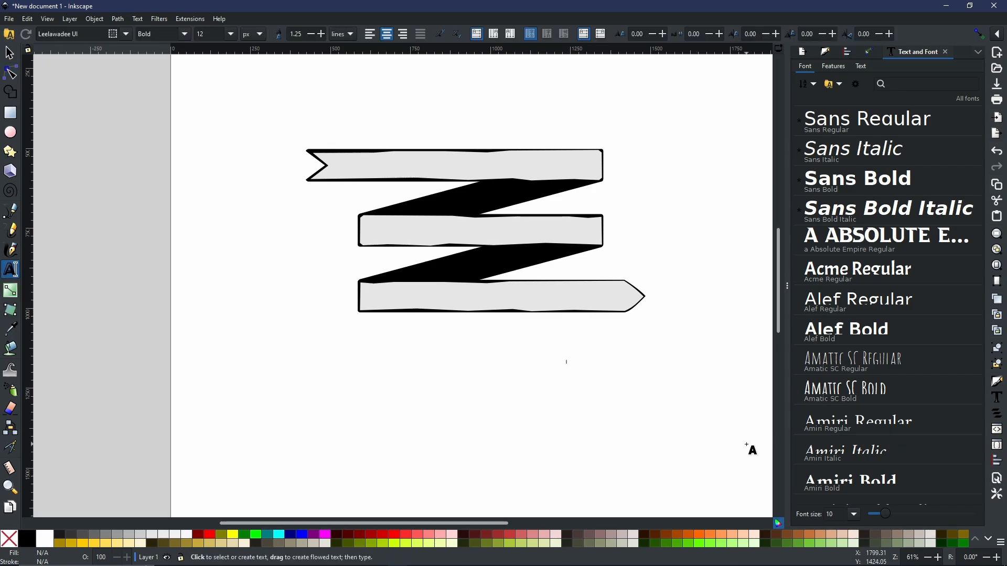
{"action": "left_click", "coordinate": [566, 366]}
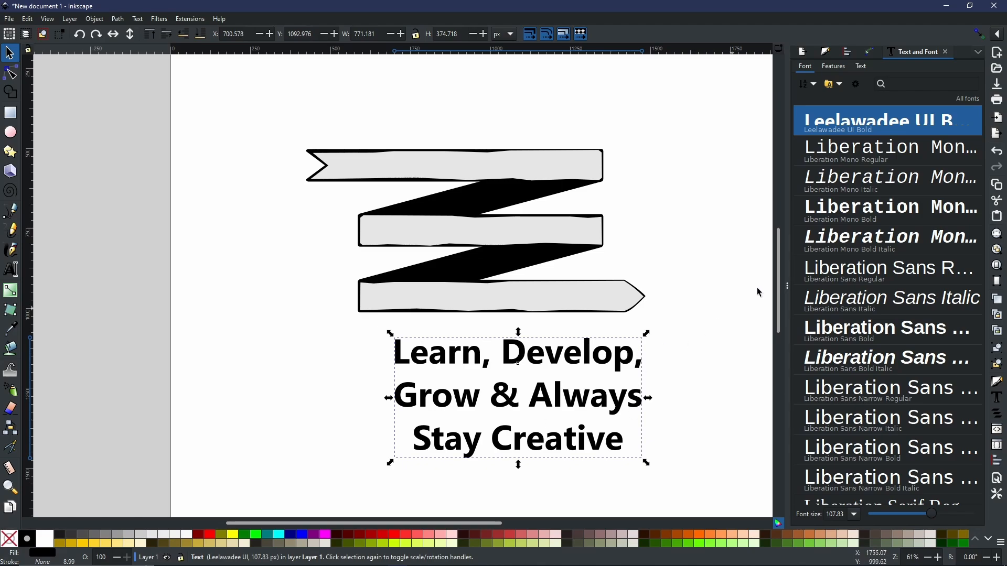
{"action": "scroll", "coordinate": [886, 284], "scroll_direction": "down", "scroll_amount": 5}
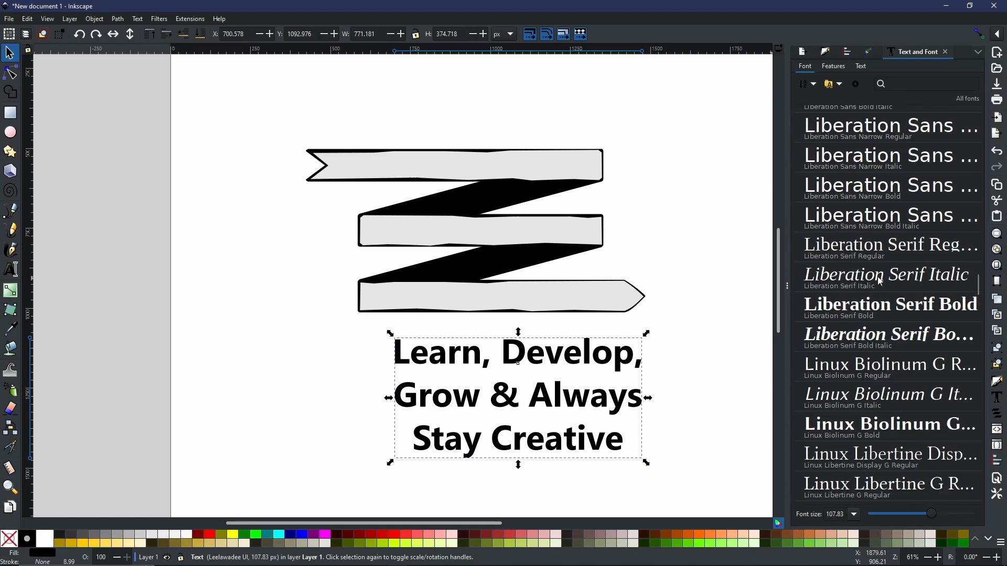
{"action": "scroll", "coordinate": [881, 283], "scroll_direction": "down", "scroll_amount": 8}
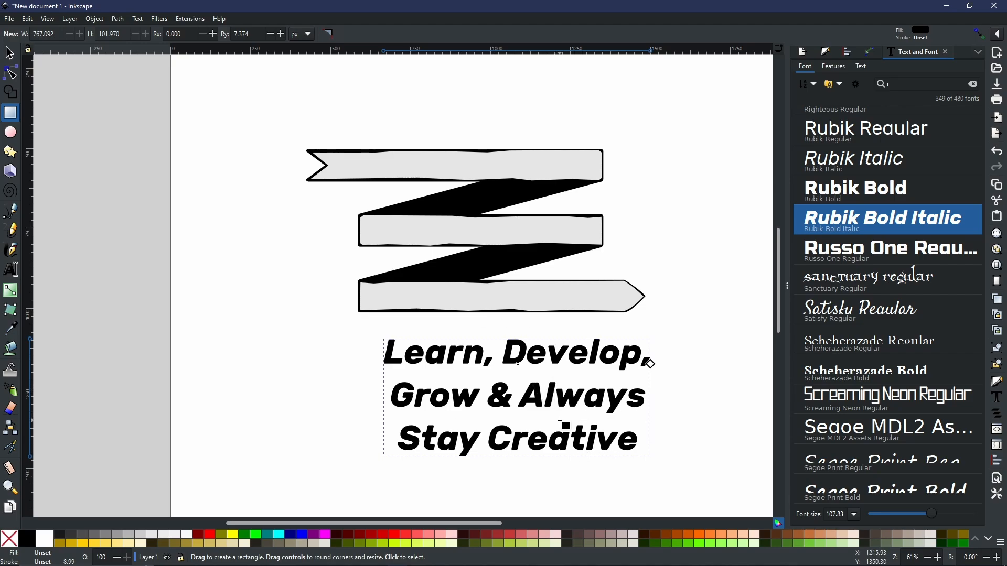
Convert the slogan text to paths and ungroup it, leaving one separate path per line
{"action": "left_click", "coordinate": [118, 19]}
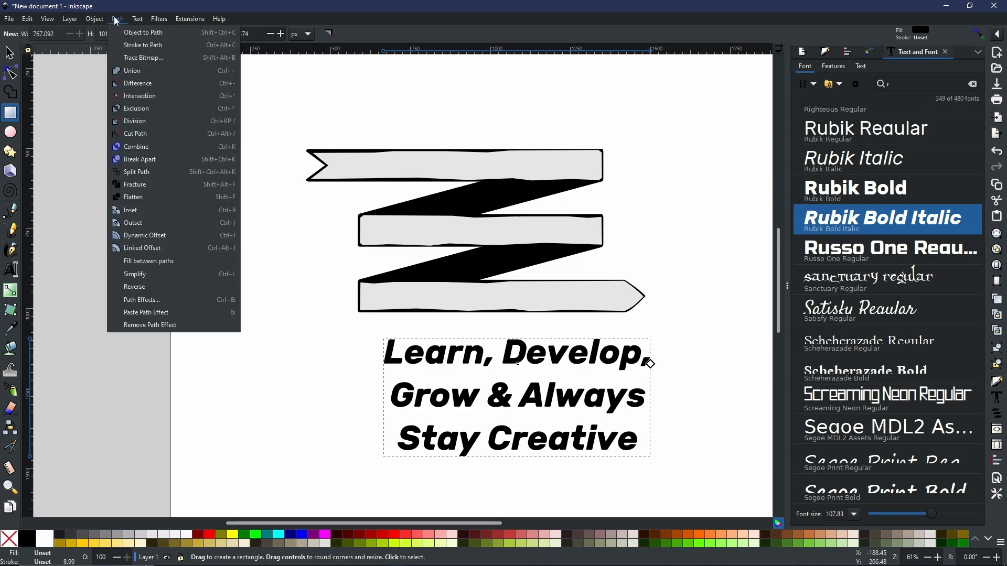
{"action": "left_click", "coordinate": [121, 33]}
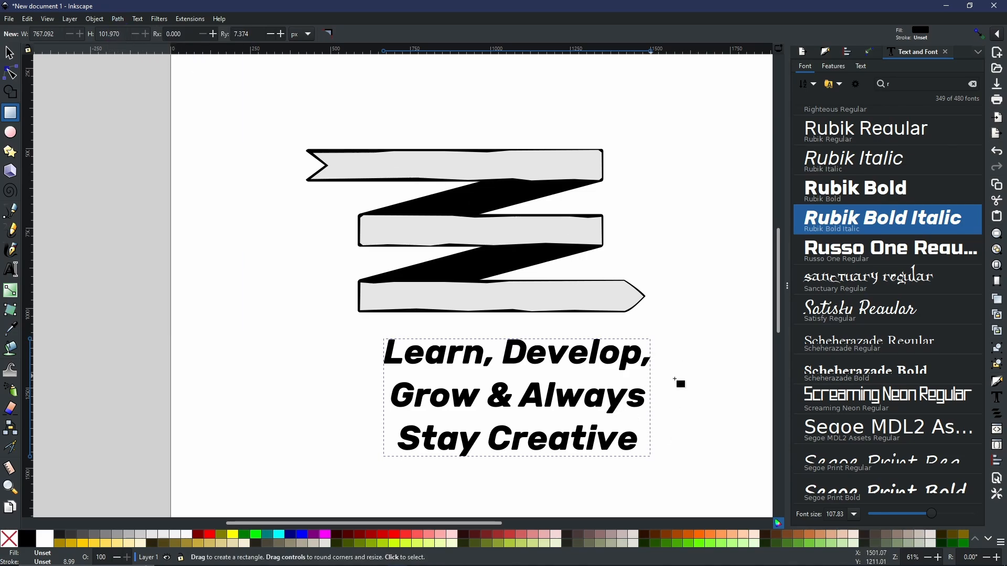
{"action": "left_click", "coordinate": [95, 20]}
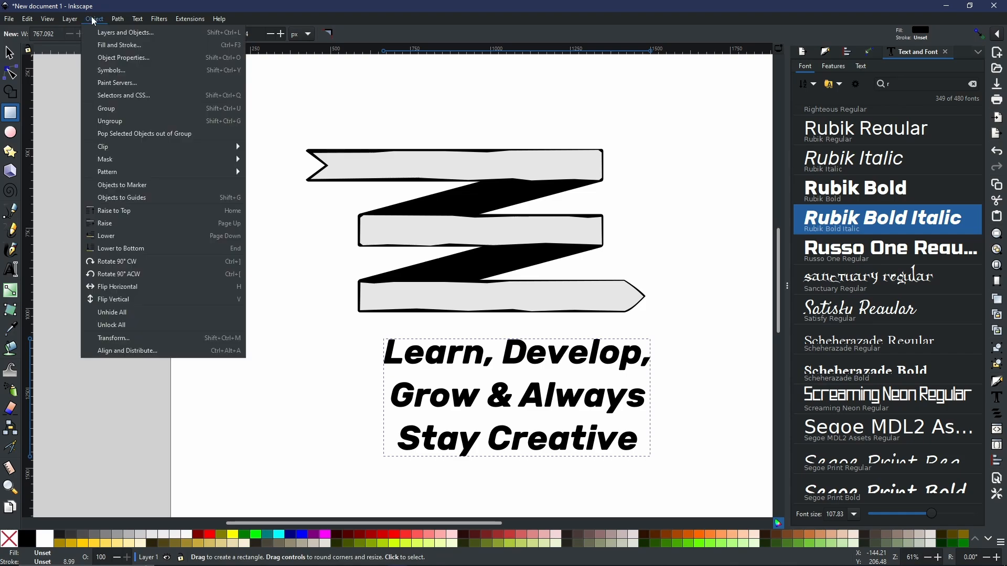
{"action": "left_click", "coordinate": [148, 122]}
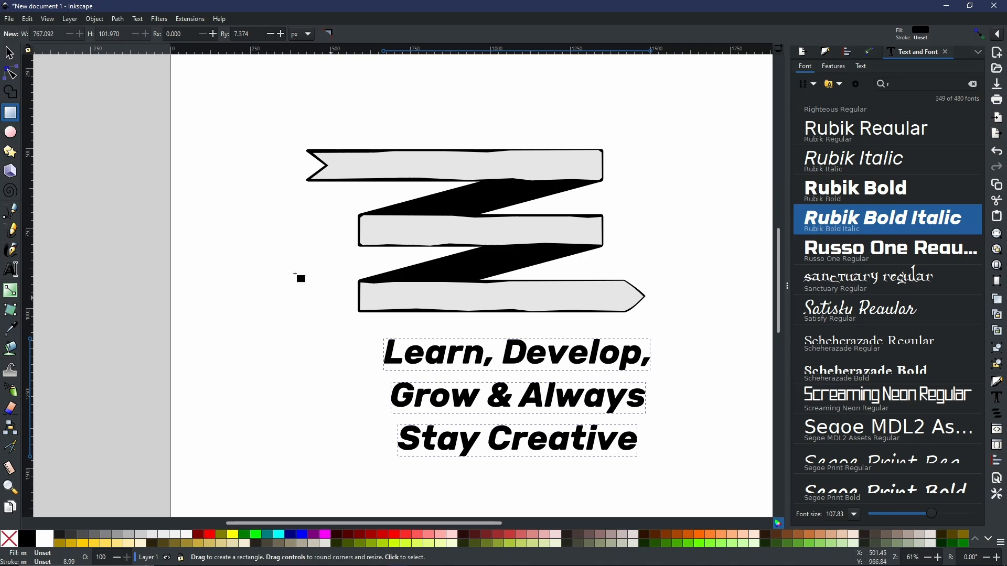
Scale the three slogan lines together to about 534 px wide and move them so "Learn, Develop," sits toward the top bar's right end
{"action": "left_click", "coordinate": [11, 53]}
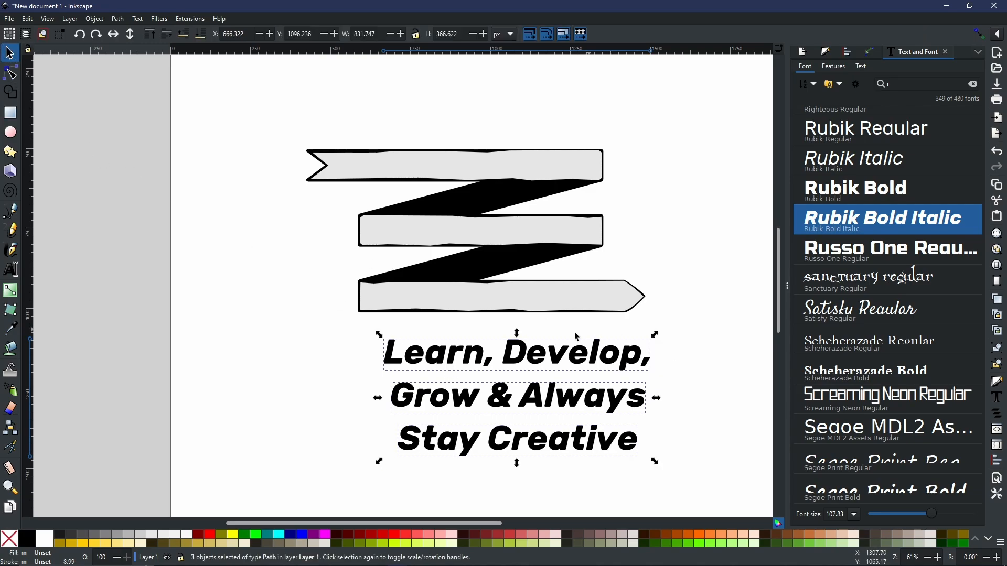
{"action": "left_click_drag", "start_coordinate": [656, 336], "coordinate": [640, 359]}
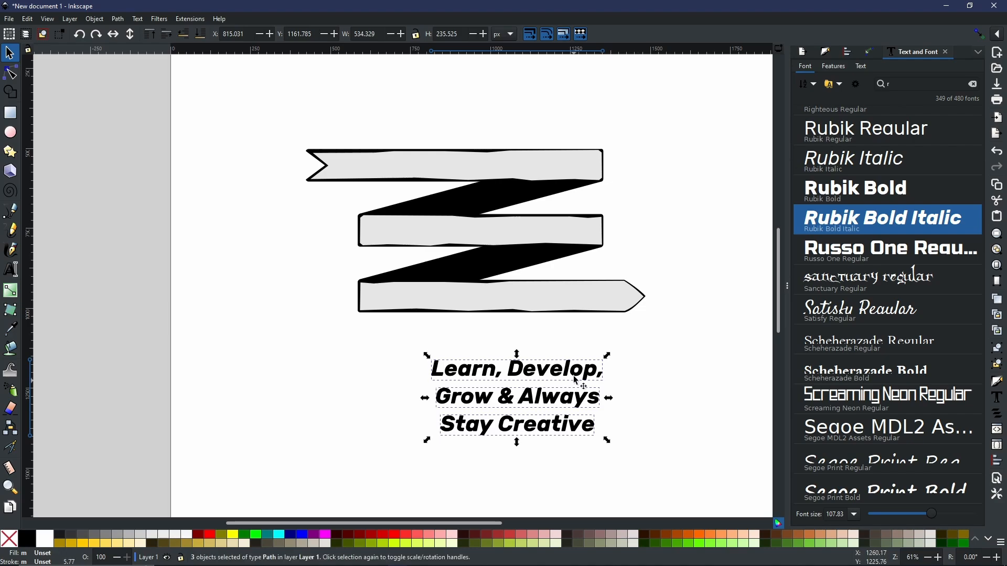
{"action": "left_click_drag", "start_coordinate": [573, 378], "coordinate": [518, 174]}
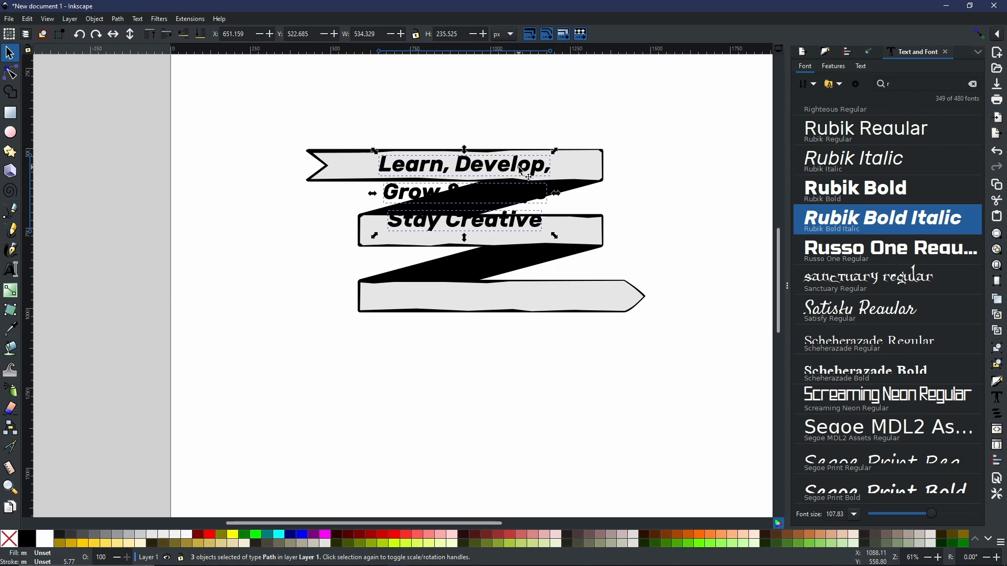
{"action": "left_click_drag", "start_coordinate": [517, 172], "coordinate": [553, 173]}
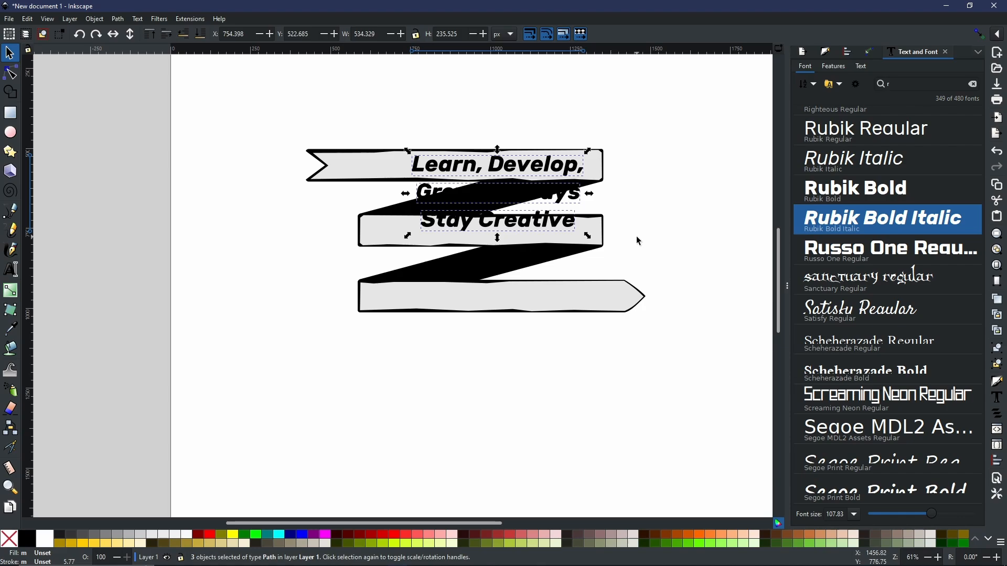
{"action": "left_click", "coordinate": [672, 190]}
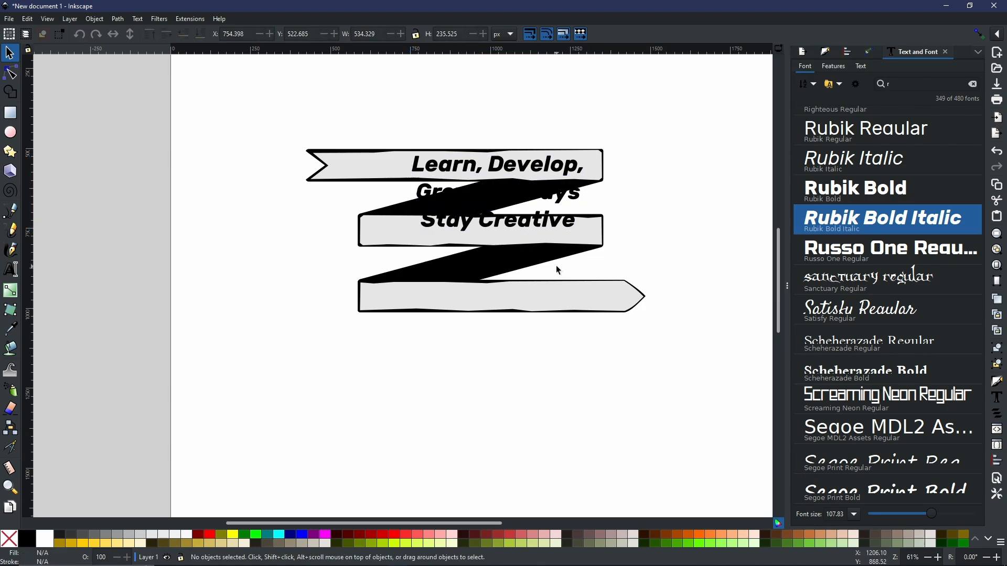
Move "Grow & Always" onto the middle bar's centre and "Stay Creative" onto the bottom bar toward its left end
{"action": "left_click_drag", "start_coordinate": [507, 229], "coordinate": [506, 304]}
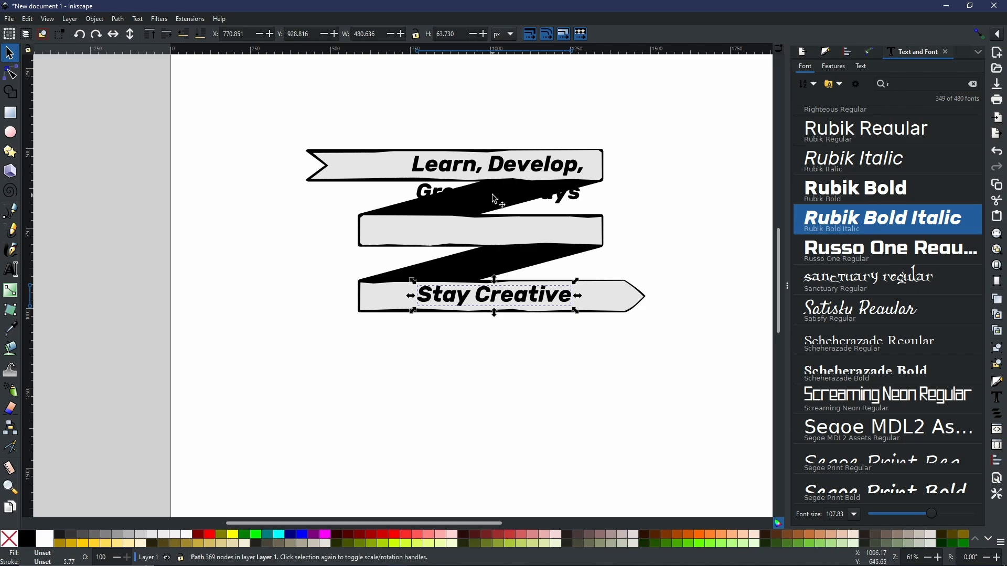
{"action": "left_click_drag", "start_coordinate": [492, 205], "coordinate": [474, 241]}
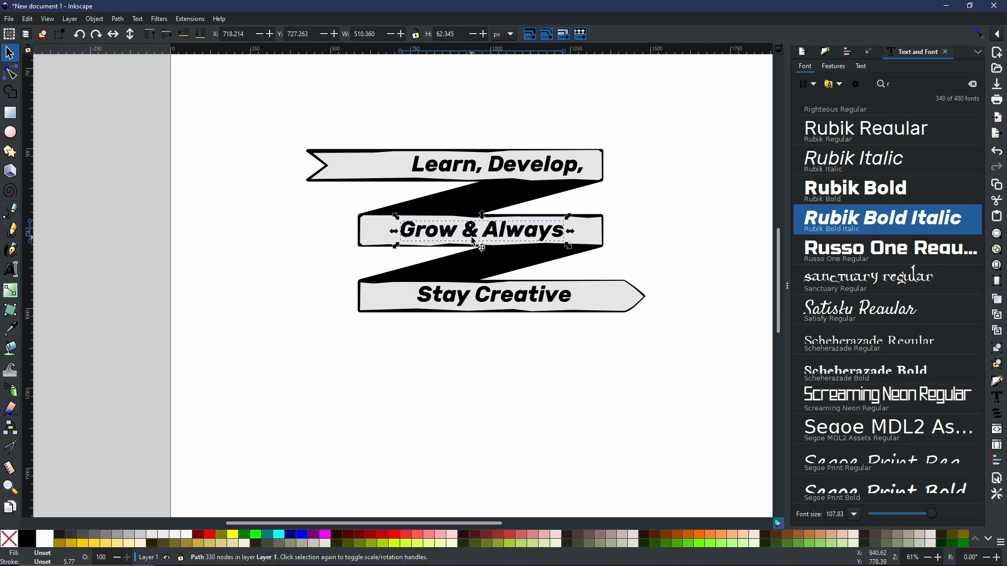
{"action": "left_click_drag", "start_coordinate": [491, 300], "coordinate": [460, 300]}
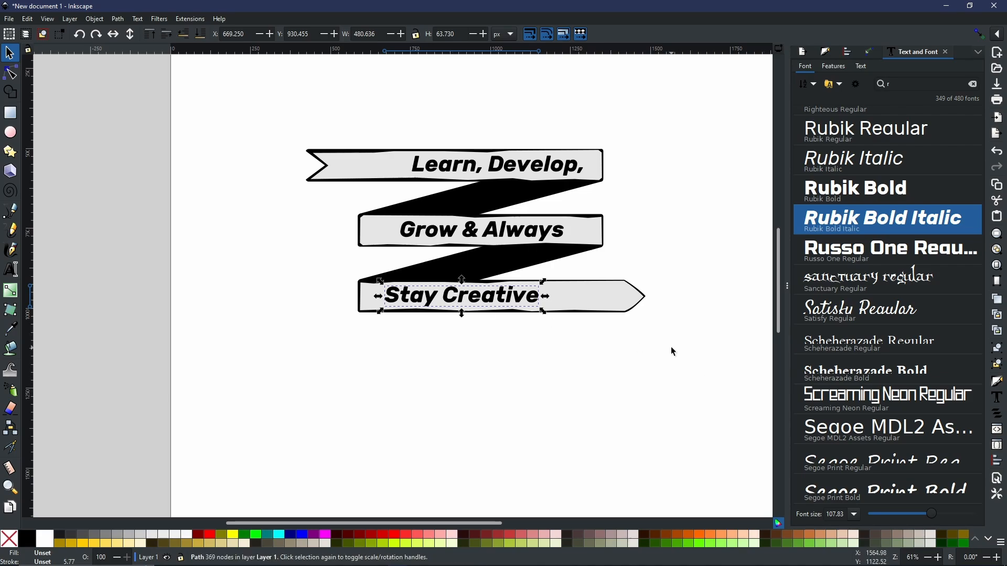
{"action": "left_click", "coordinate": [638, 425]}
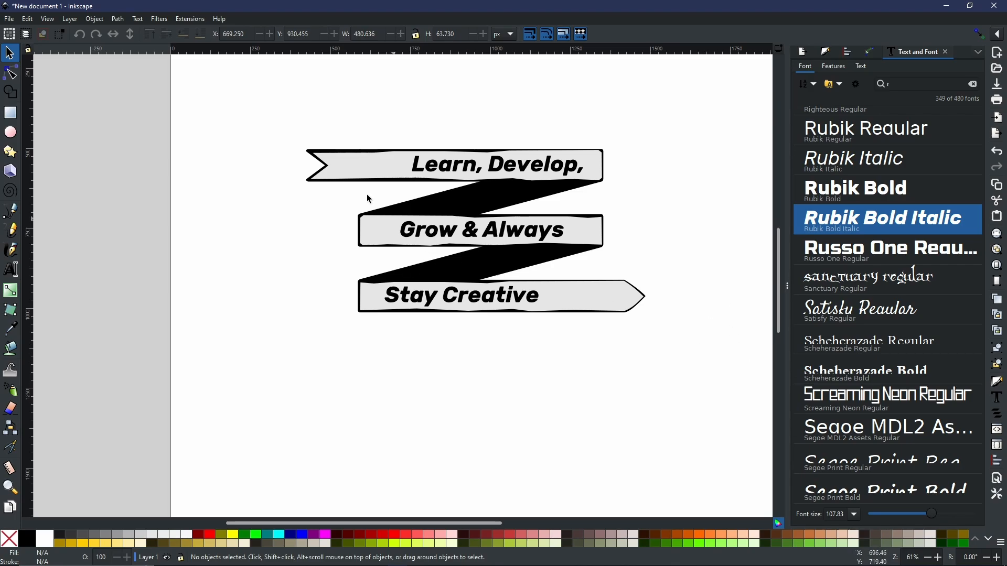
Group the banner with its three text lines and skew the group horizontally so its top leans right, about 963 px wide overall
{"action": "left_click_drag", "start_coordinate": [251, 127], "coordinate": [695, 387]}
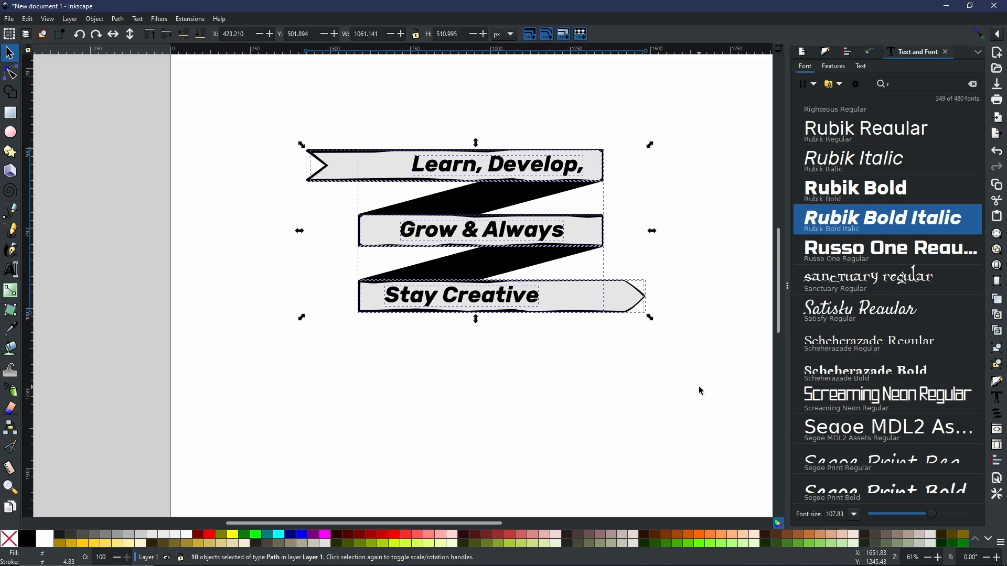
{"action": "key", "text": "ctrl+g"}
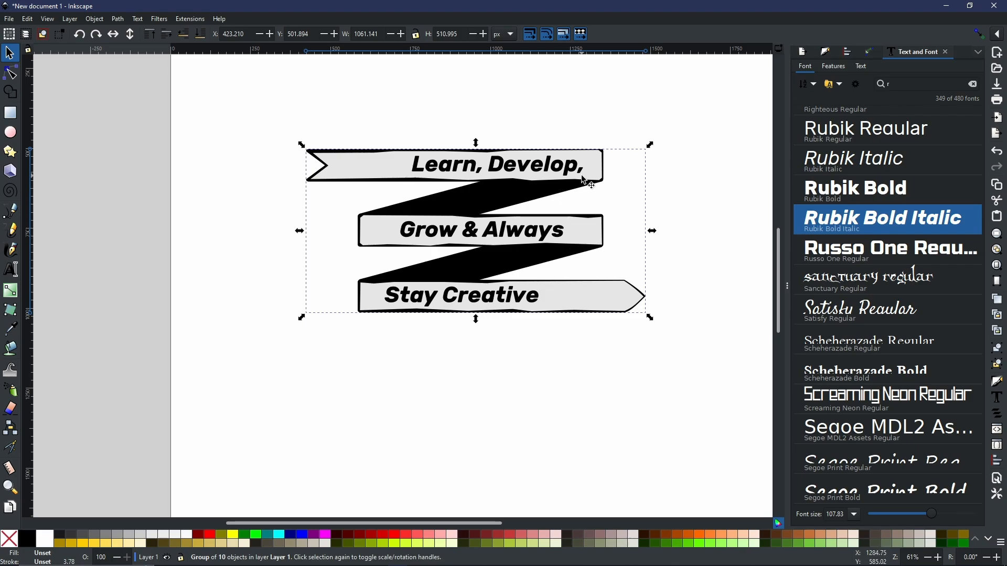
{"action": "left_click", "coordinate": [584, 179]}
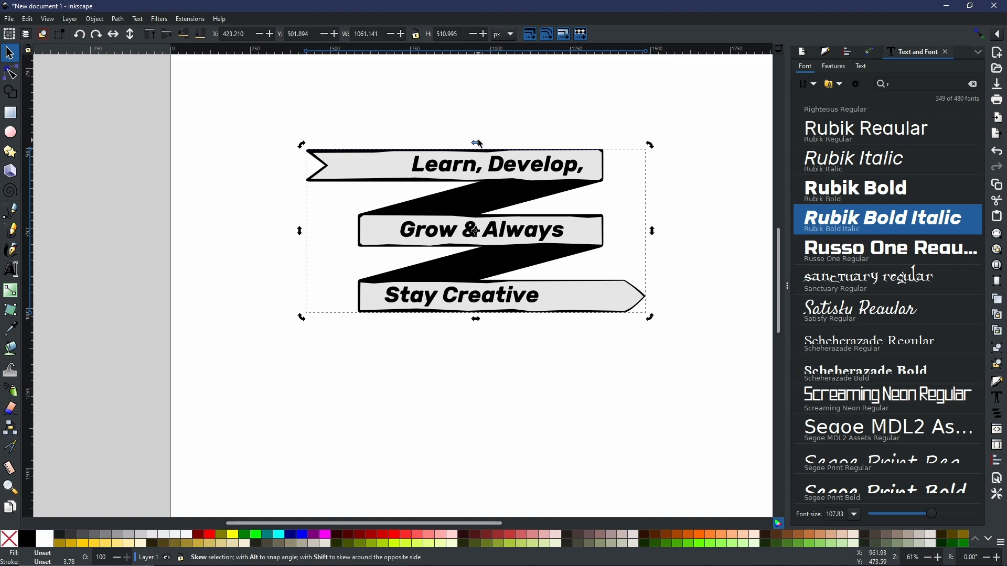
{"action": "left_click_drag", "start_coordinate": [480, 143], "coordinate": [453, 137]}
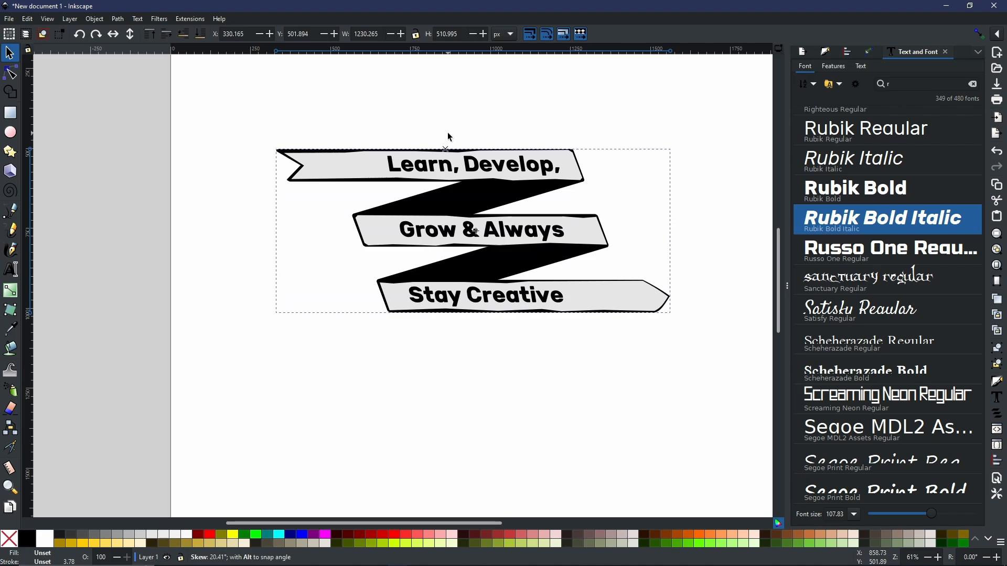
{"action": "left_click_drag", "start_coordinate": [448, 133], "coordinate": [508, 141]}
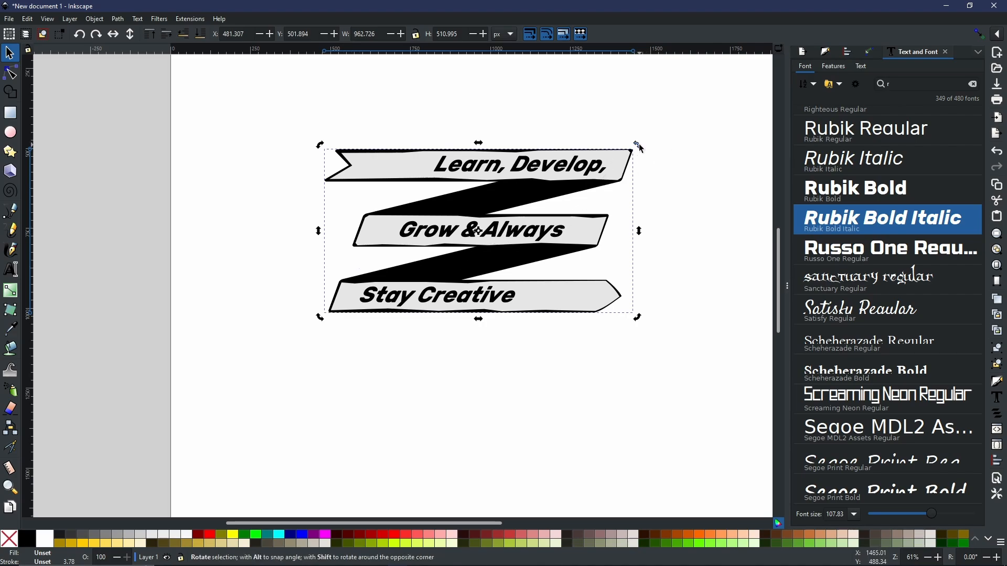
Rotate the banner group slightly counterclockwise to about 960 by 604 px overall and ungroup it
{"action": "mouse_move", "coordinate": [640, 147]}
{"action": "left_mouse_down"}
{"action": "mouse_move", "coordinate": [625, 128]}
{"action": "mouse_move", "coordinate": [636, 130]}
{"action": "left_mouse_up"}
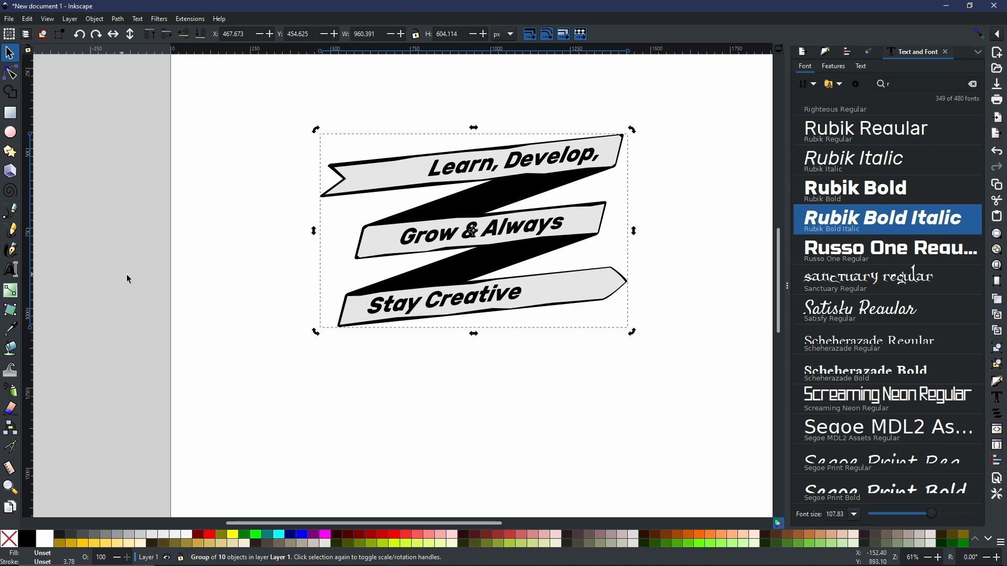
{"action": "left_click", "coordinate": [95, 21]}
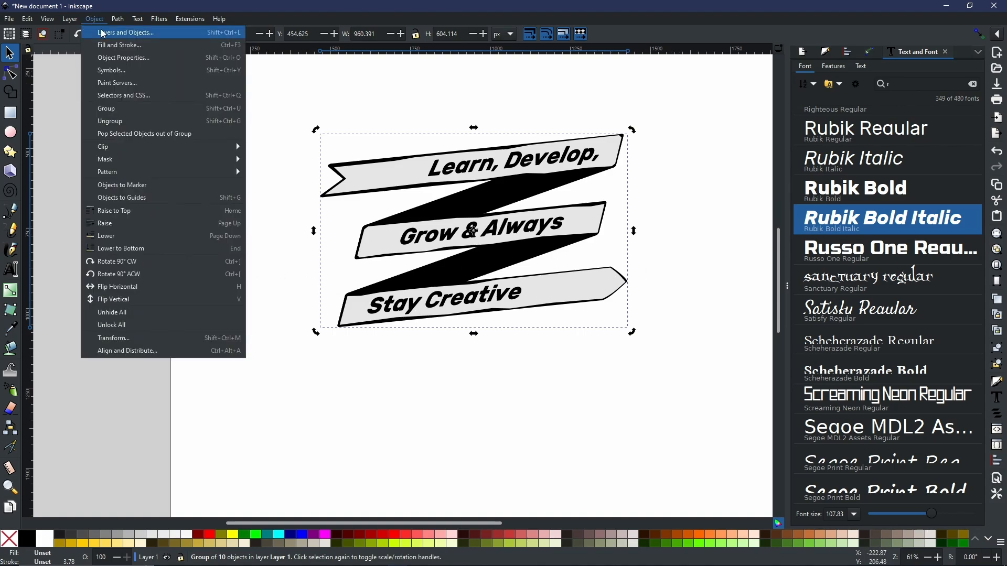
{"action": "left_click", "coordinate": [120, 120]}
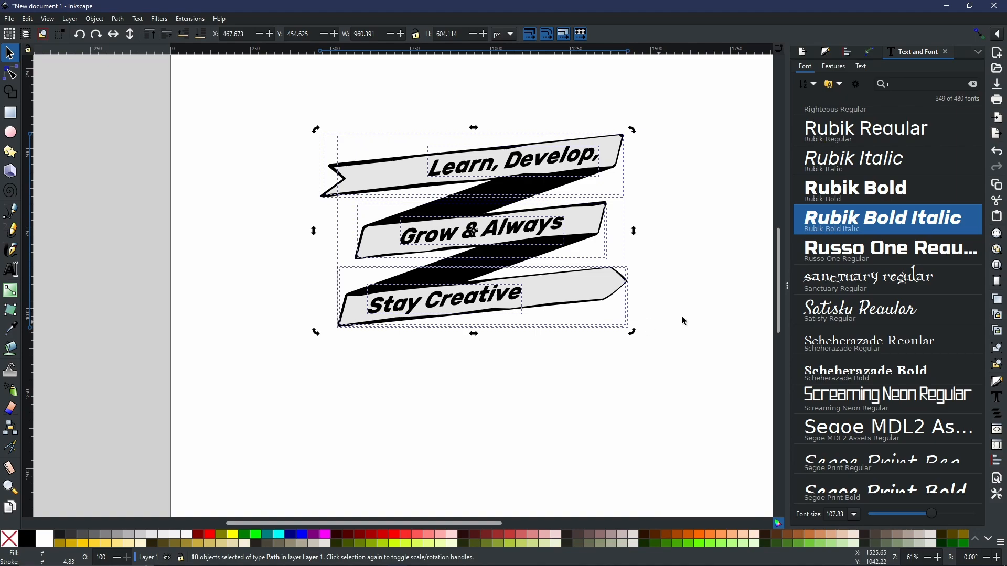
Move the pencil from beside the page onto the page, upright behind the middle of the banner
{"action": "left_click_drag", "start_coordinate": [740, 305], "coordinate": [655, 368]}
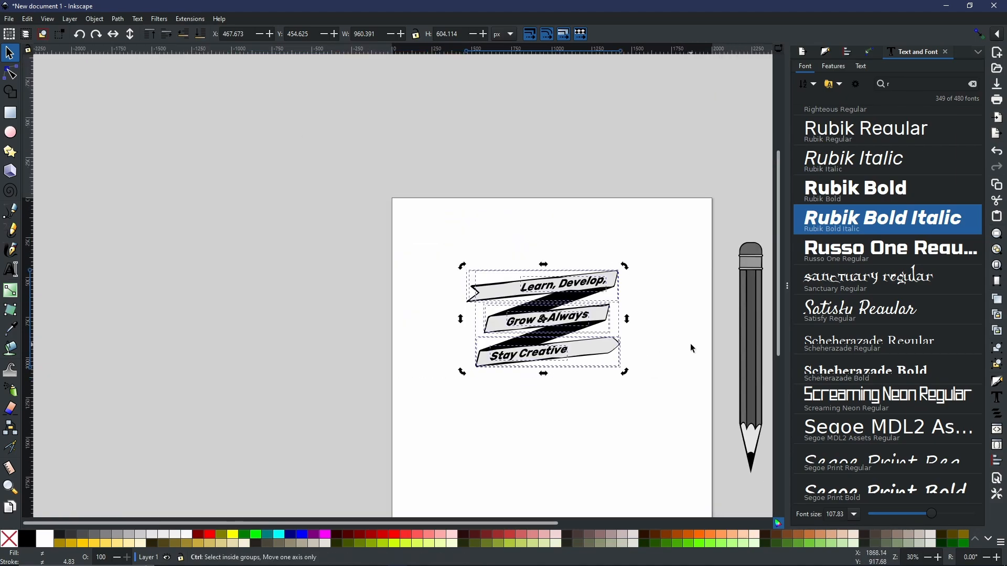
{"action": "scroll", "coordinate": [692, 346], "scroll_direction": "down", "scroll_amount": 2}
{"action": "scroll", "coordinate": [694, 348], "scroll_direction": "right", "scroll_amount": 1}
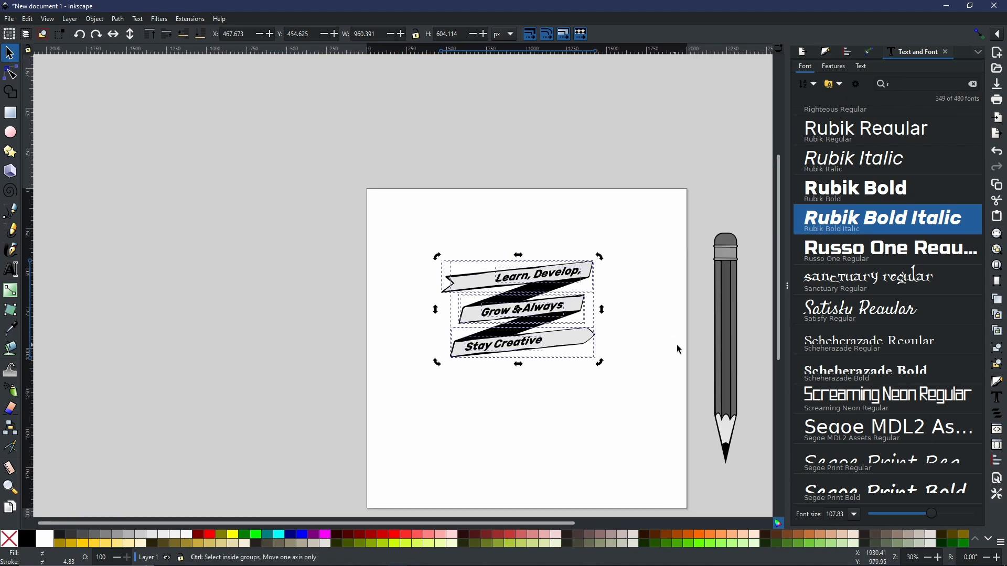
{"action": "left_click", "coordinate": [725, 332]}
{"action": "mouse_move", "coordinate": [725, 331]}
{"action": "left_mouse_down"}
{"action": "mouse_move", "coordinate": [641, 360]}
{"action": "mouse_move", "coordinate": [517, 312]}
{"action": "mouse_move", "coordinate": [522, 305]}
{"action": "mouse_move", "coordinate": [532, 314]}
{"action": "mouse_move", "coordinate": [520, 338]}
{"action": "mouse_move", "coordinate": [535, 296]}
{"action": "mouse_move", "coordinate": [527, 293]}
{"action": "mouse_move", "coordinate": [529, 318]}
{"action": "left_mouse_up"}
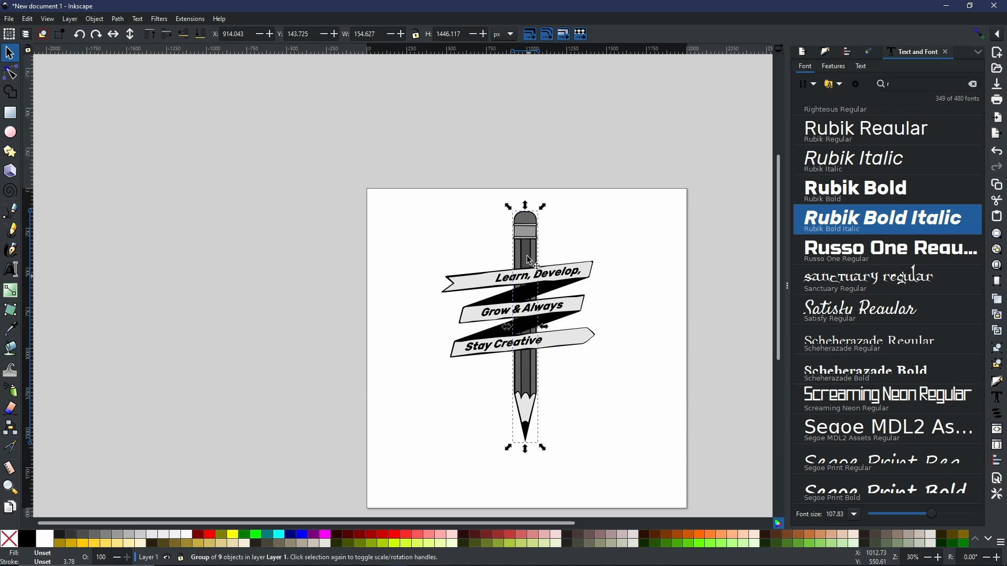
{"action": "left_click_drag", "start_coordinate": [536, 264], "coordinate": [521, 250]}
Tilt the pencil clockwise to about 435 px overall width and raise it above the black folds but beneath the three text bars
{"action": "left_click", "coordinate": [530, 226]}
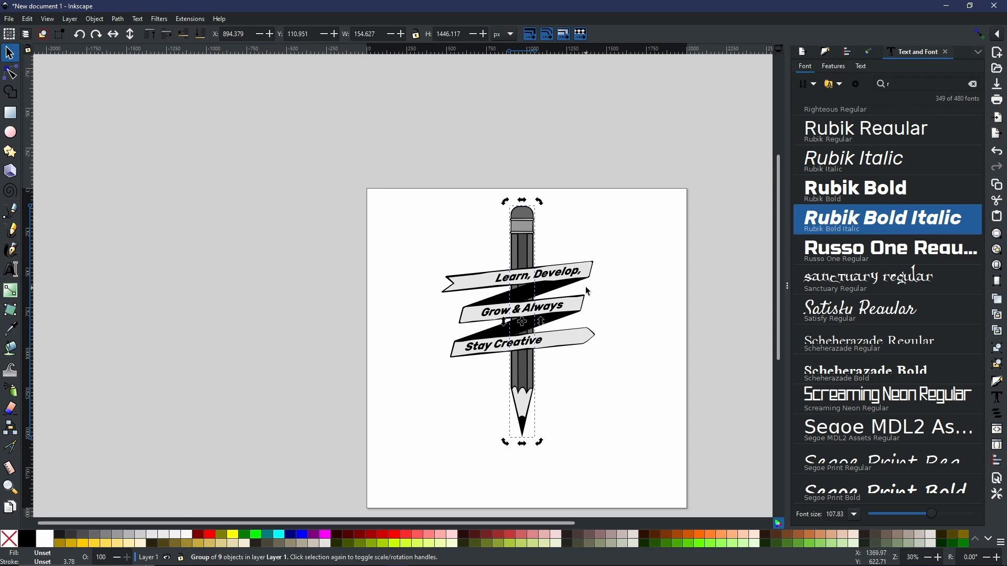
{"action": "left_click_drag", "start_coordinate": [539, 201], "coordinate": [566, 214]}
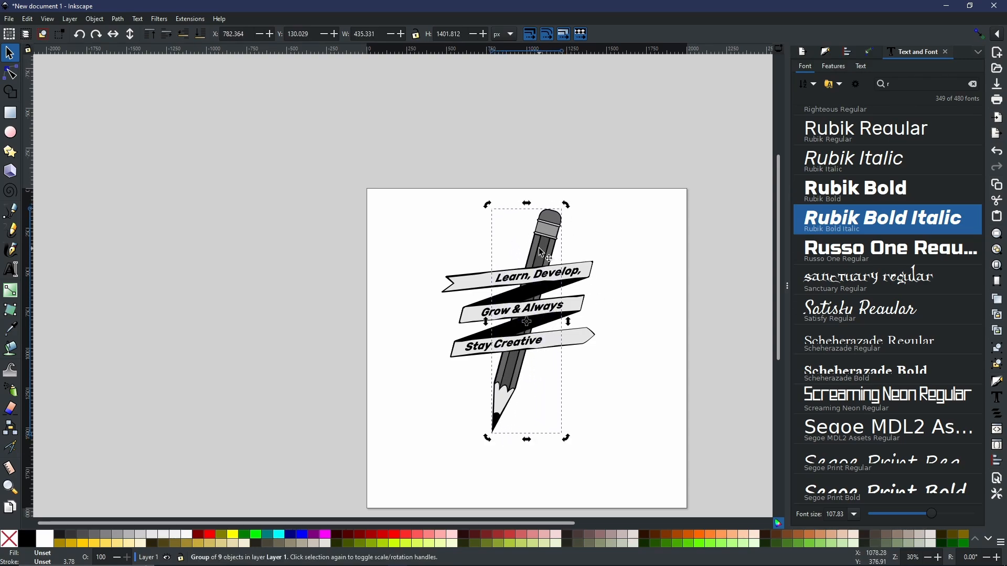
{"action": "mouse_move", "coordinate": [540, 247]}
{"action": "left_mouse_down"}
{"action": "mouse_move", "coordinate": [549, 237]}
{"action": "mouse_move", "coordinate": [541, 246]}
{"action": "left_mouse_up"}
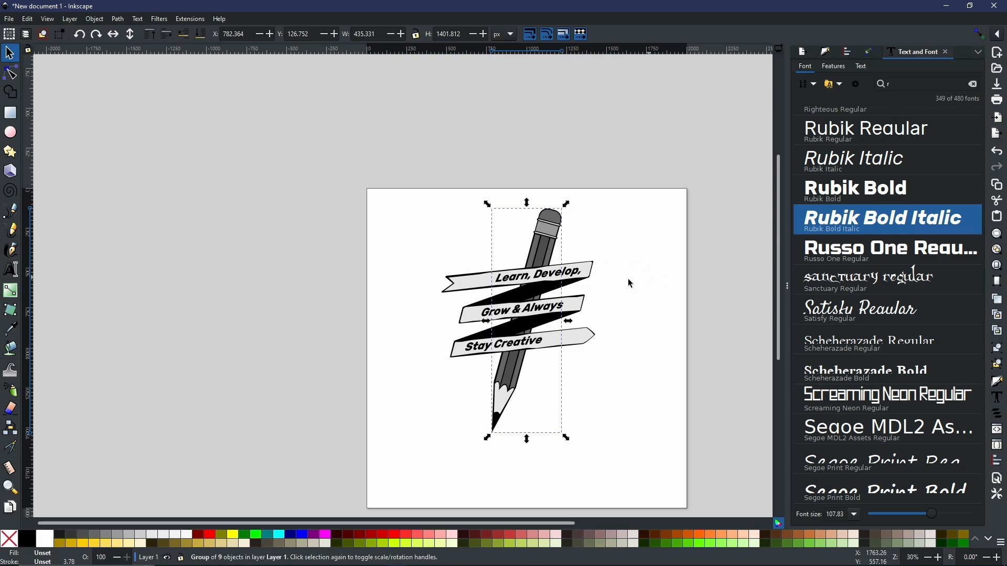
{"action": "left_click", "coordinate": [168, 39]}
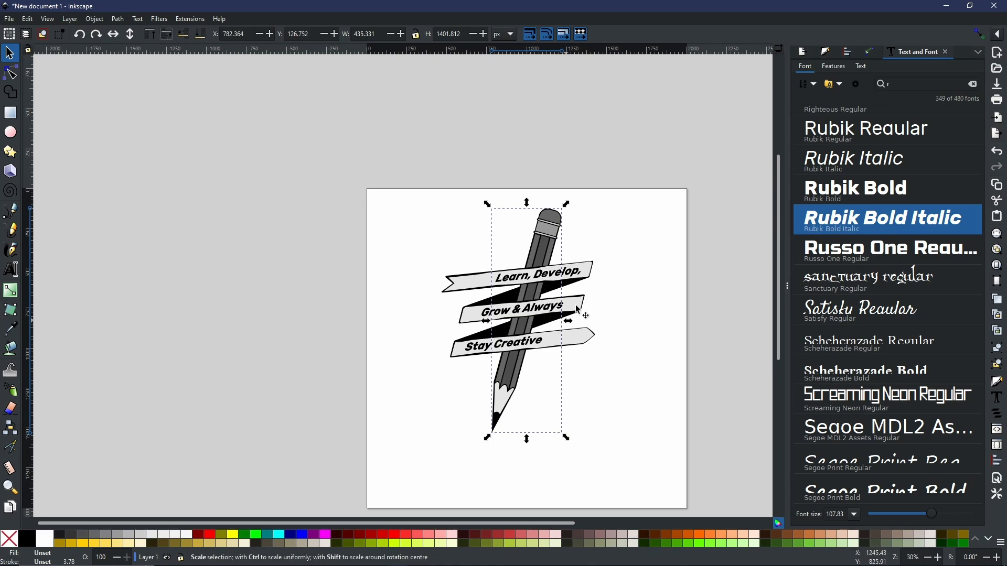